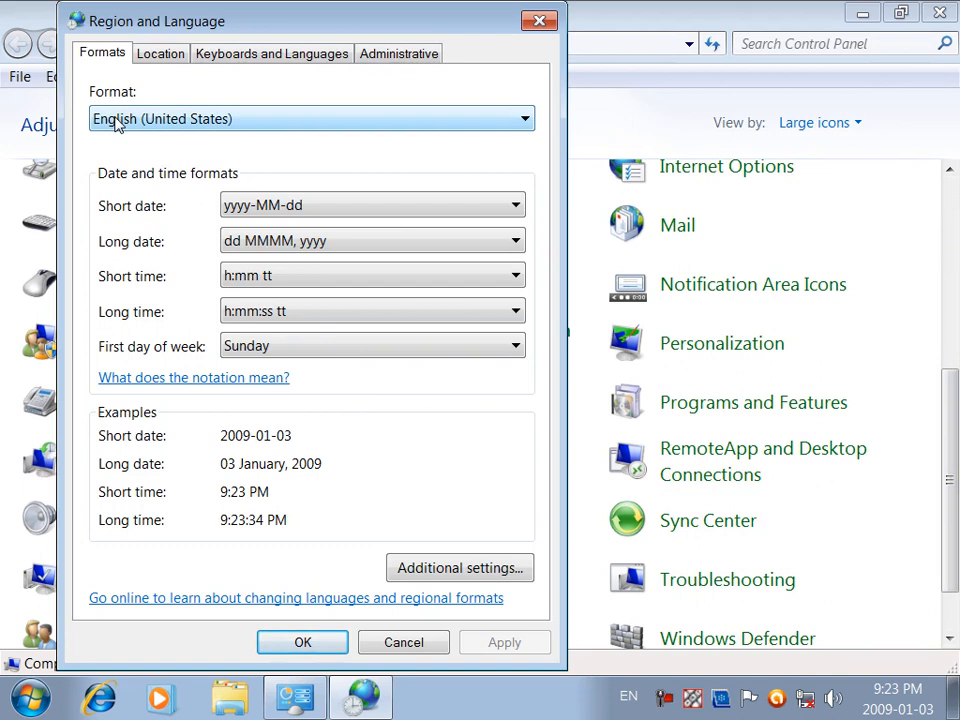
- Set the regional format to French (Canada) and apply it
click(118, 122)
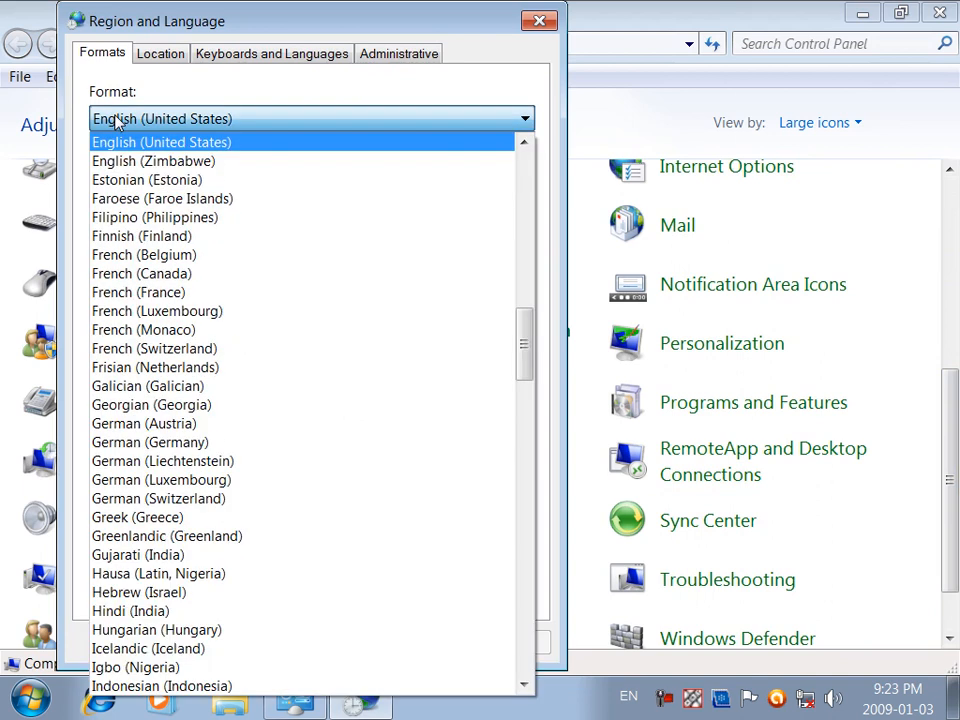
click(173, 143)
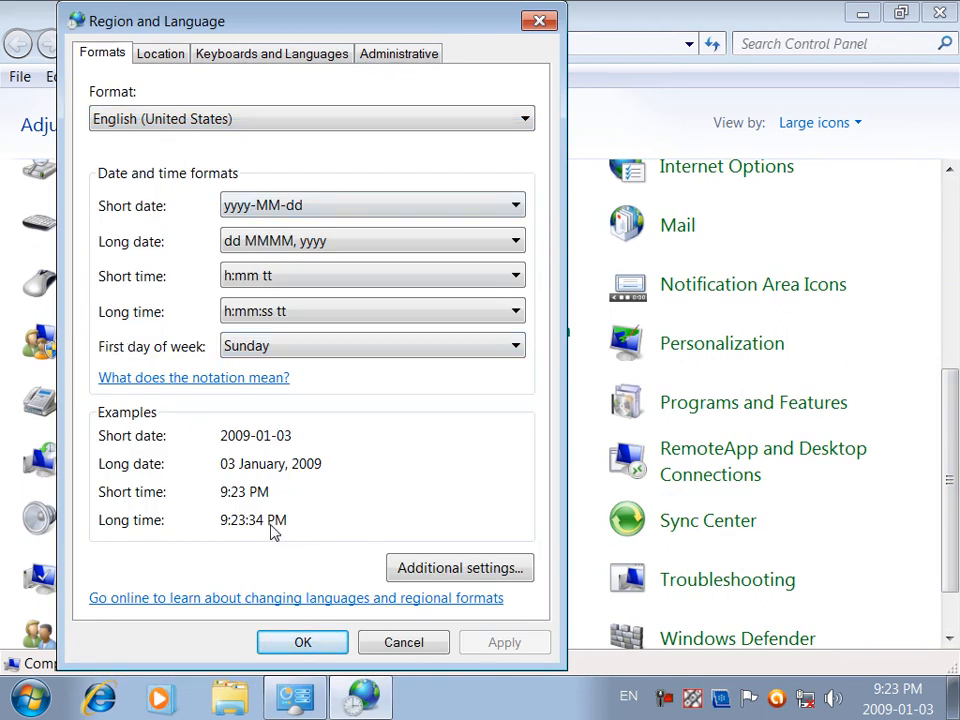
click(204, 122)
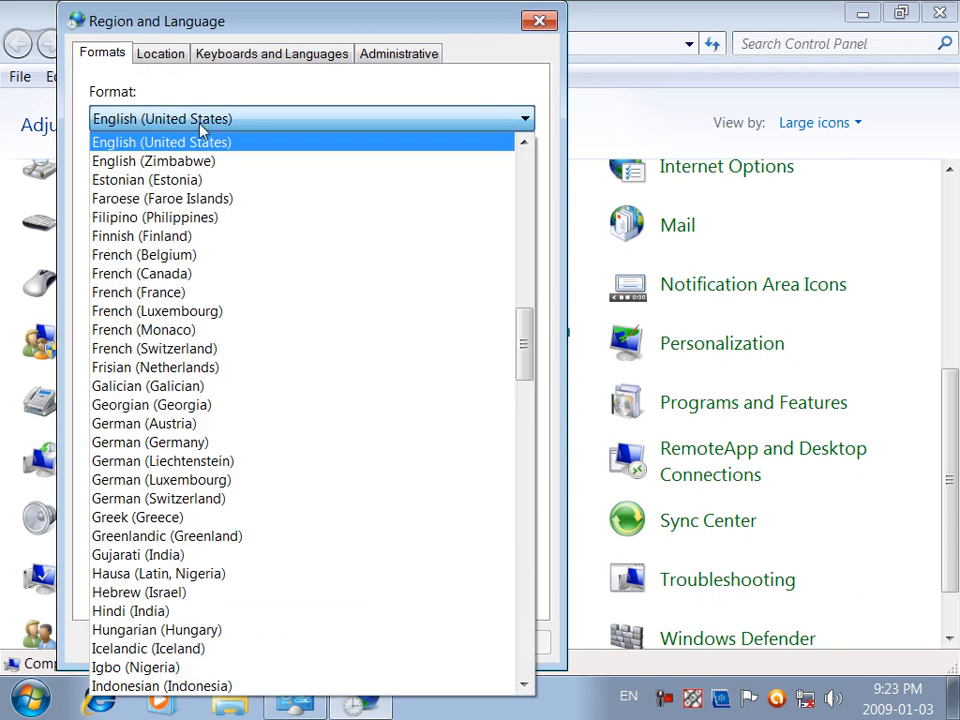
click(146, 277)
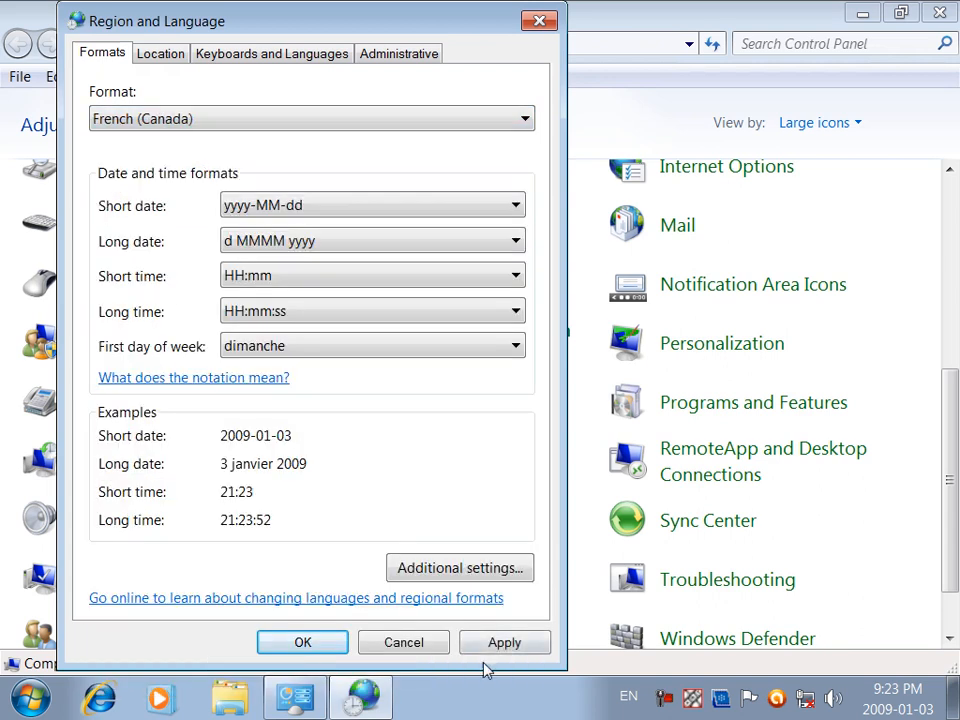
click(506, 641)
click(349, 347)
click(352, 348)
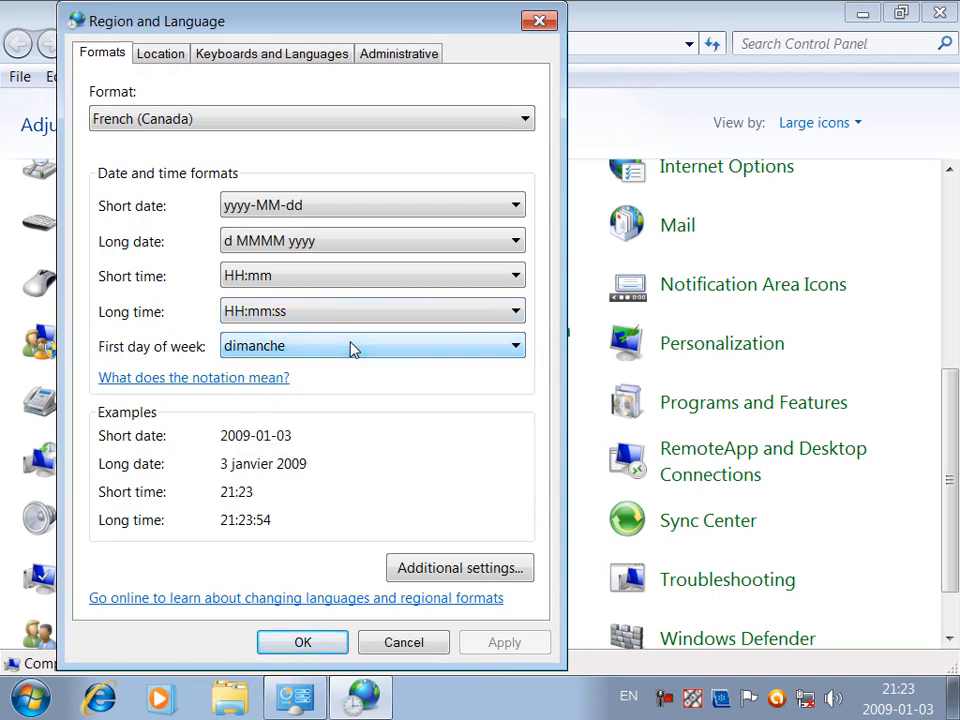
- Set the regional format to English (United States) and apply it
click(142, 124)
scroll(130, 150, up, 3)
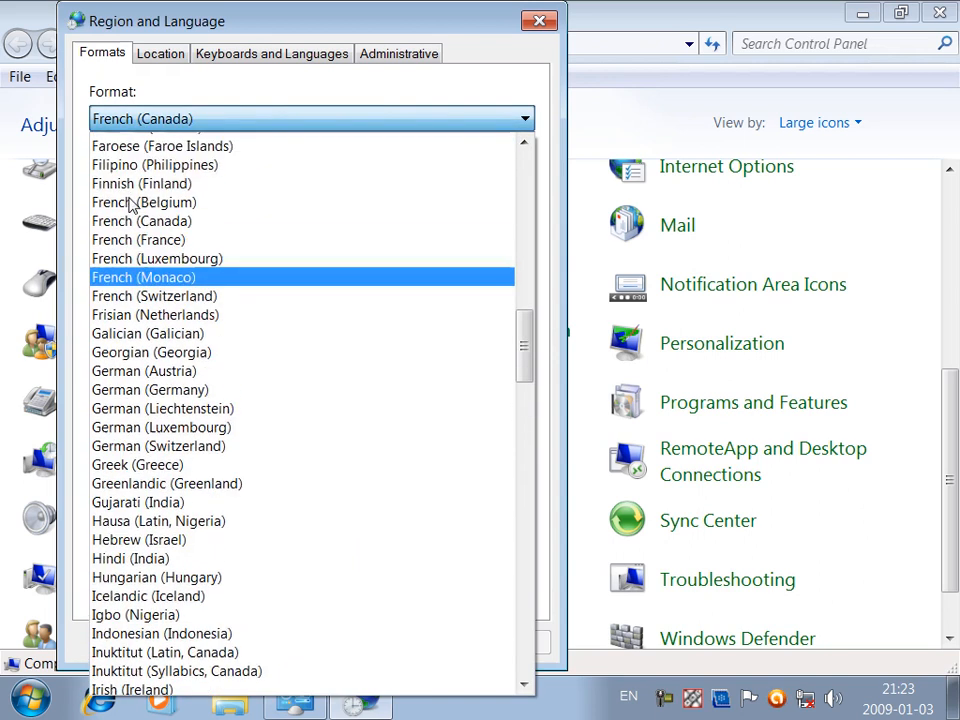
scroll(175, 180, up, 1)
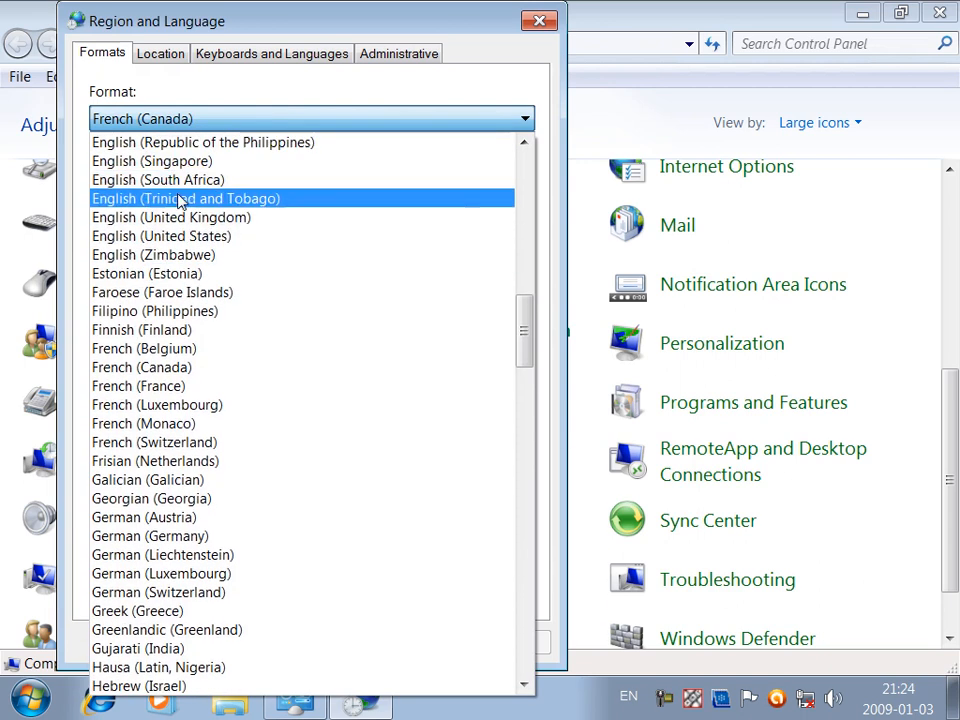
click(171, 238)
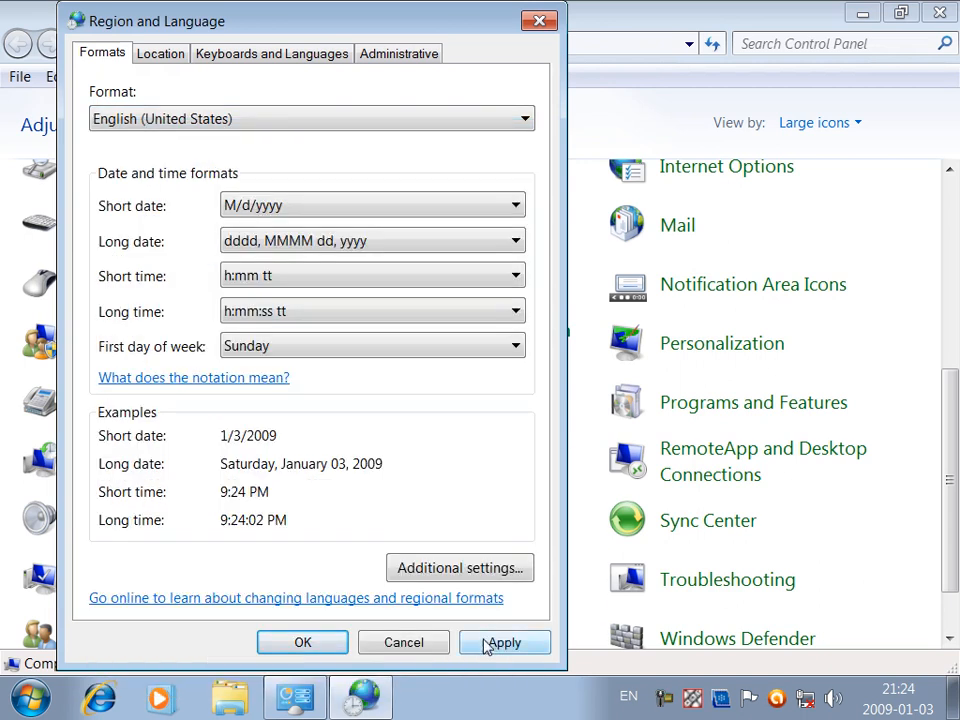
click(502, 642)
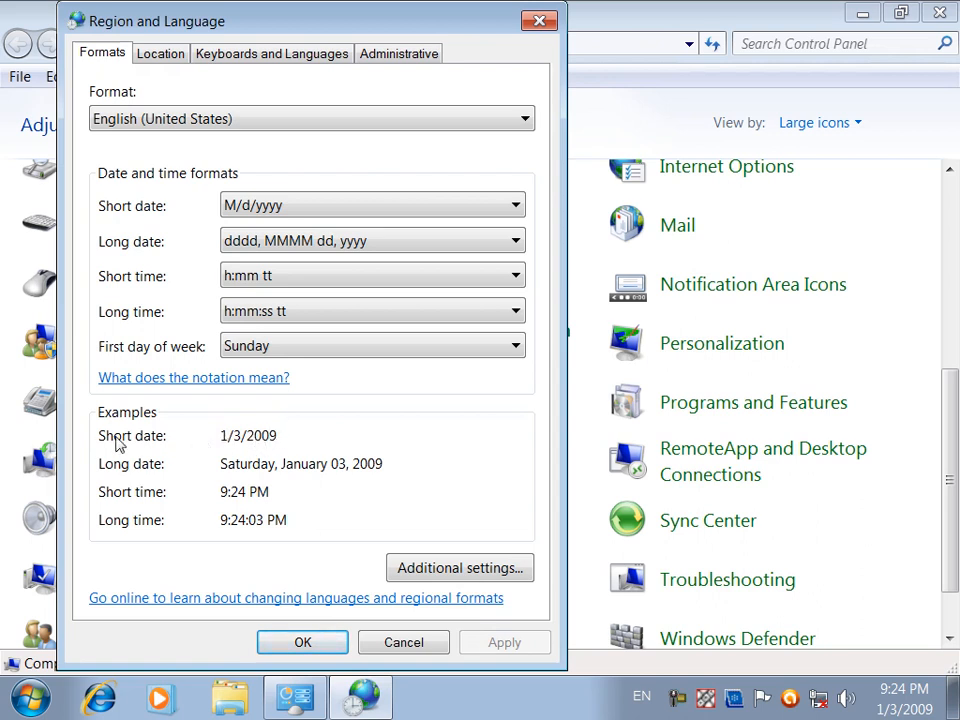
- Set the short date format to yyyy-MM-dd and apply it
click(352, 212)
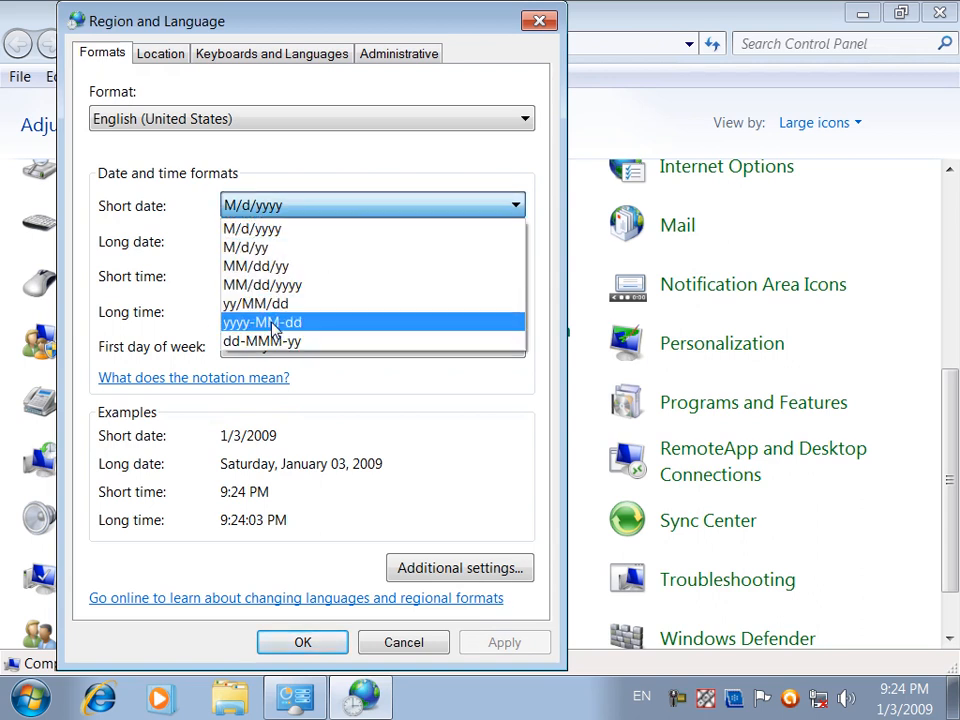
click(274, 322)
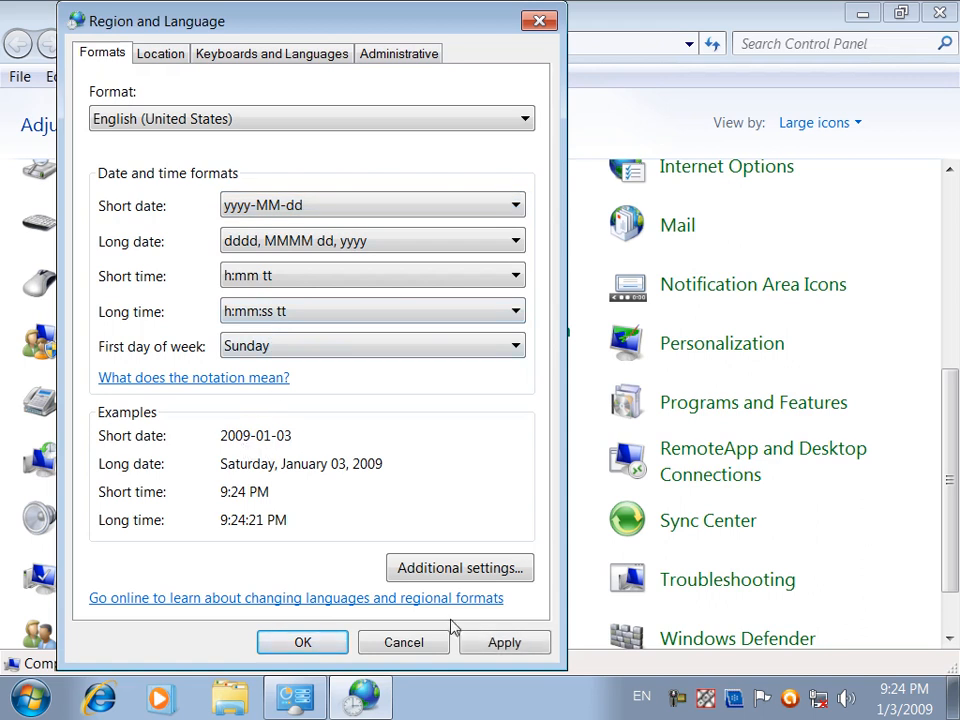
click(525, 642)
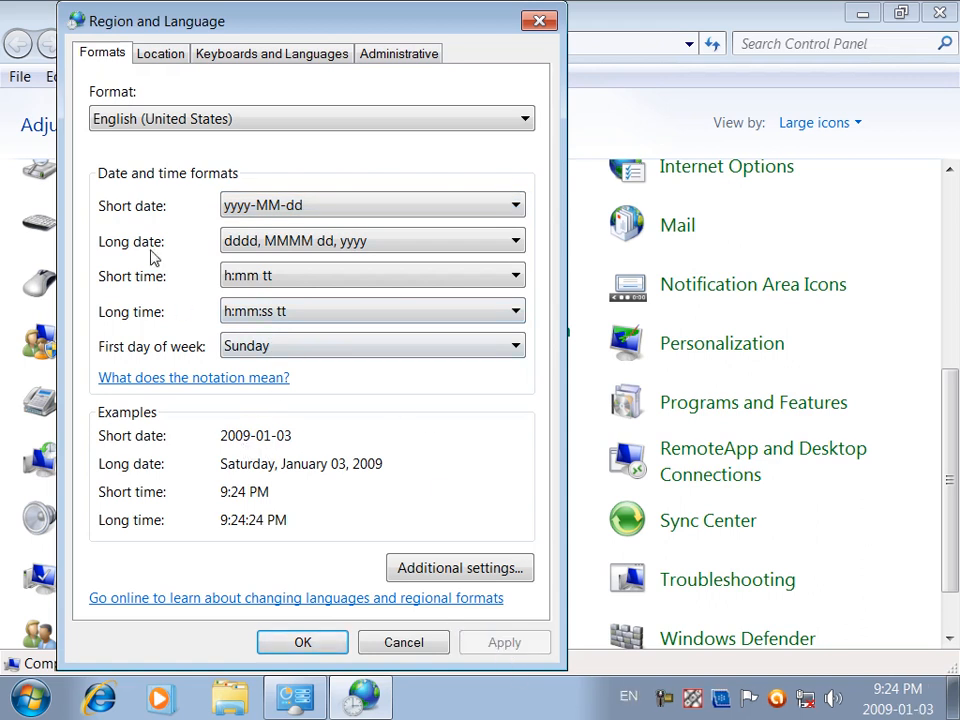
- Set the long date format to dddd, dd MMMM, yyyy and apply it
click(306, 240)
click(311, 302)
click(505, 642)
- Set the long date format to MMMM dd, yyyy and apply it
click(322, 242)
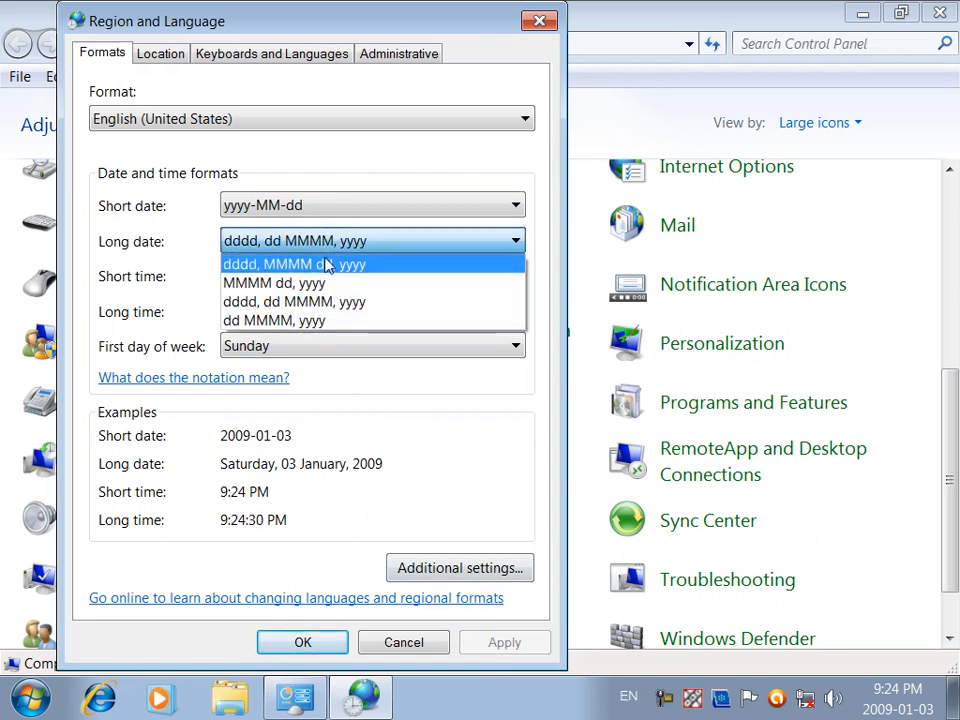
click(273, 283)
click(476, 641)
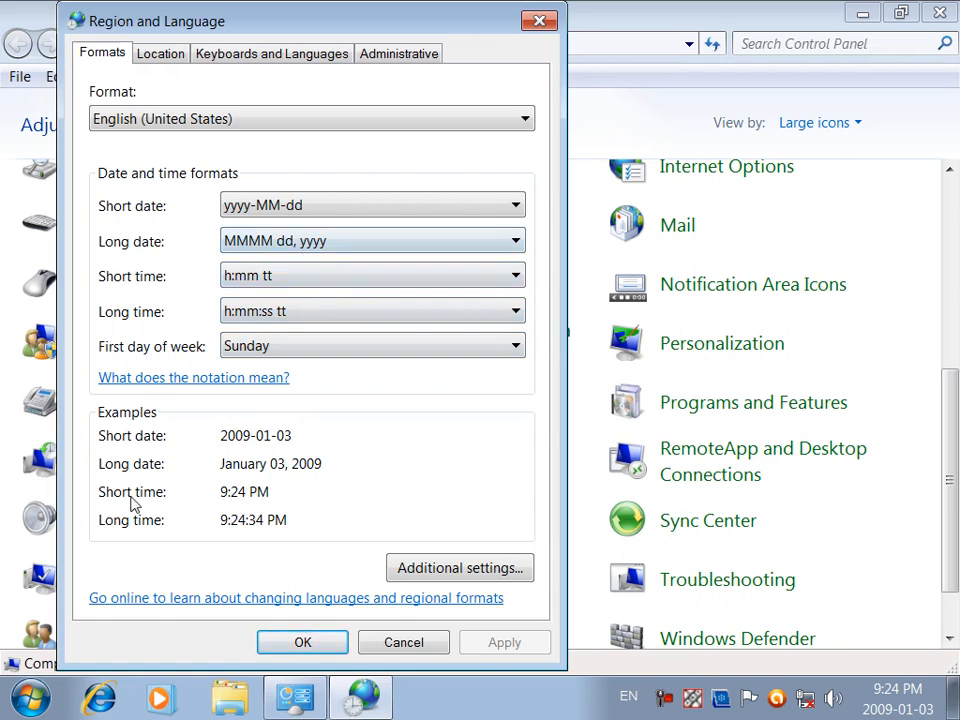
click(253, 311)
click(253, 311)
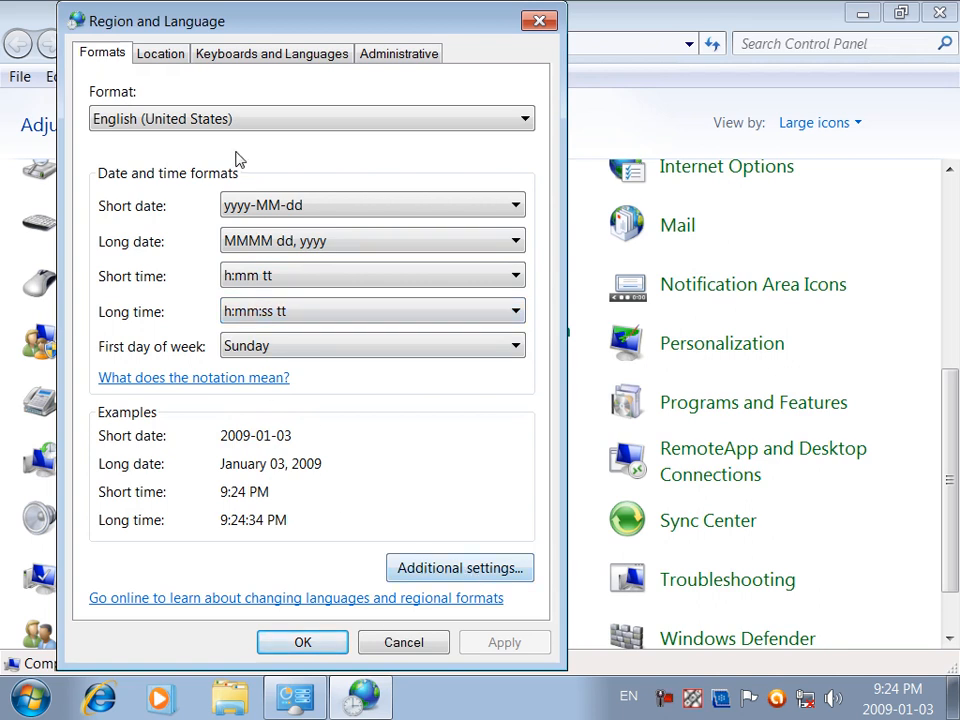
- Examine the additional number and currency format settings, including the available currency symbols
click(452, 566)
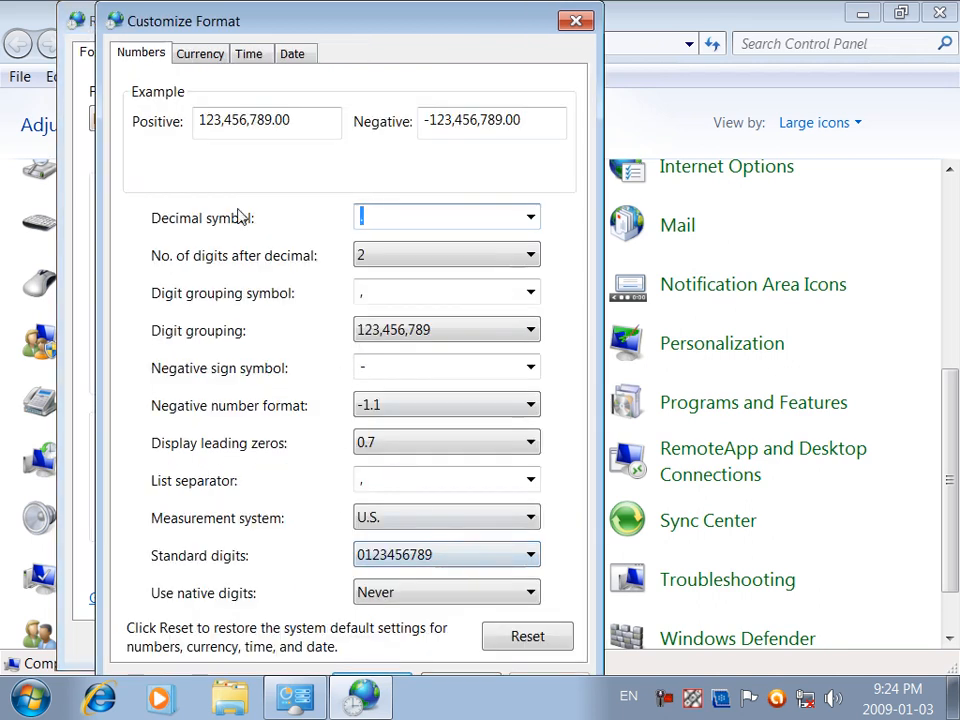
click(203, 57)
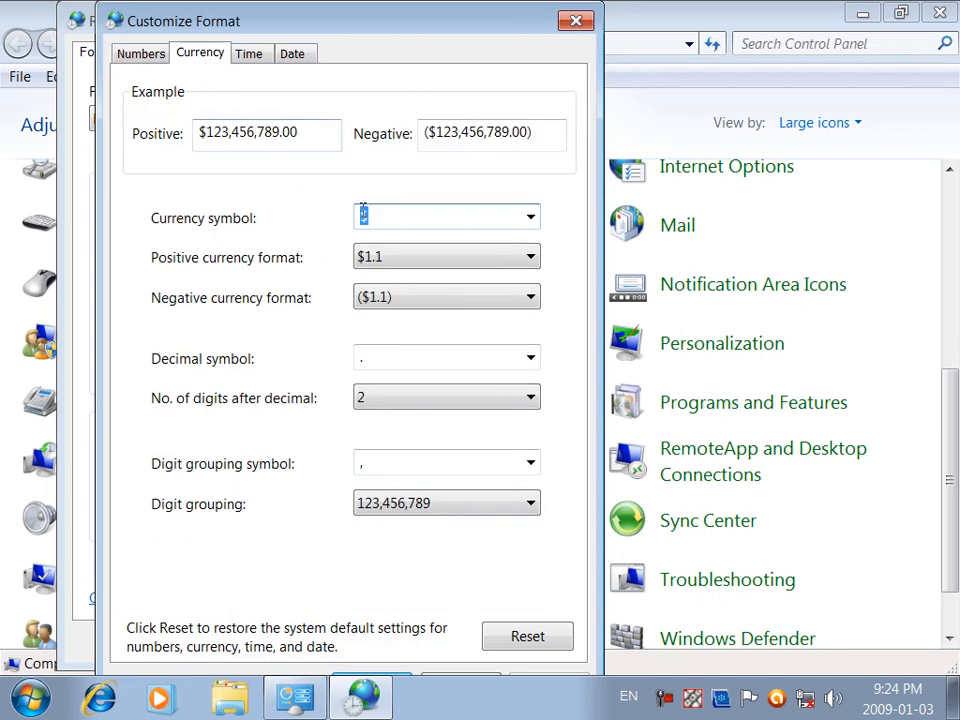
click(531, 222)
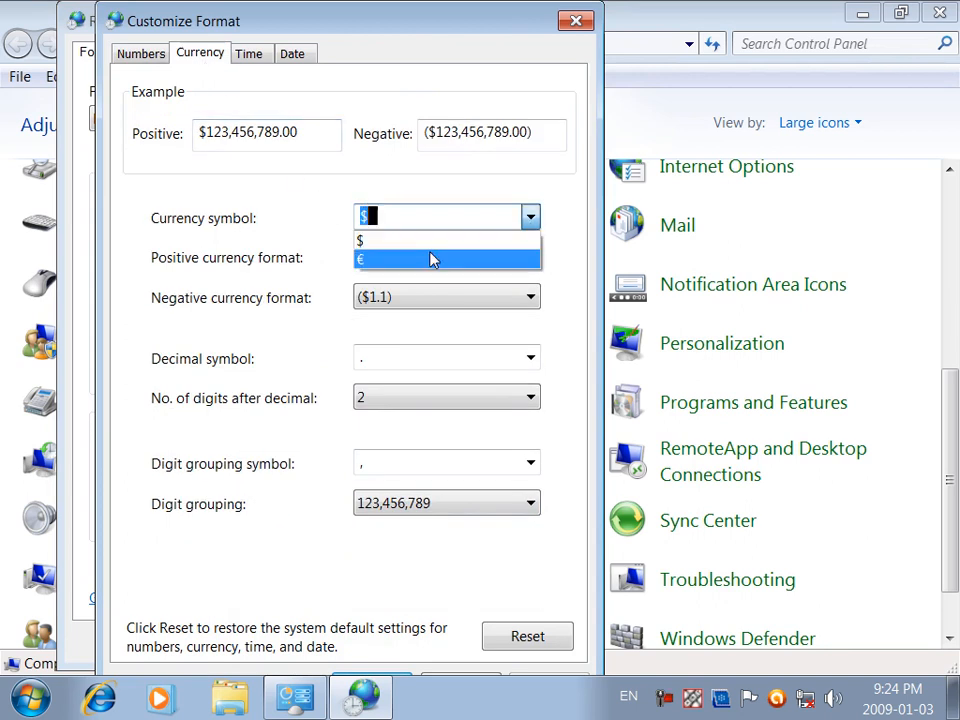
click(432, 200)
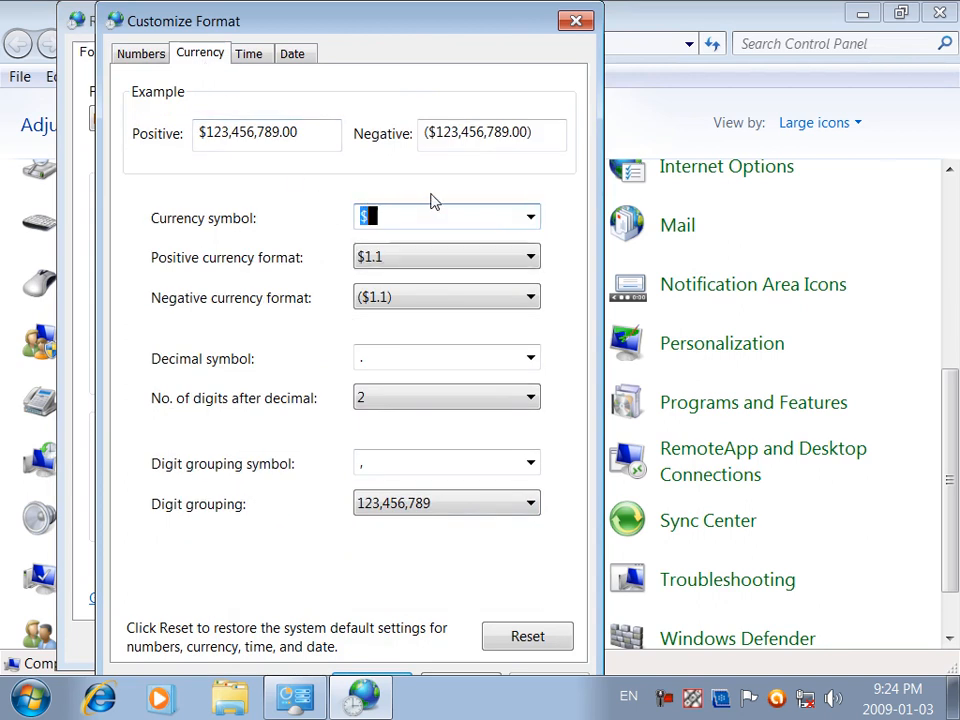
- Examine the custom time formats, AM symbol options and date formats, and close the format customization without changing anything
click(240, 56)
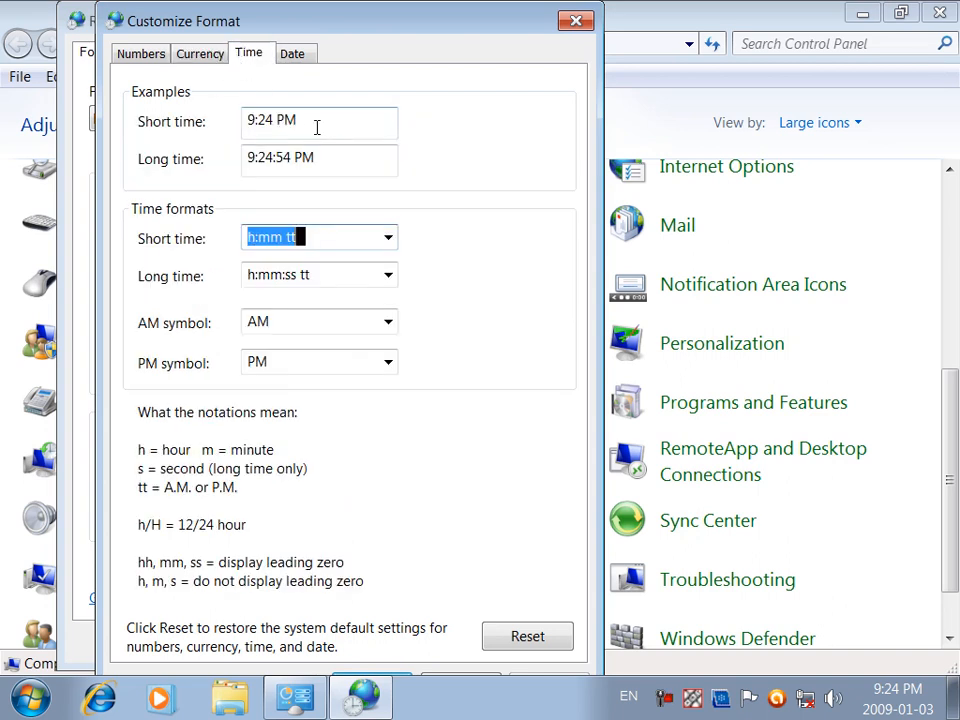
drag(317, 129, 163, 111)
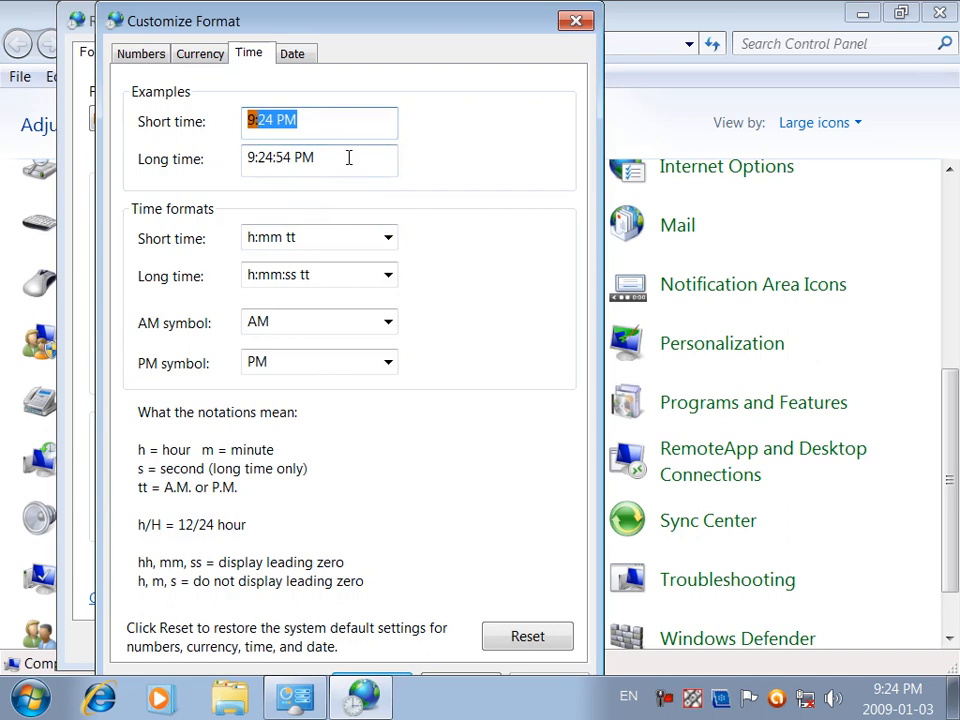
key(Tab)
key(Tab)
click(388, 238)
click(388, 238)
click(386, 274)
click(386, 274)
click(380, 323)
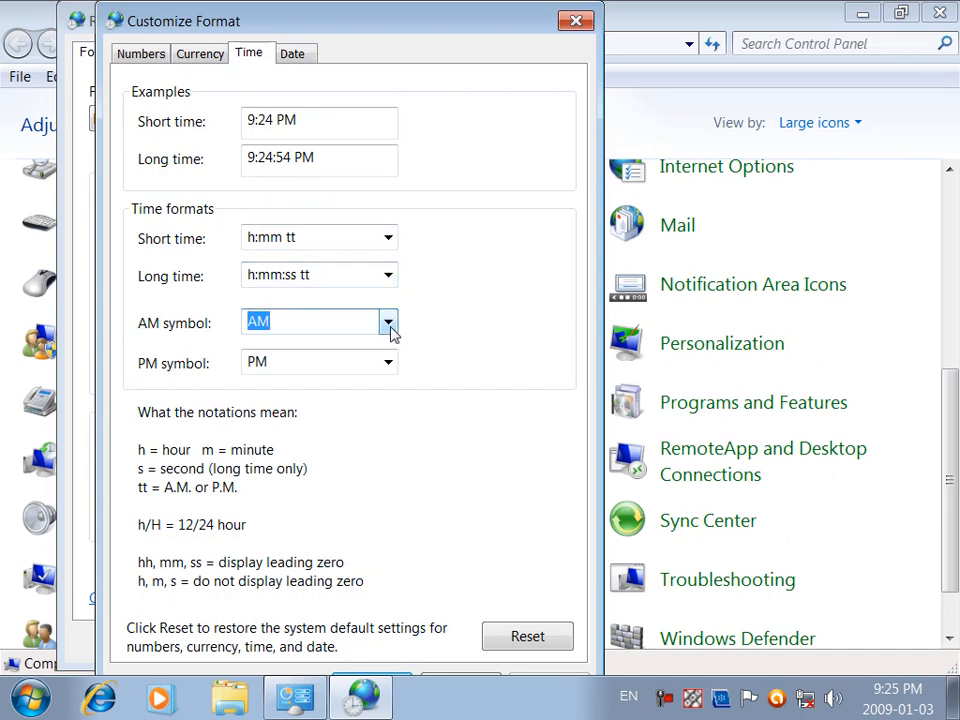
click(389, 328)
click(390, 330)
click(388, 328)
click(386, 328)
click(302, 62)
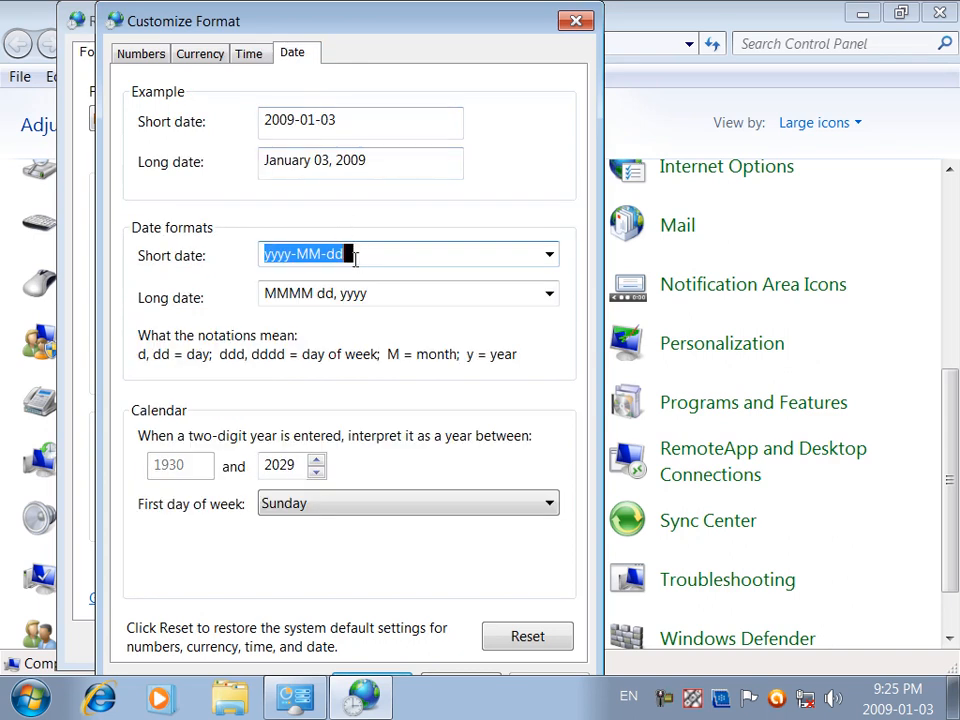
click(576, 21)
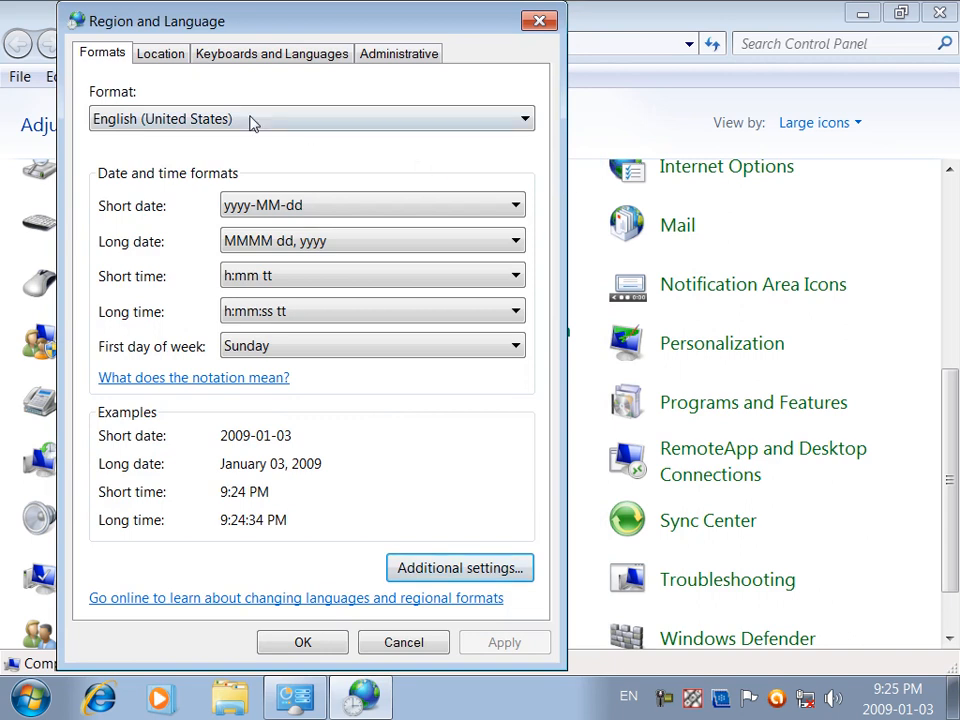
- Set the current location to Afghanistan and apply it
click(140, 53)
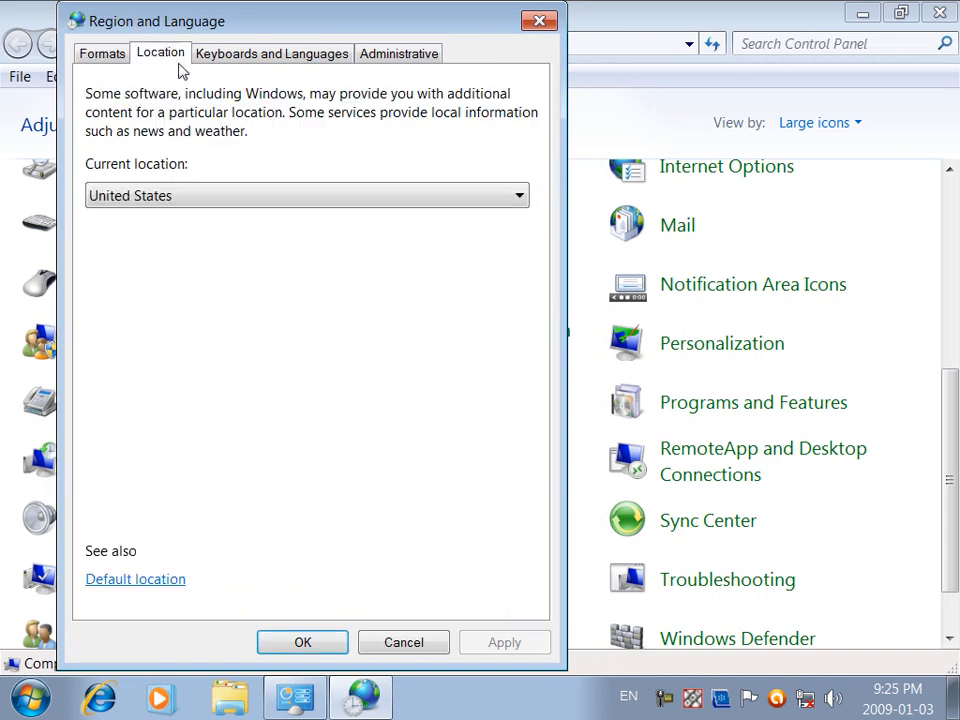
click(277, 200)
key(Home)
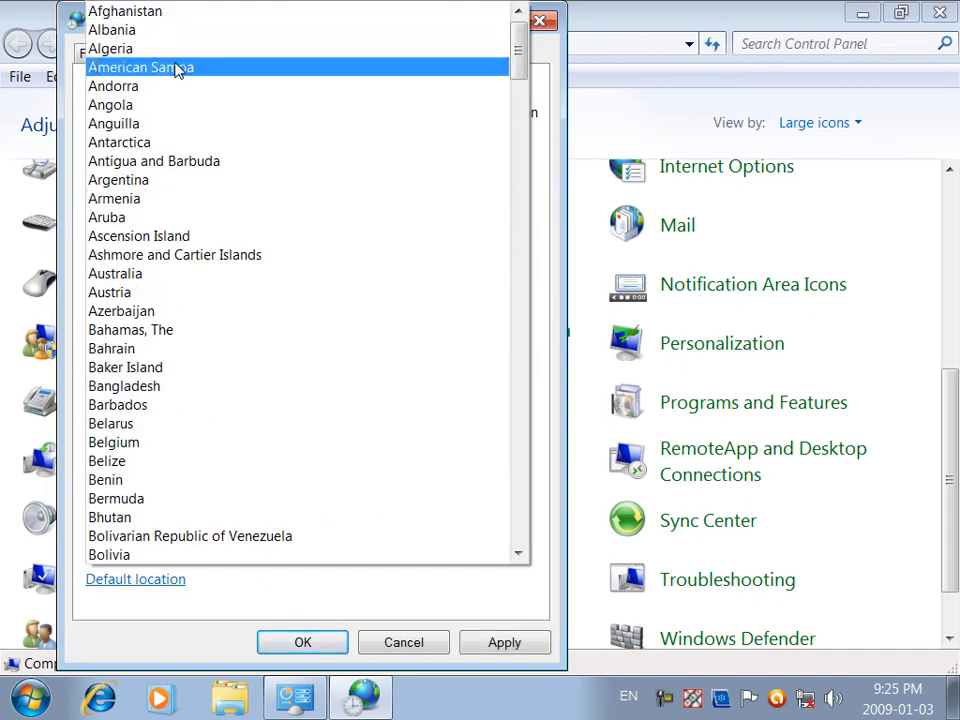
click(161, 12)
click(497, 641)
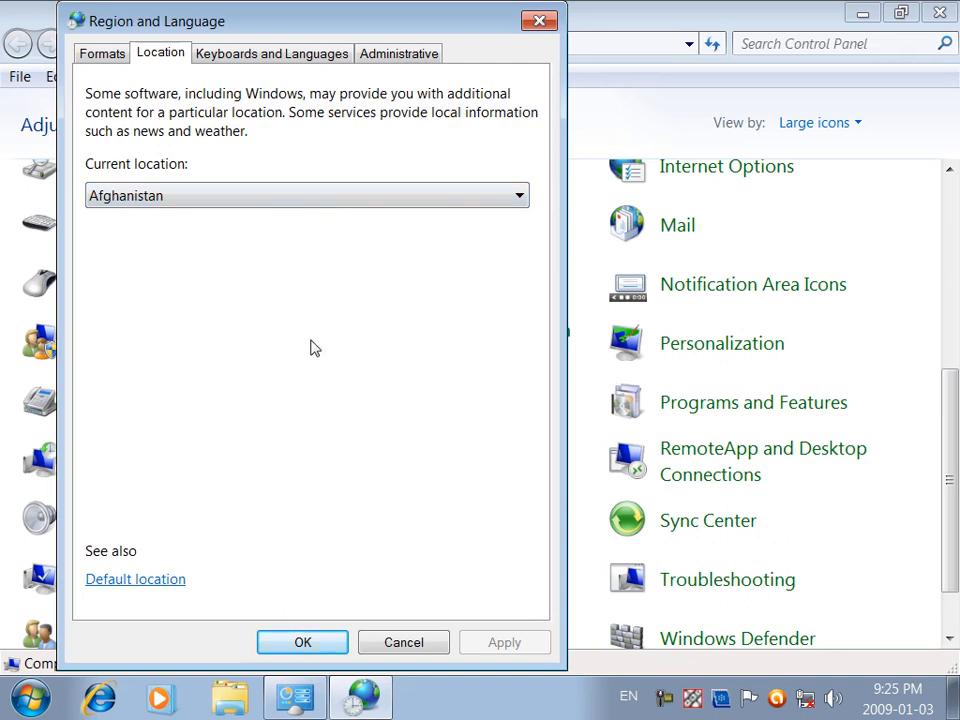
- Examine the default location's postal code and country settings, and leave them without saving
click(180, 581)
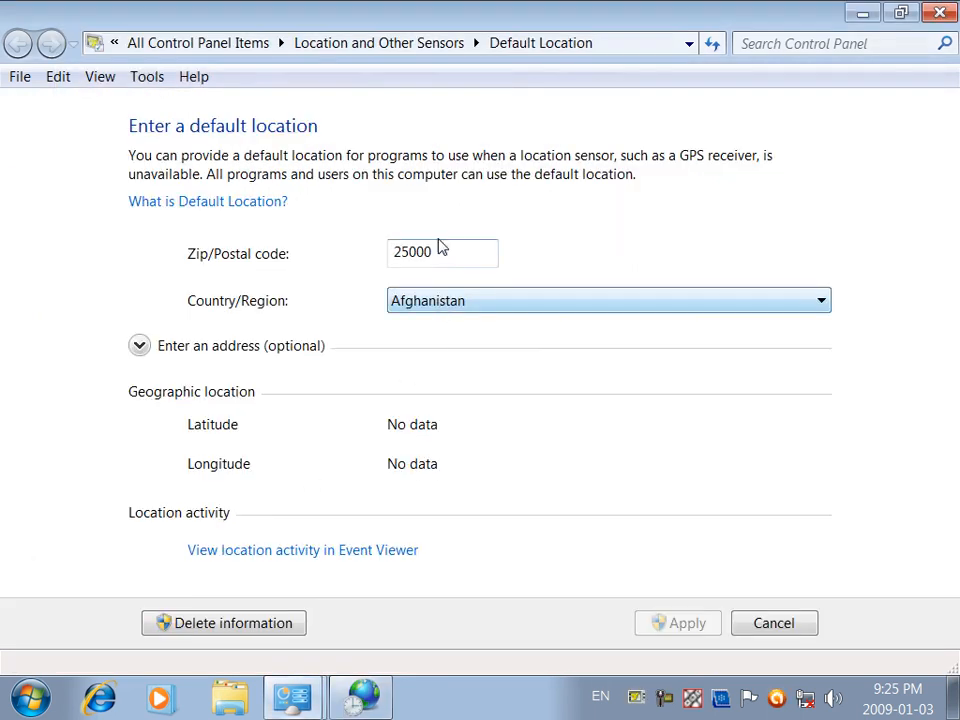
drag(446, 242, 290, 387)
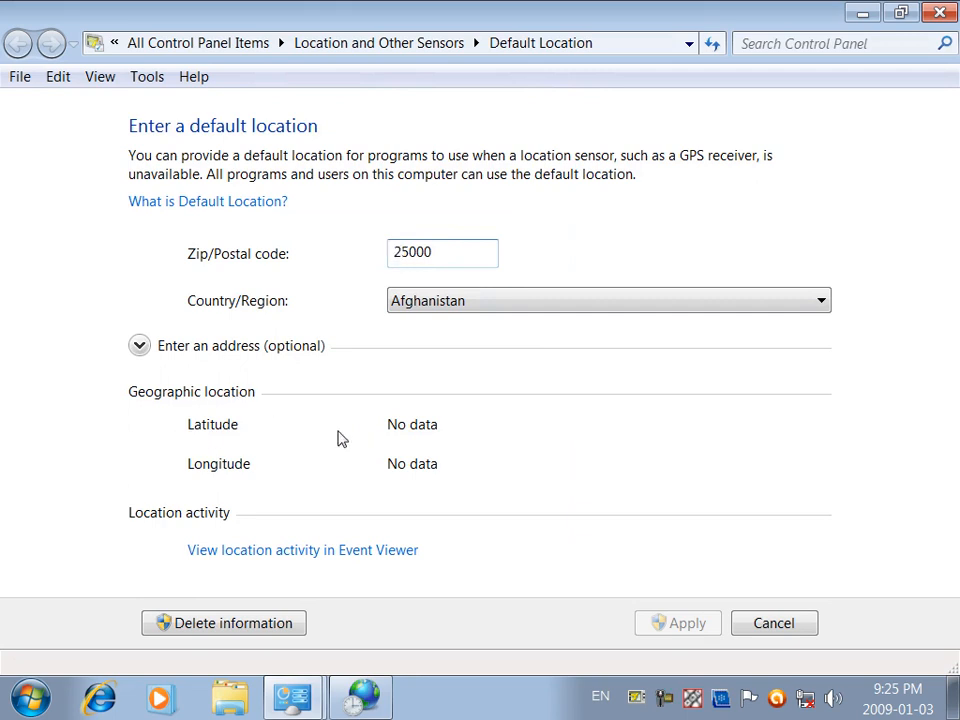
click(764, 624)
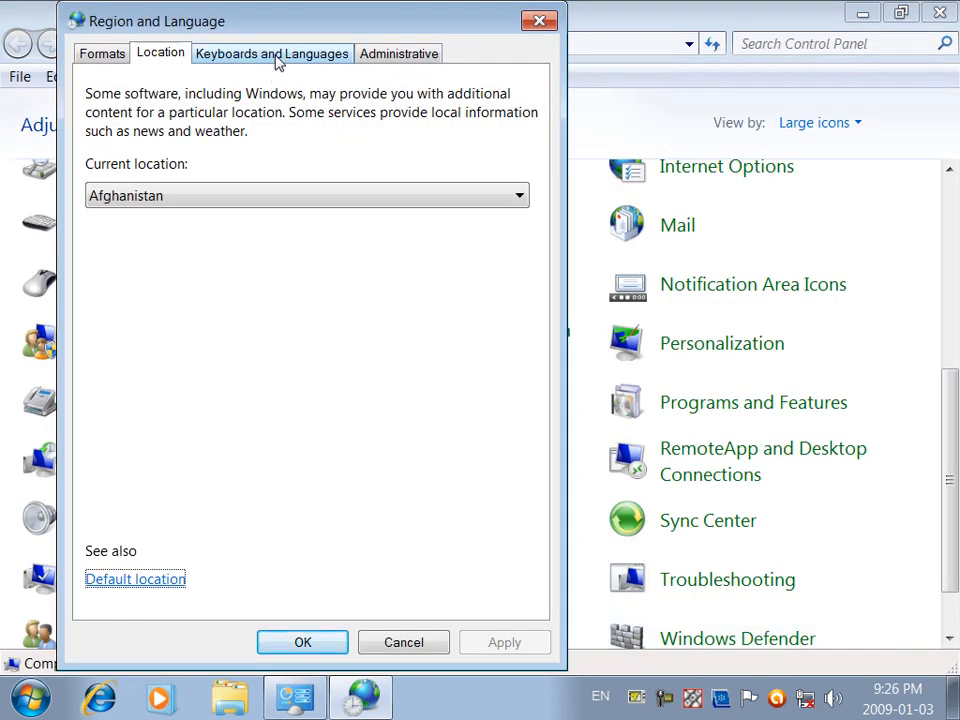
- Examine the keyboard and display language settings and the input languages offered on the taskbar
click(276, 58)
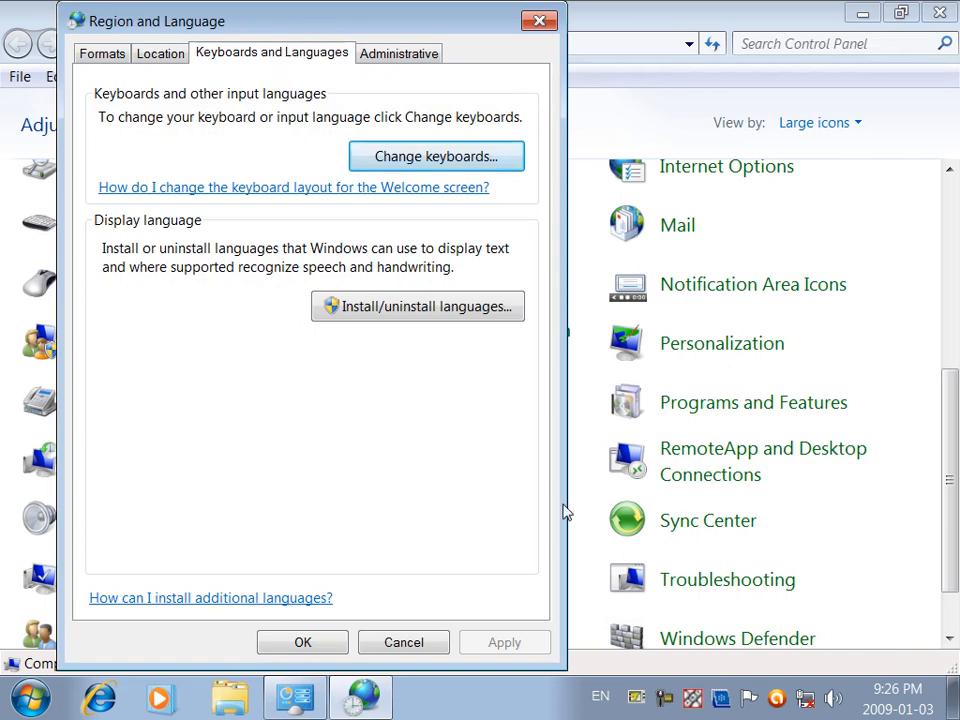
click(601, 694)
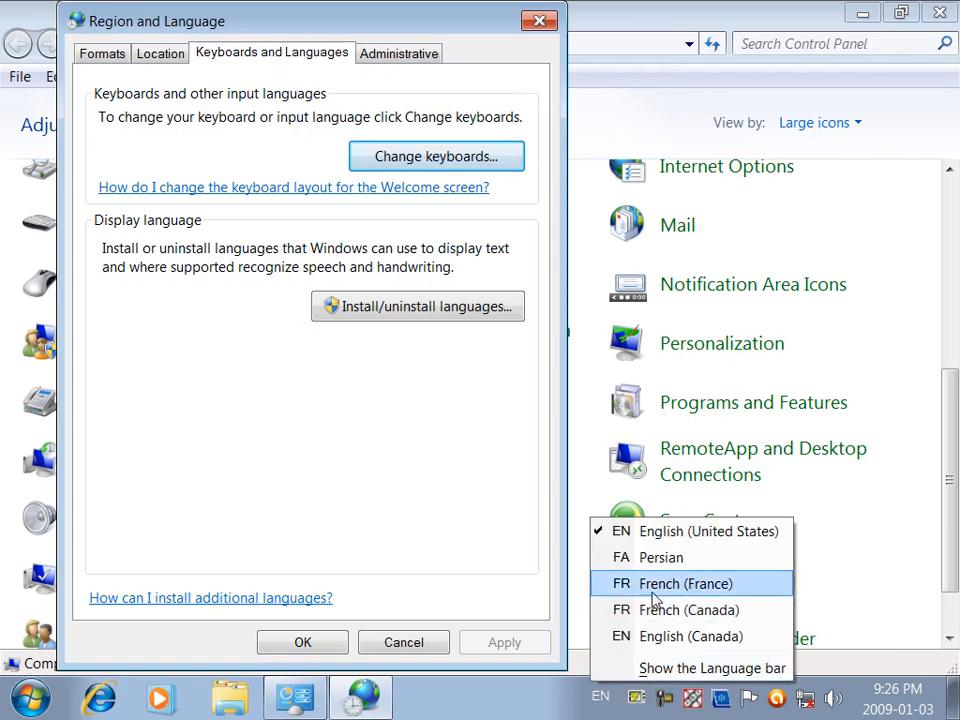
click(277, 358)
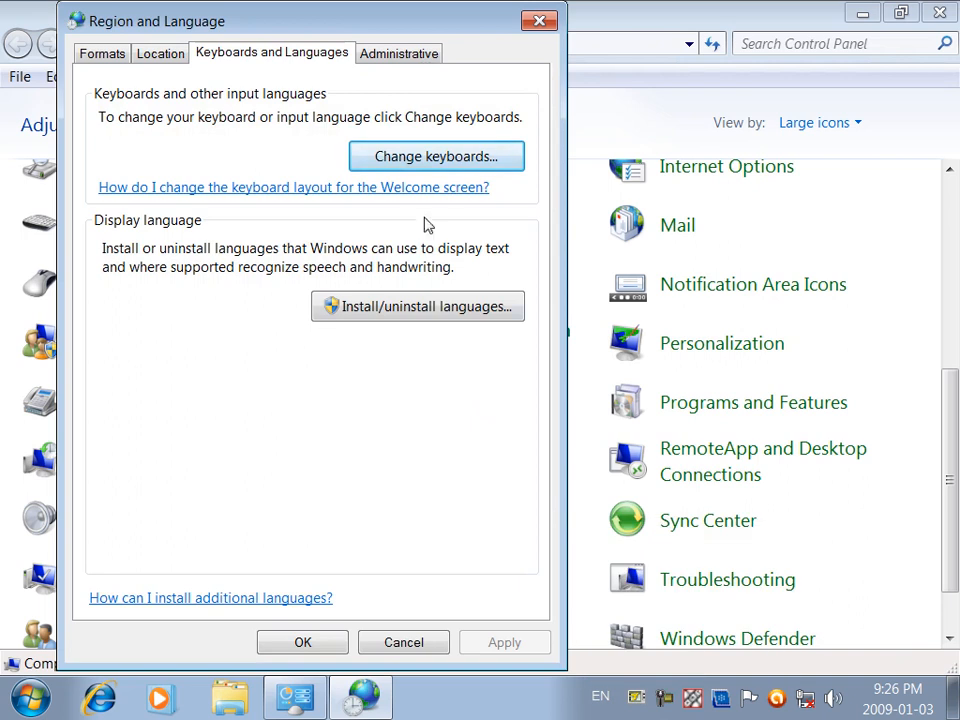
- Remove the English (Canada) and French (Canada) input languages from the installed services
click(449, 168)
click(276, 558)
click(493, 472)
click(268, 520)
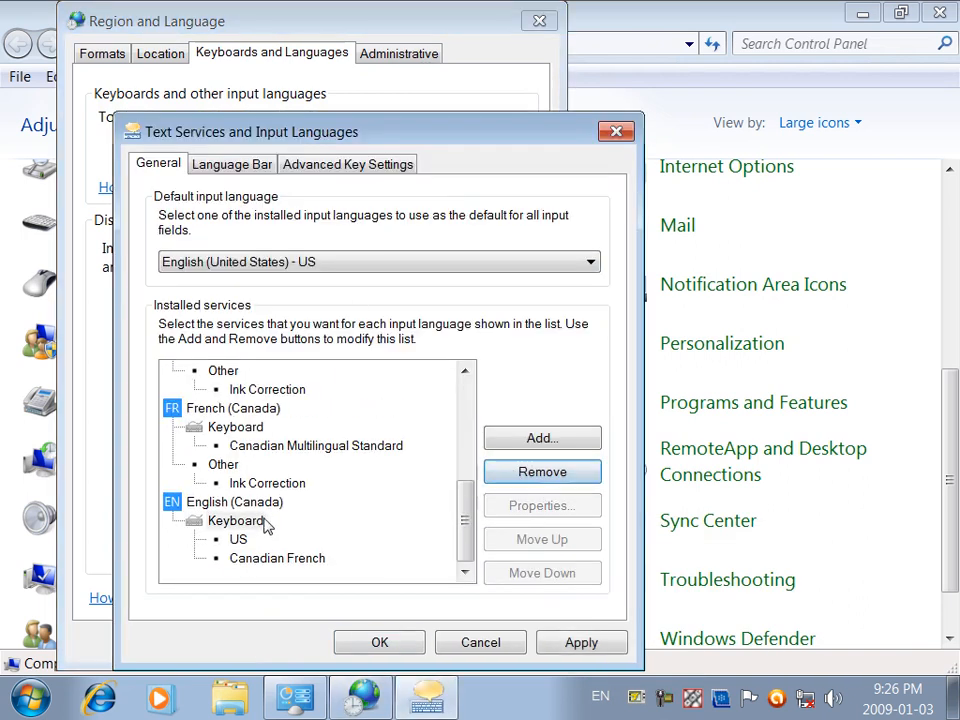
click(493, 476)
click(493, 476)
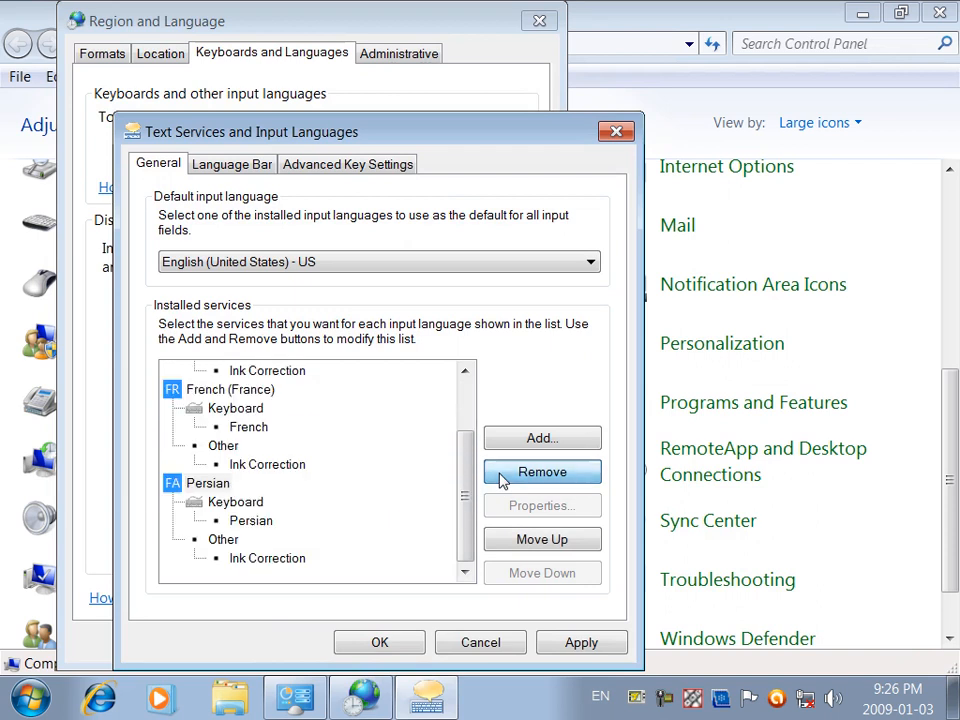
- Remove the Ink Correction service from the Persian input language
click(250, 520)
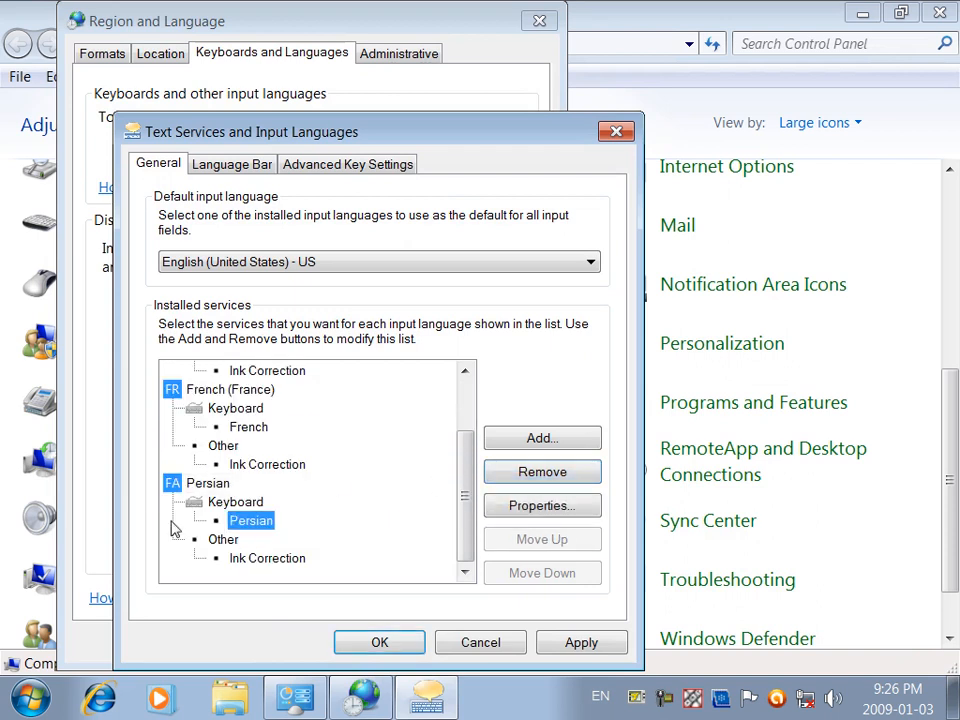
click(223, 539)
click(553, 476)
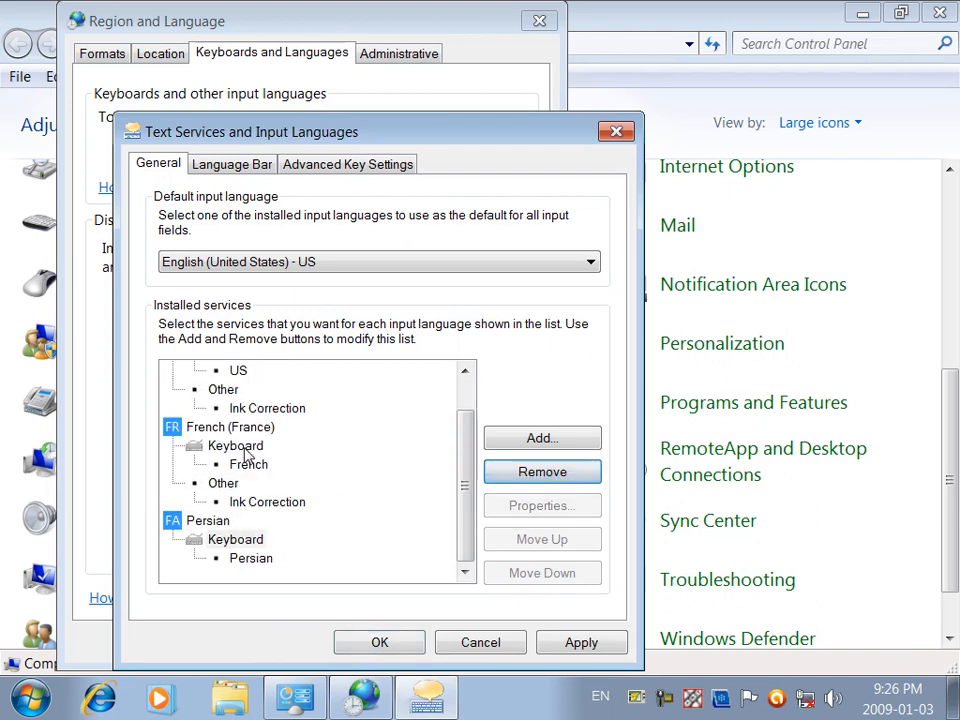
- Remove the French (France) input language and the Ink Correction service of English (United States)
click(240, 447)
click(505, 474)
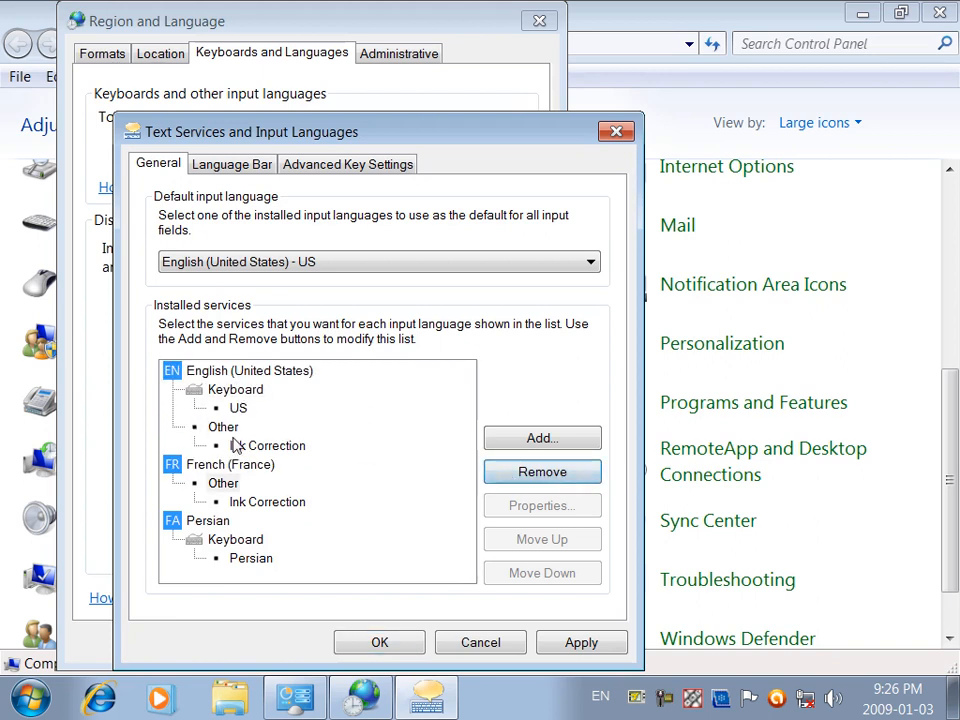
click(238, 442)
click(497, 474)
click(223, 428)
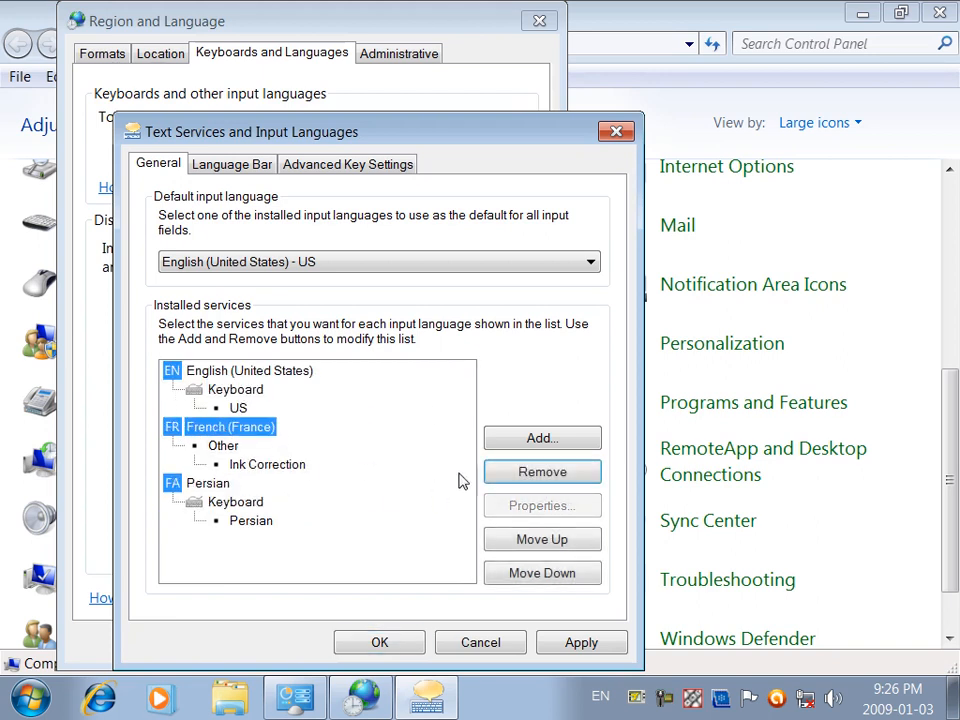
click(496, 471)
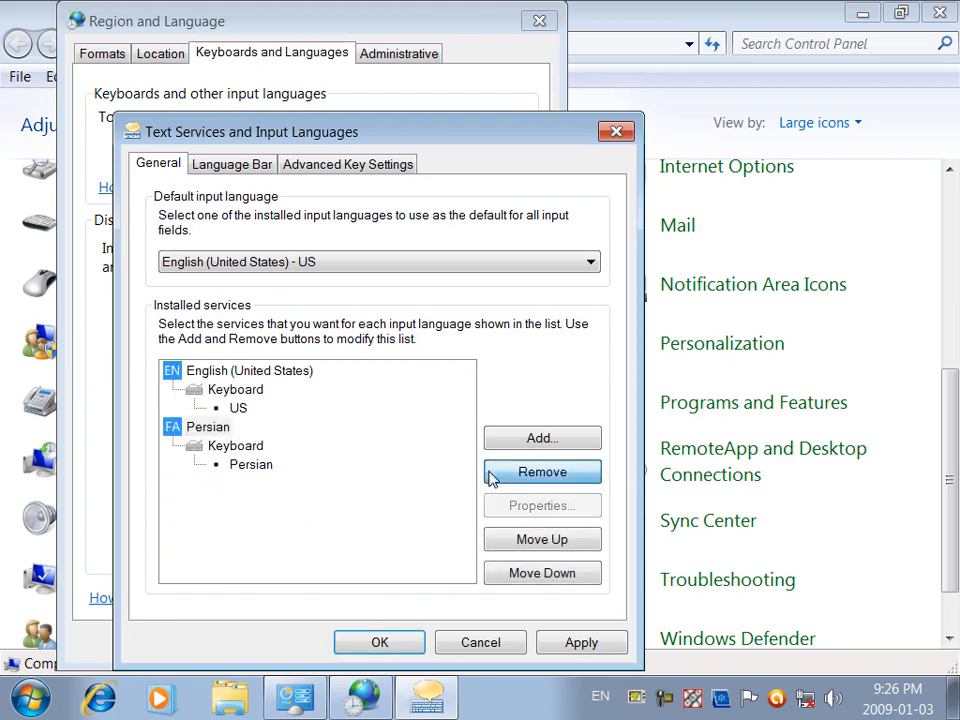
- Apply the installed services changes and check the input languages offered on the taskbar
click(603, 652)
click(601, 694)
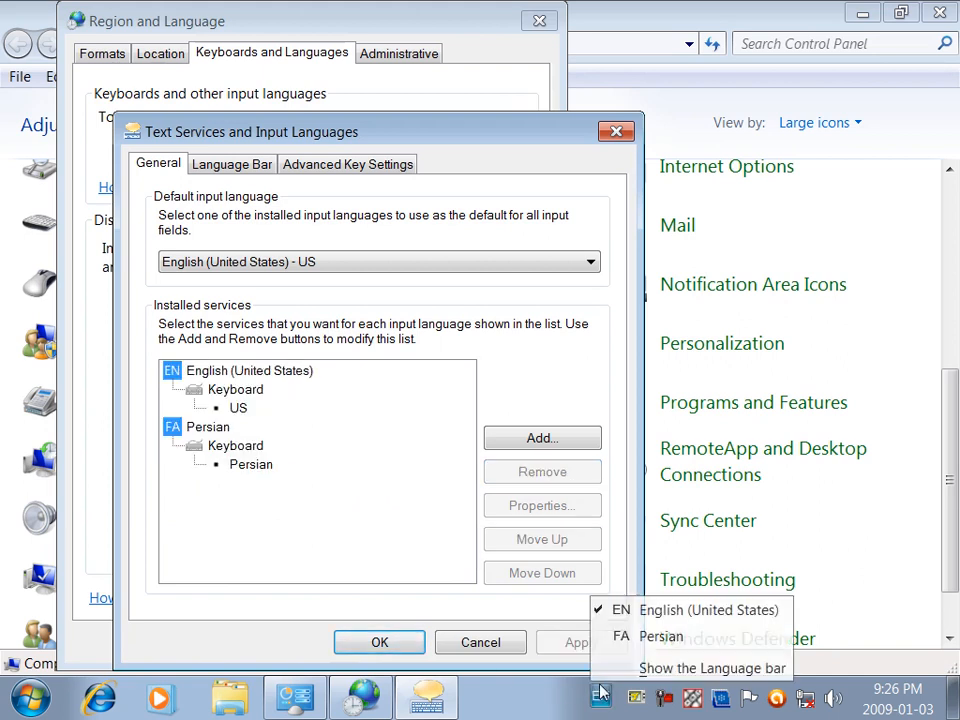
click(336, 485)
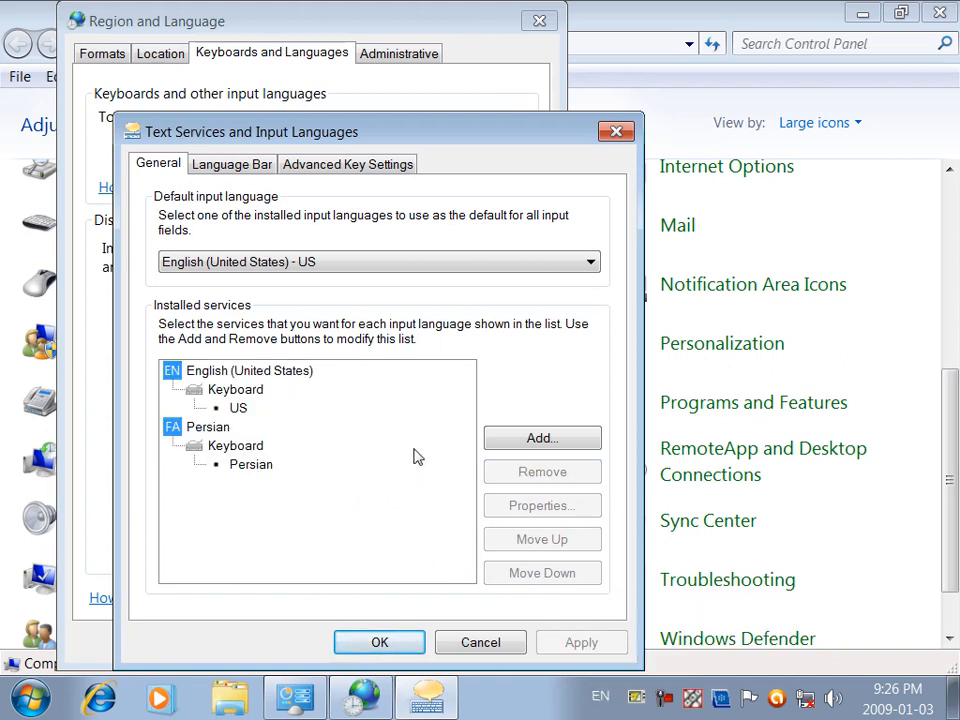
- Add the Pashto (Afghanistan) keyboard as an input language and apply the change
click(511, 440)
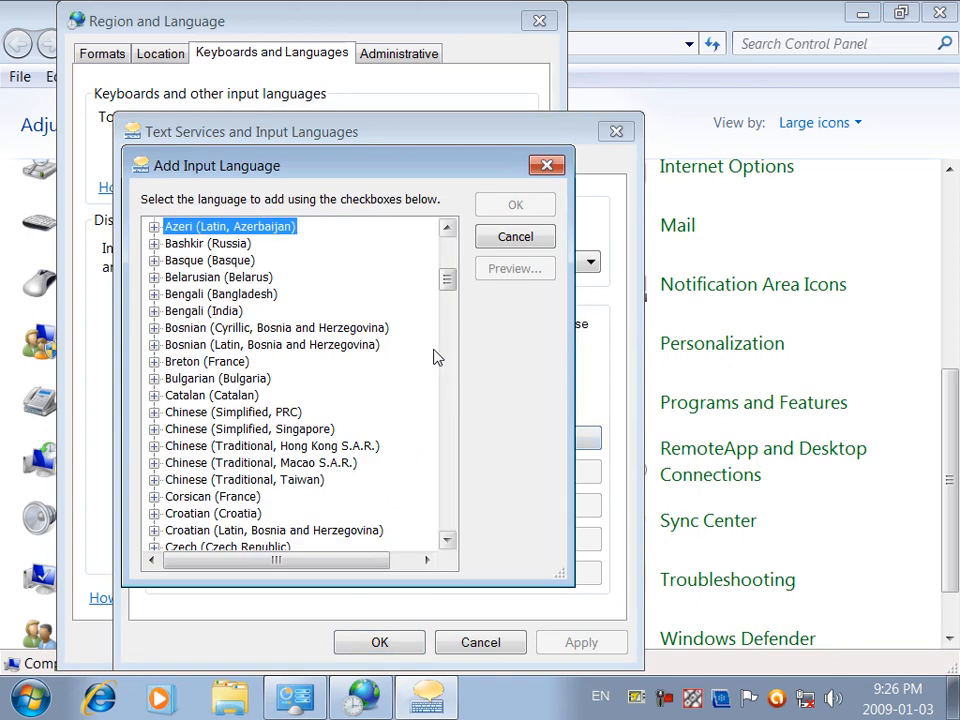
drag(450, 285, 467, 328)
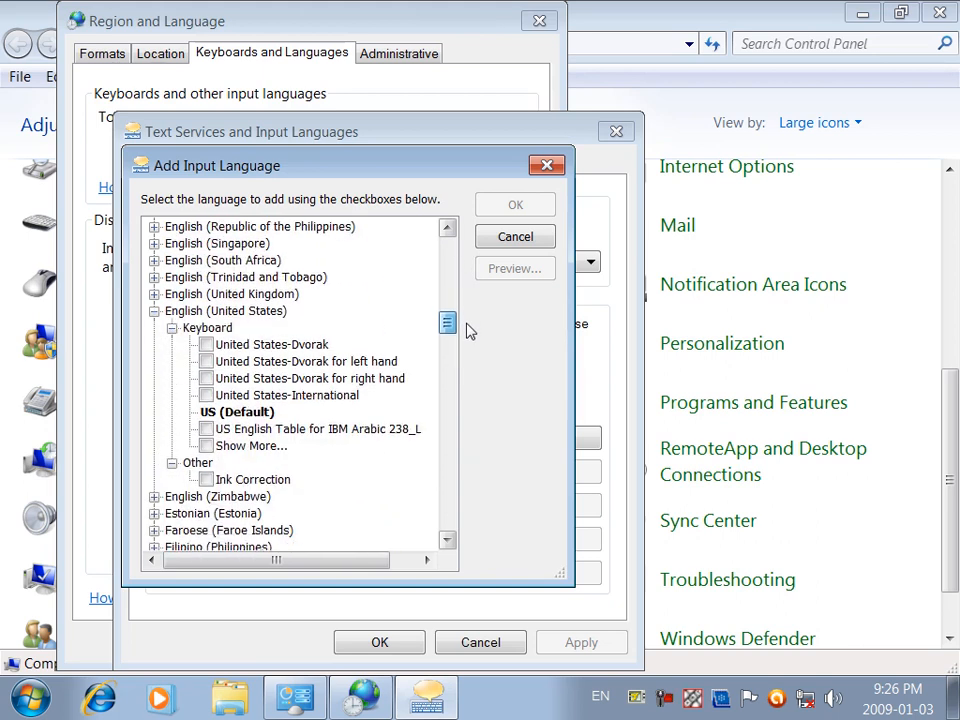
click(155, 312)
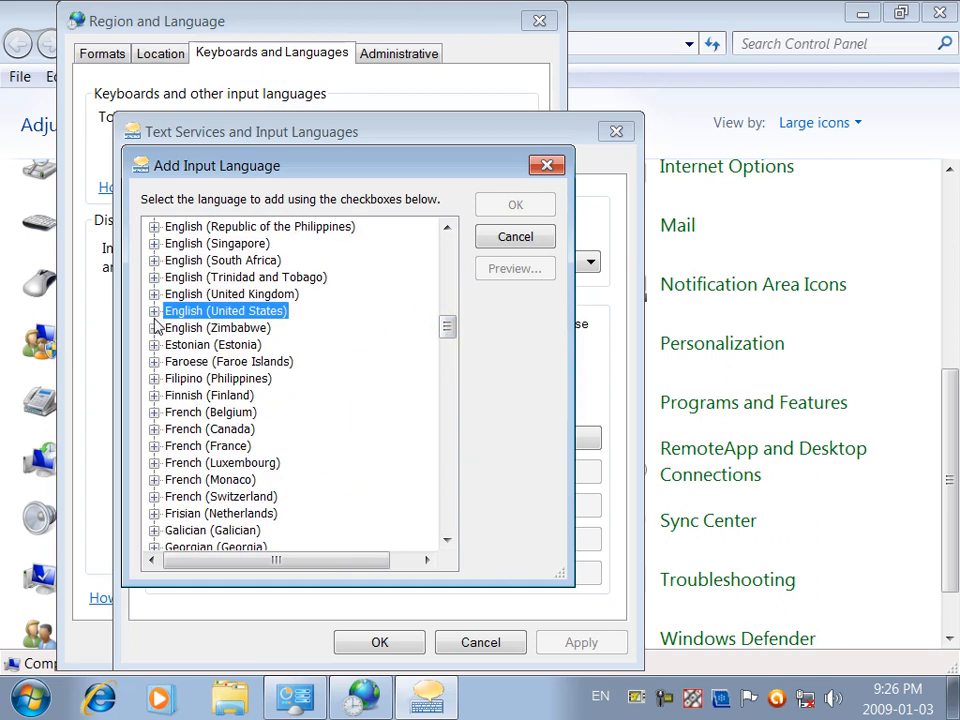
click(154, 396)
click(154, 397)
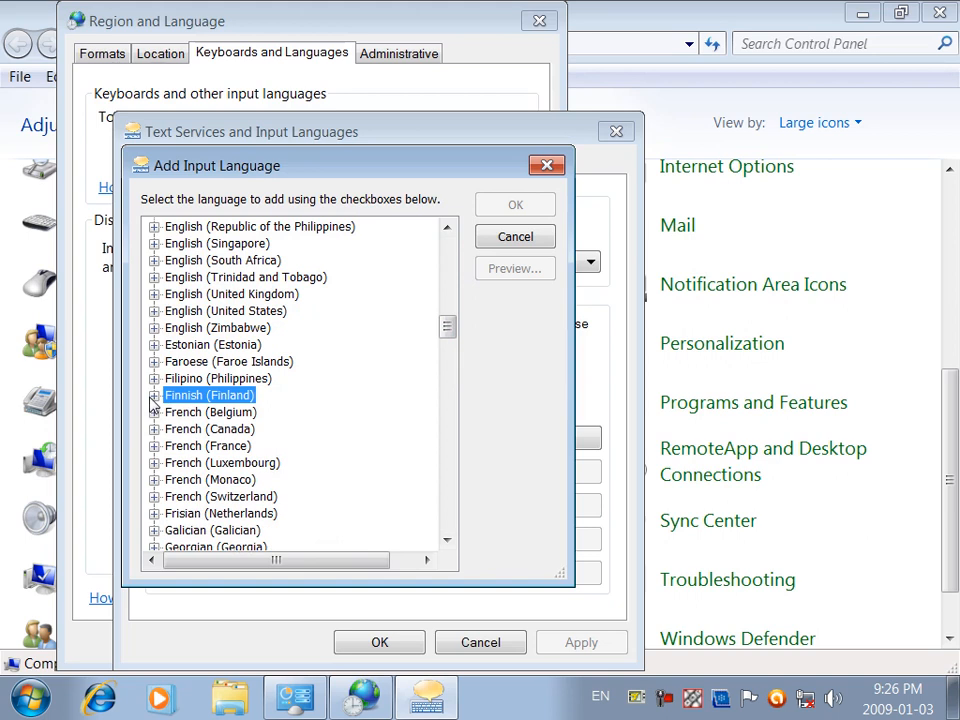
key(p)
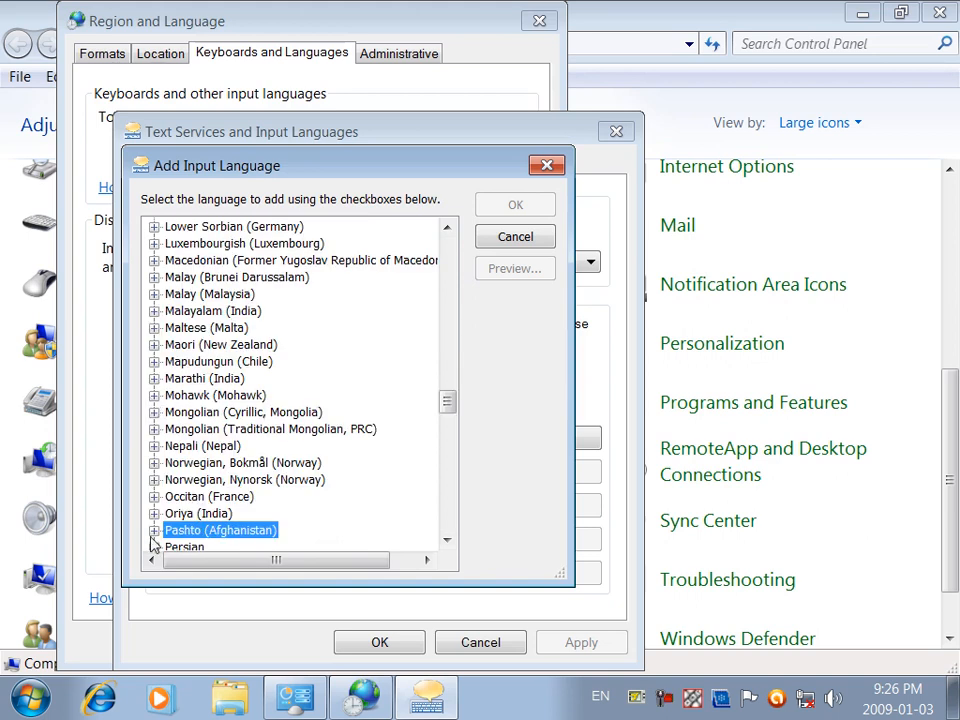
click(154, 531)
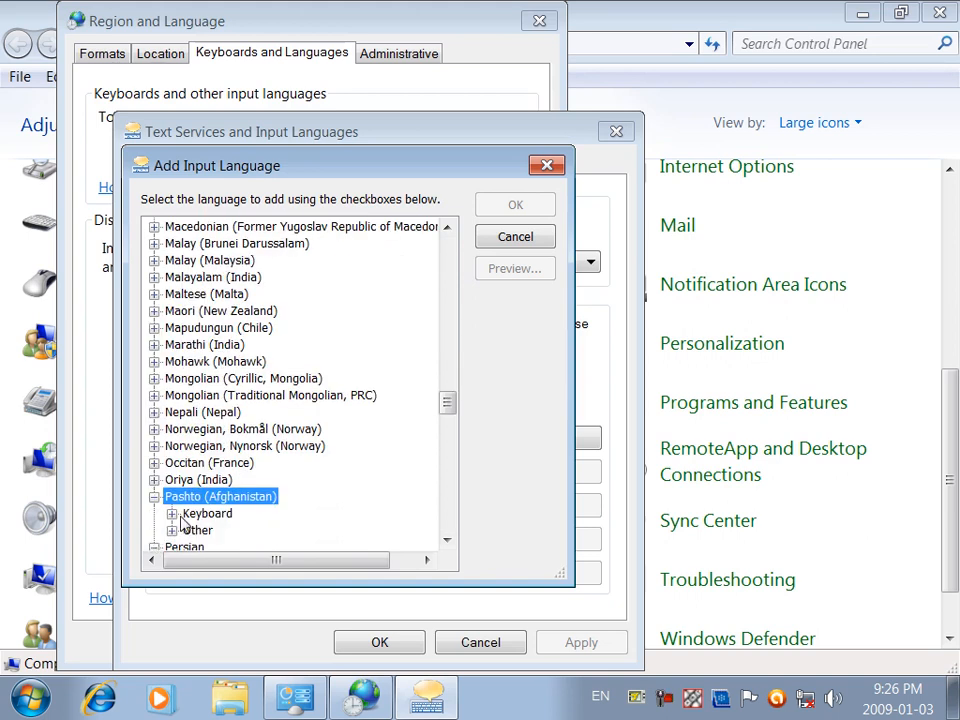
click(174, 514)
click(206, 514)
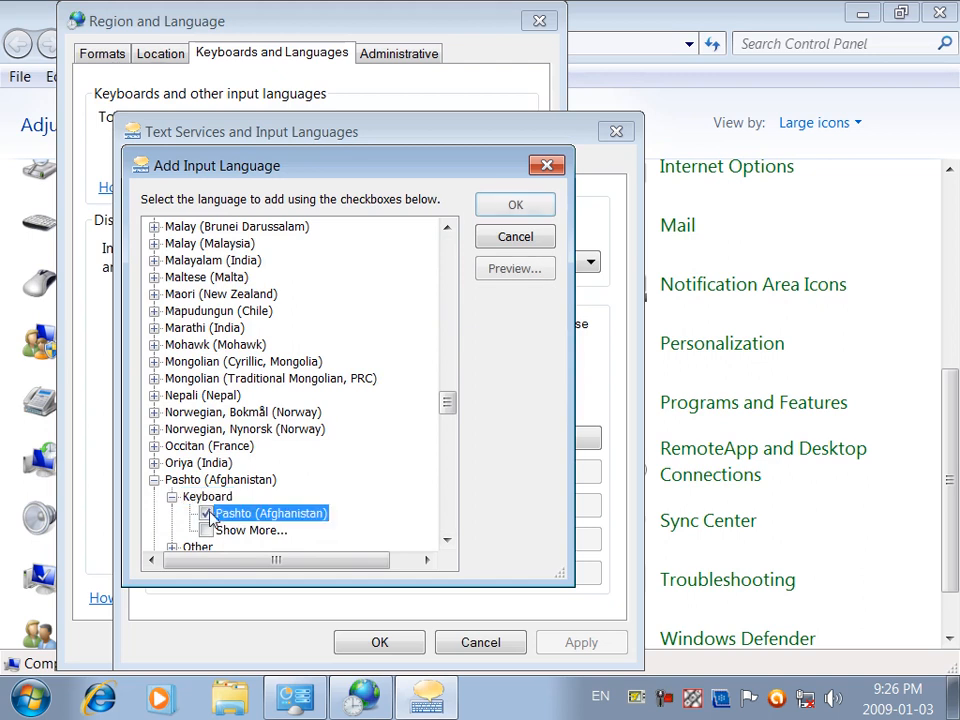
click(490, 210)
click(559, 649)
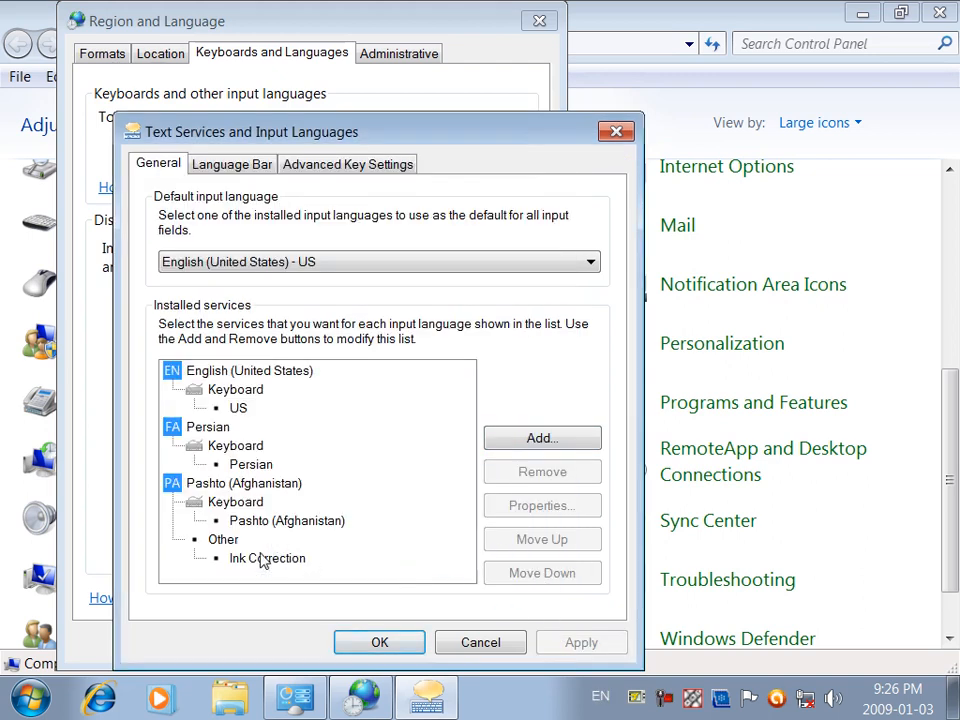
- Remove Pashto's Ink Correction service, apply the change and check the input languages offered on the taskbar
click(250, 560)
click(548, 475)
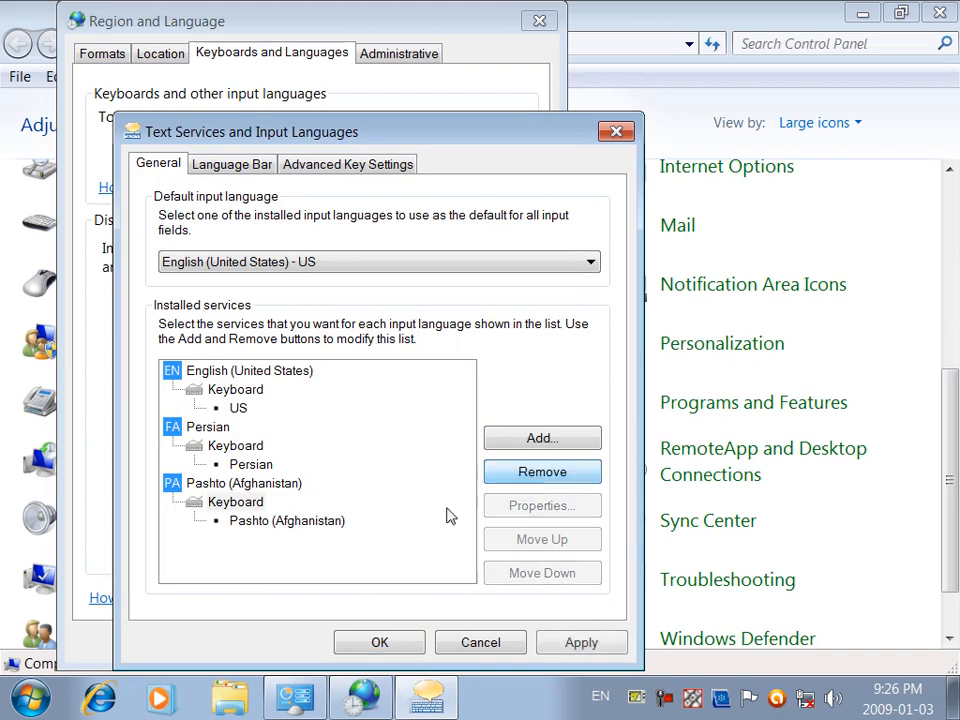
click(570, 641)
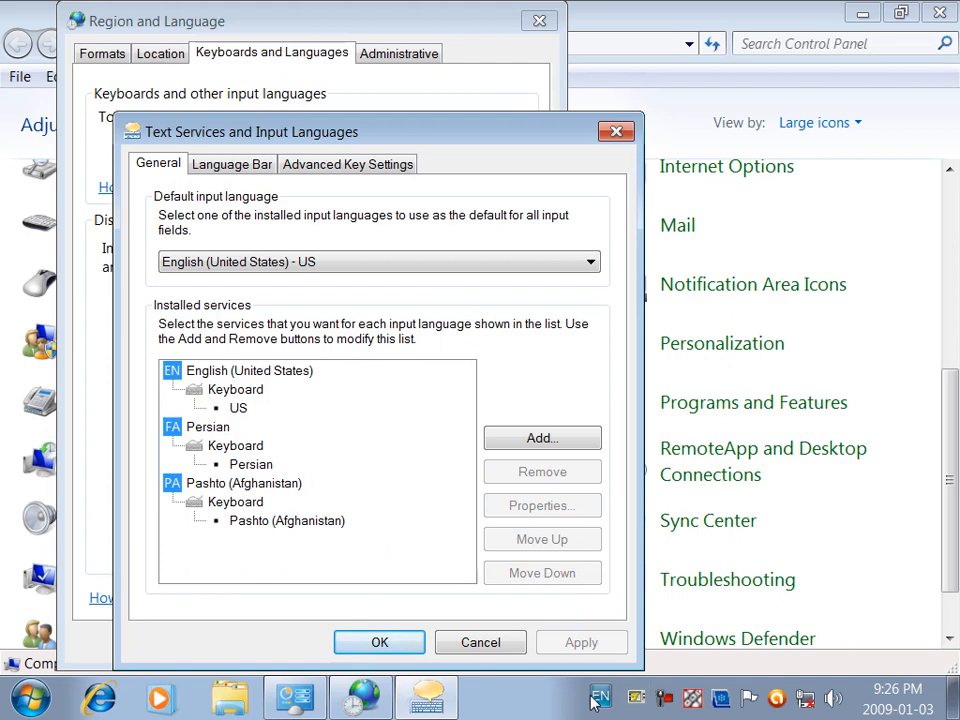
click(600, 695)
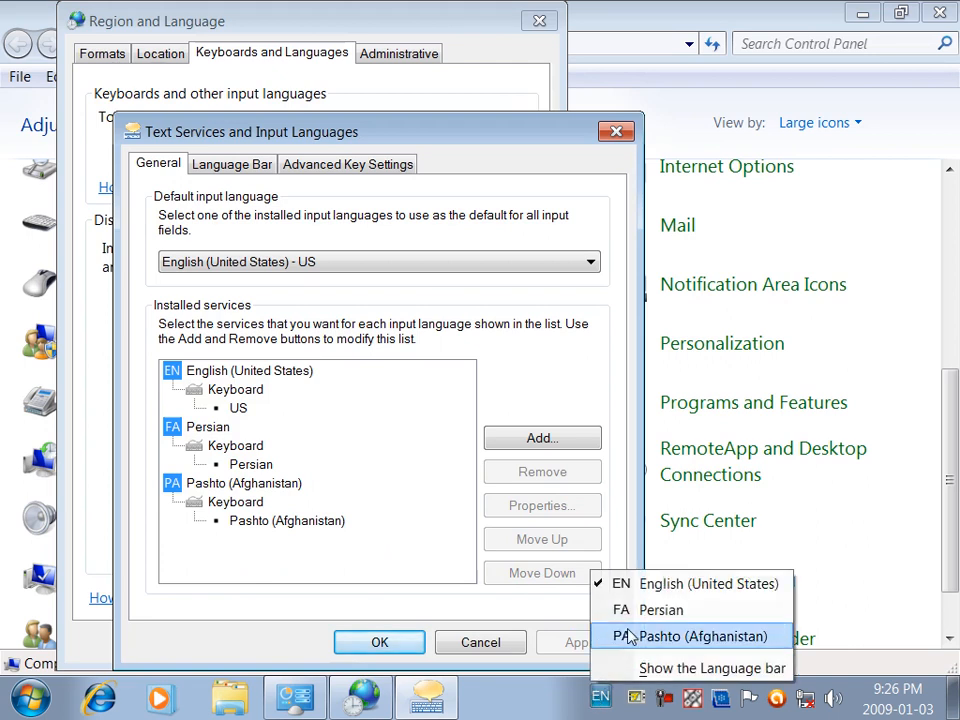
click(538, 338)
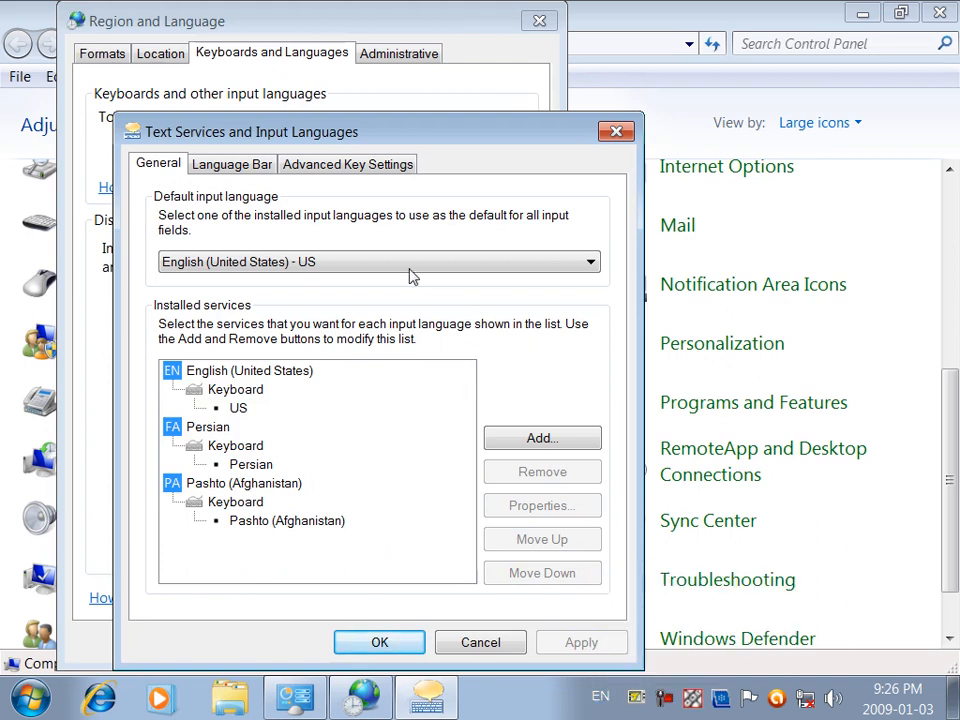
- Set the language bar to Floating On Desktop and apply it
click(238, 164)
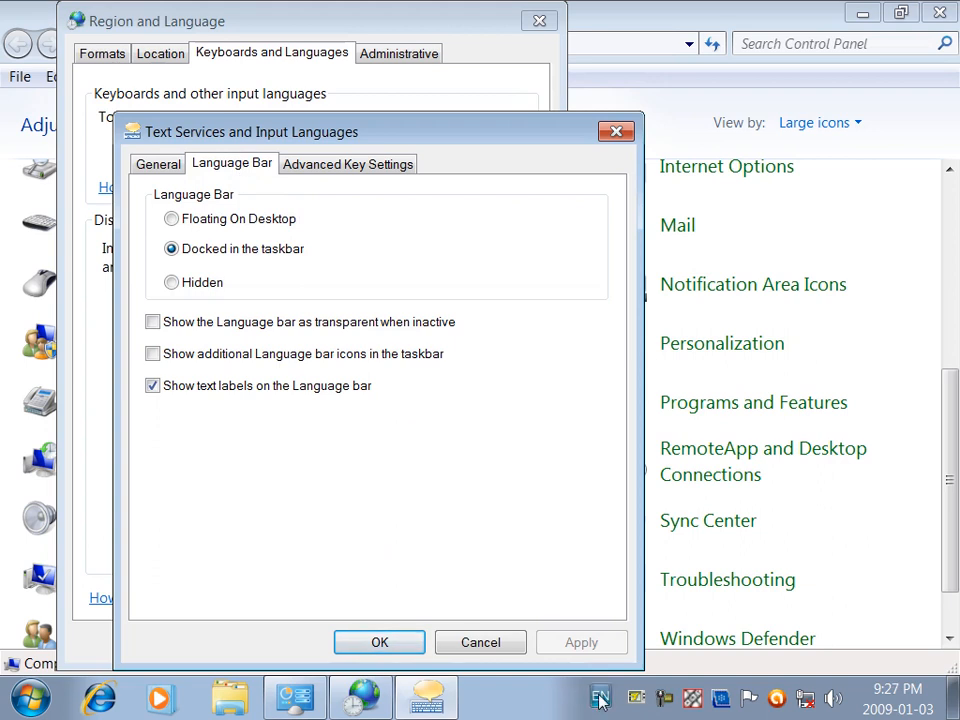
click(250, 222)
click(588, 644)
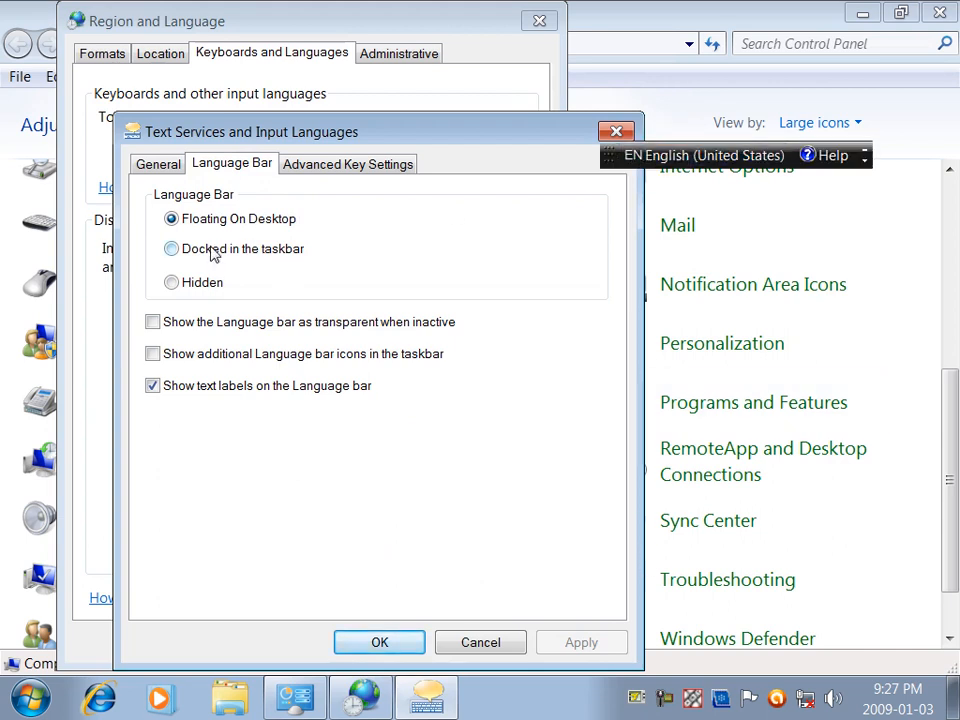
- Hide the language bar and dock it back in the taskbar, applying each setting
click(198, 285)
click(583, 645)
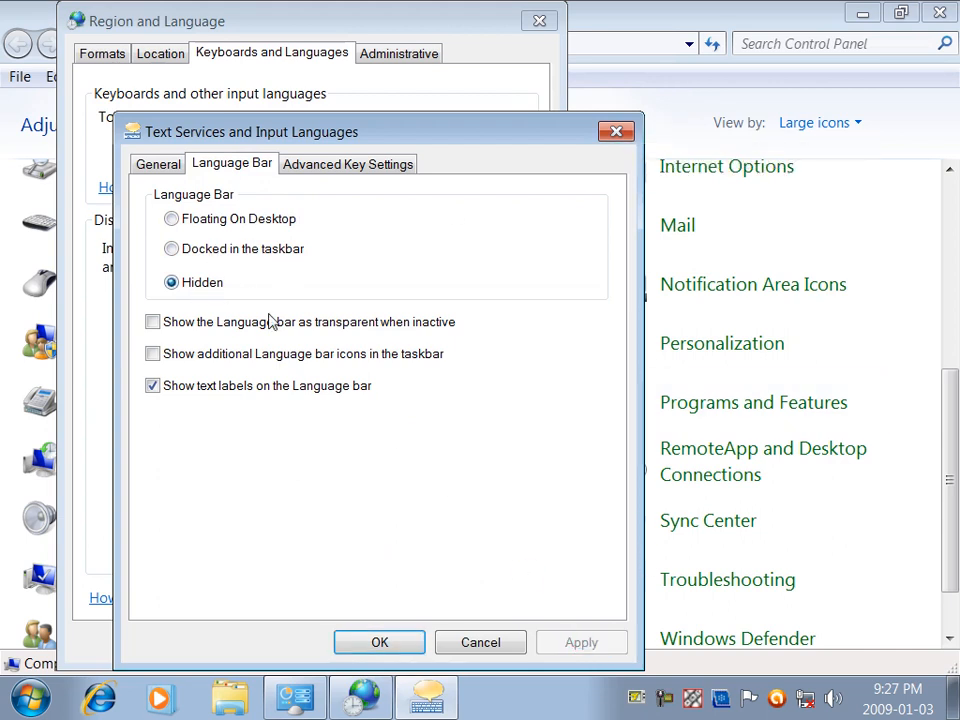
click(245, 256)
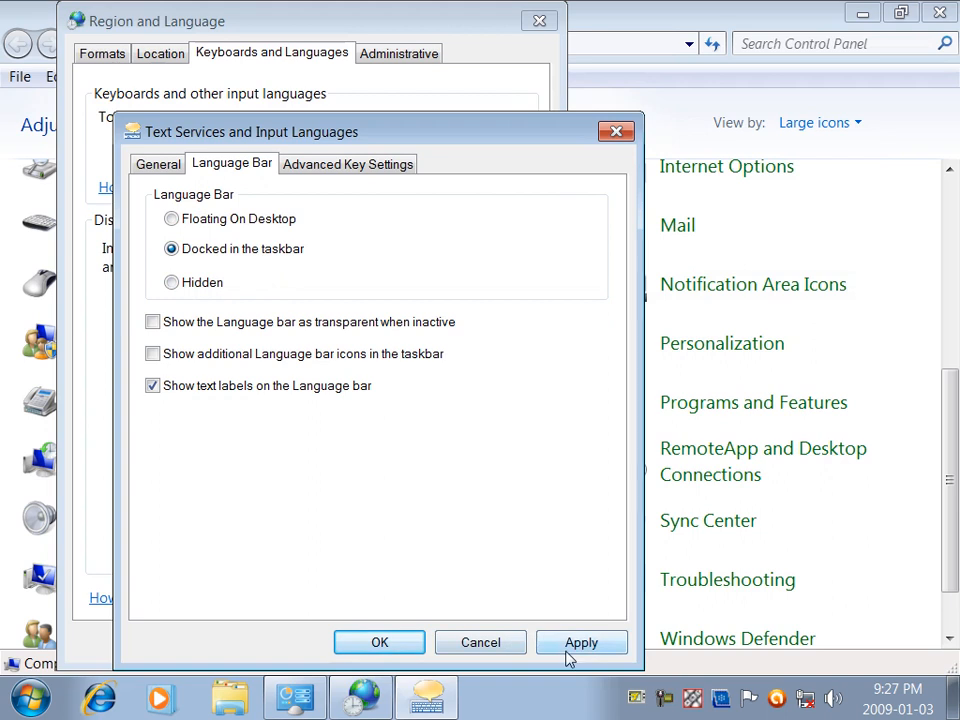
click(582, 645)
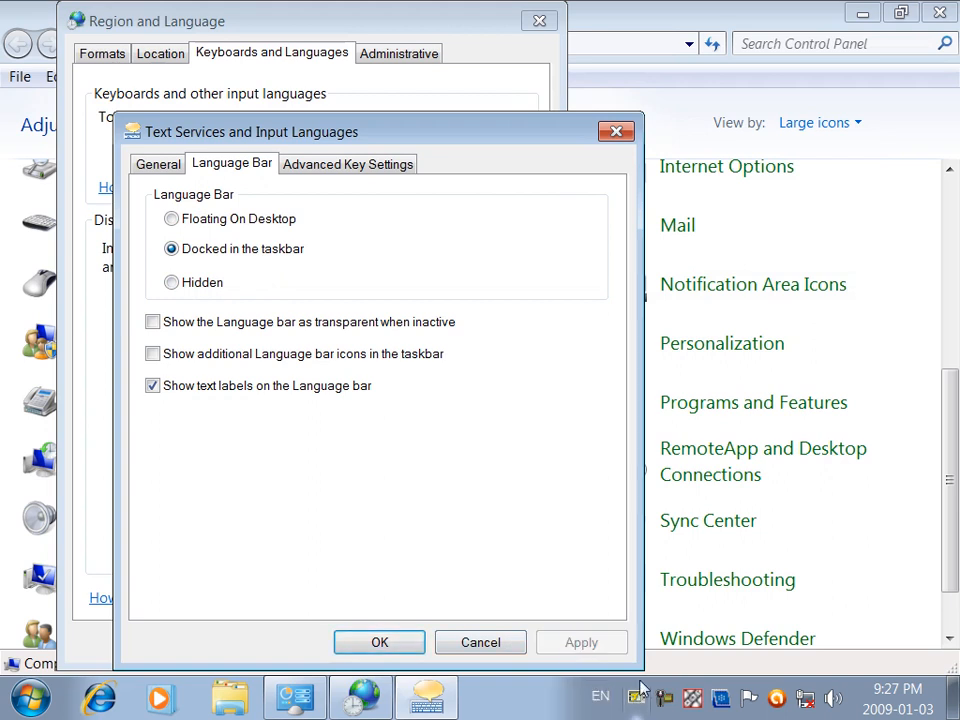
- Show additional language bar icons in the taskbar and turn them off again, applying each change
click(262, 356)
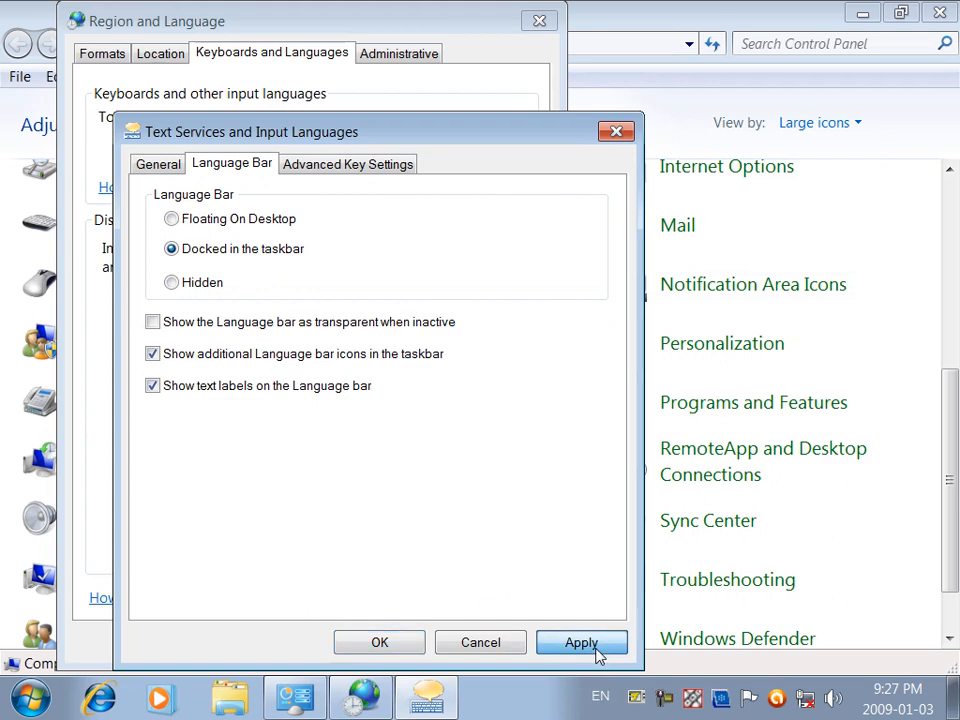
click(597, 651)
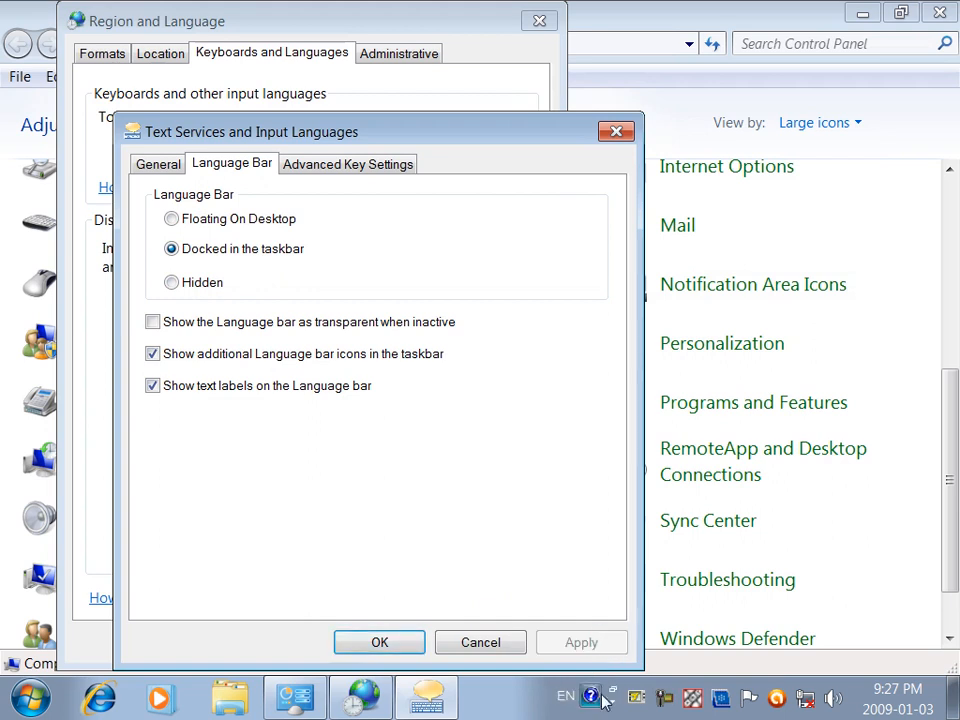
click(340, 362)
click(581, 642)
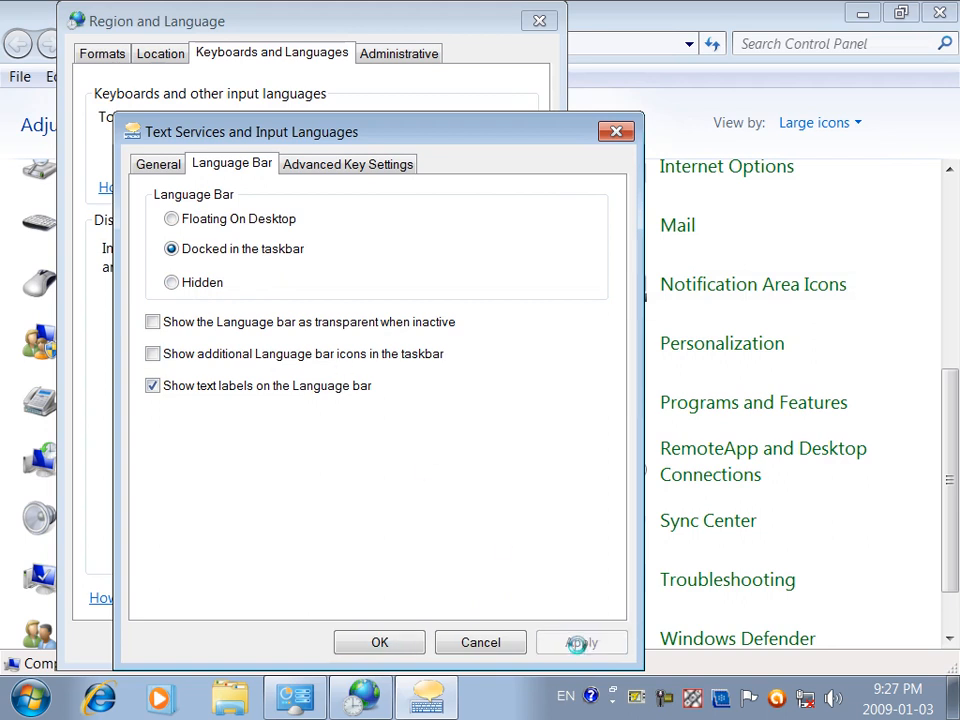
- Examine the input language hot keys and cycle through the installed input languages back to English
click(338, 168)
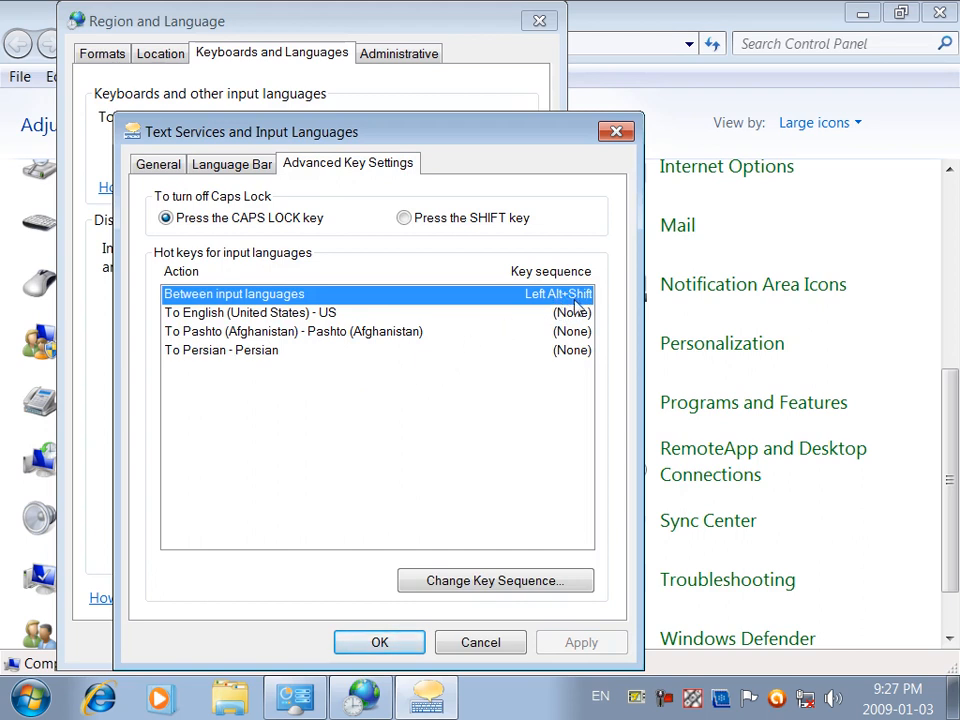
key(alt+shift)
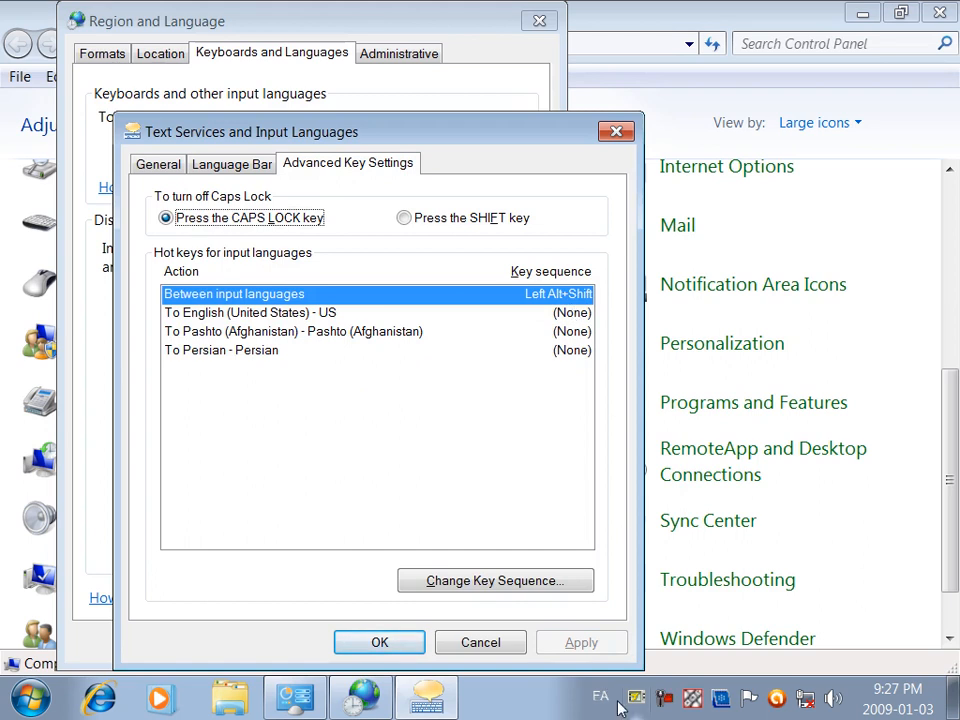
key(alt+shift)
key(alt+shift)
- Assign Ctrl+1 as the key sequence for switching to Pashto (Afghanistan) and apply it
click(268, 351)
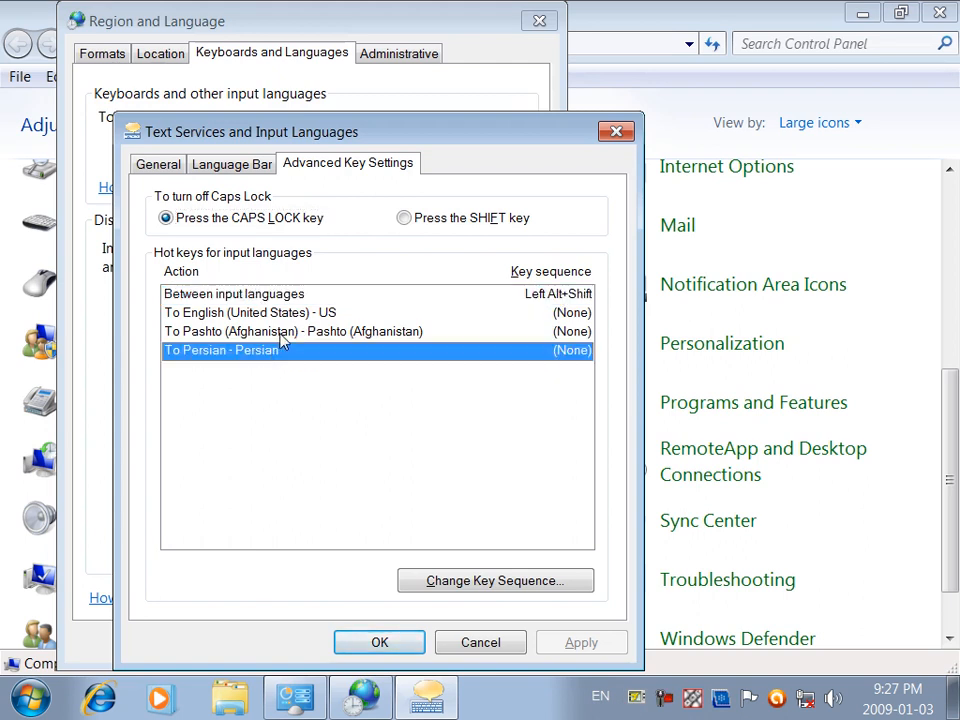
click(283, 337)
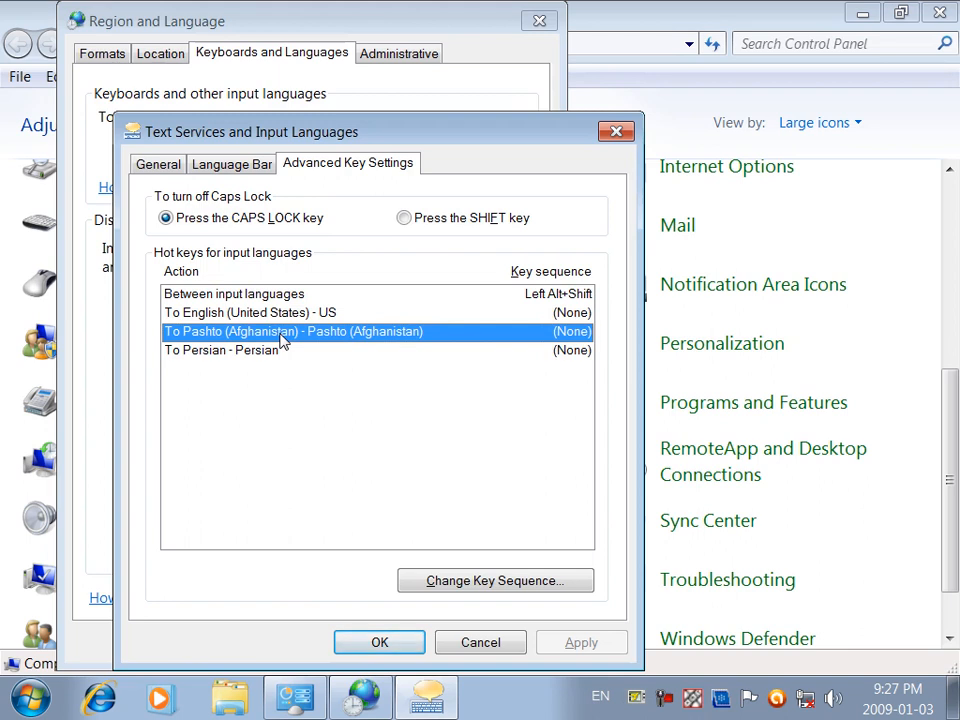
click(423, 582)
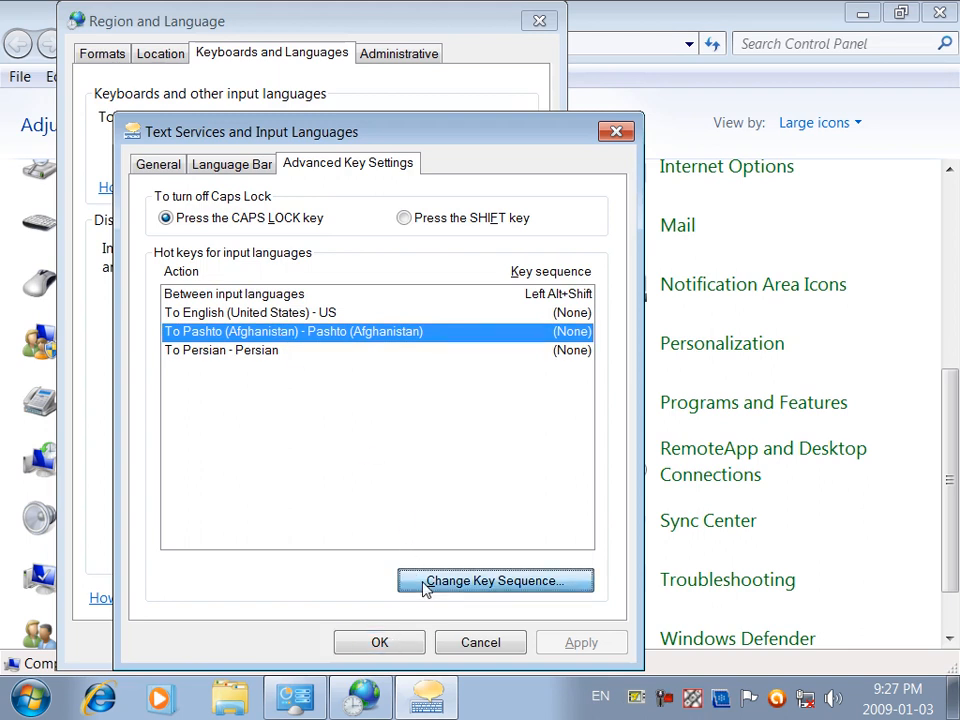
click(259, 408)
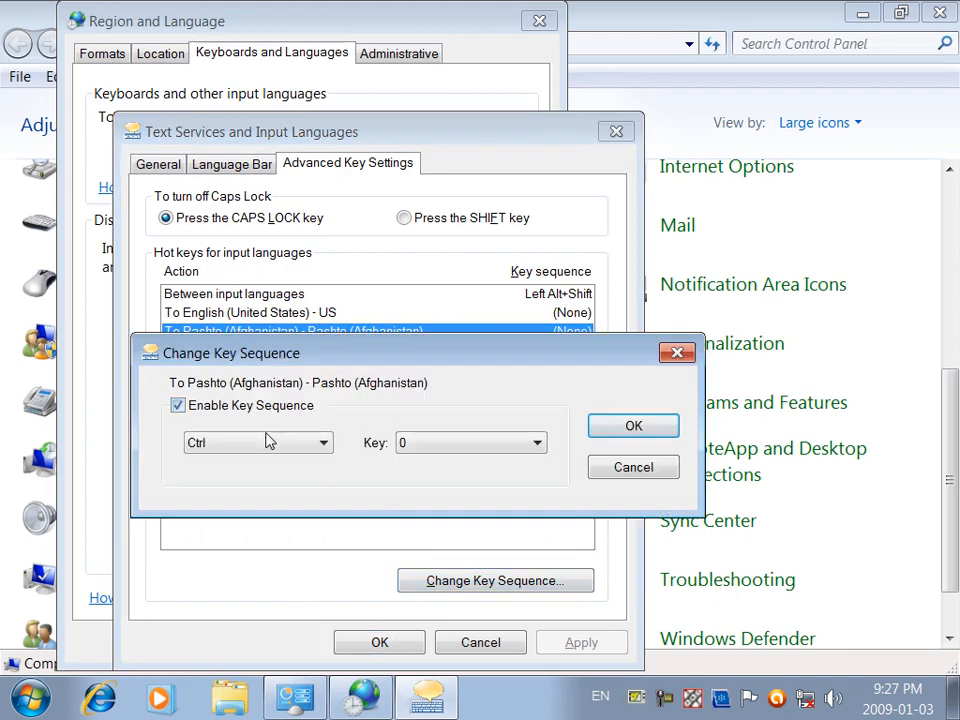
click(408, 446)
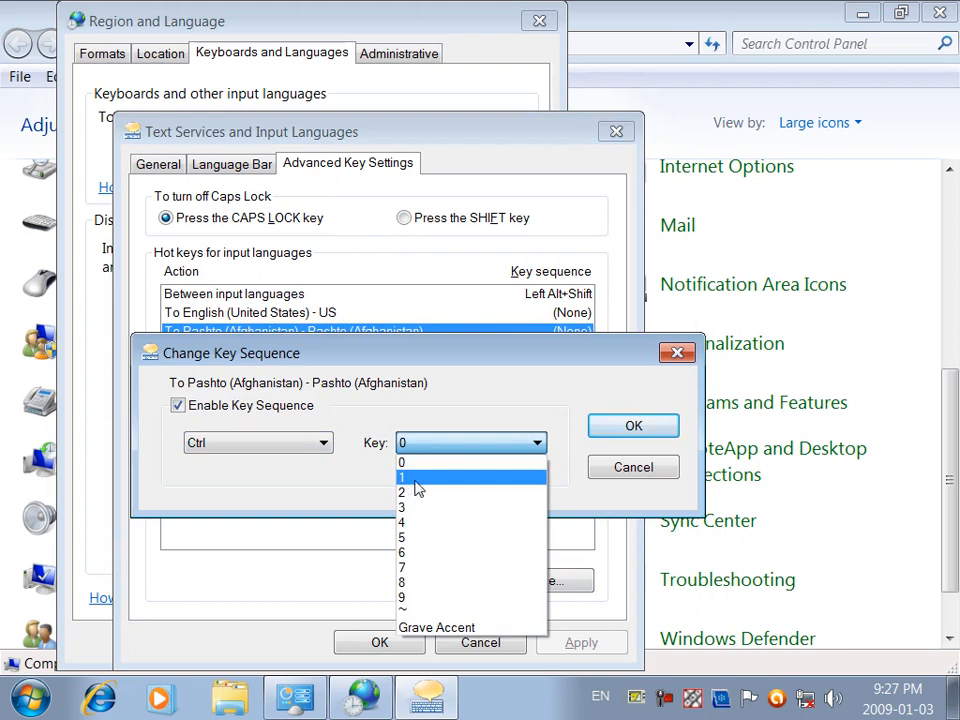
click(416, 480)
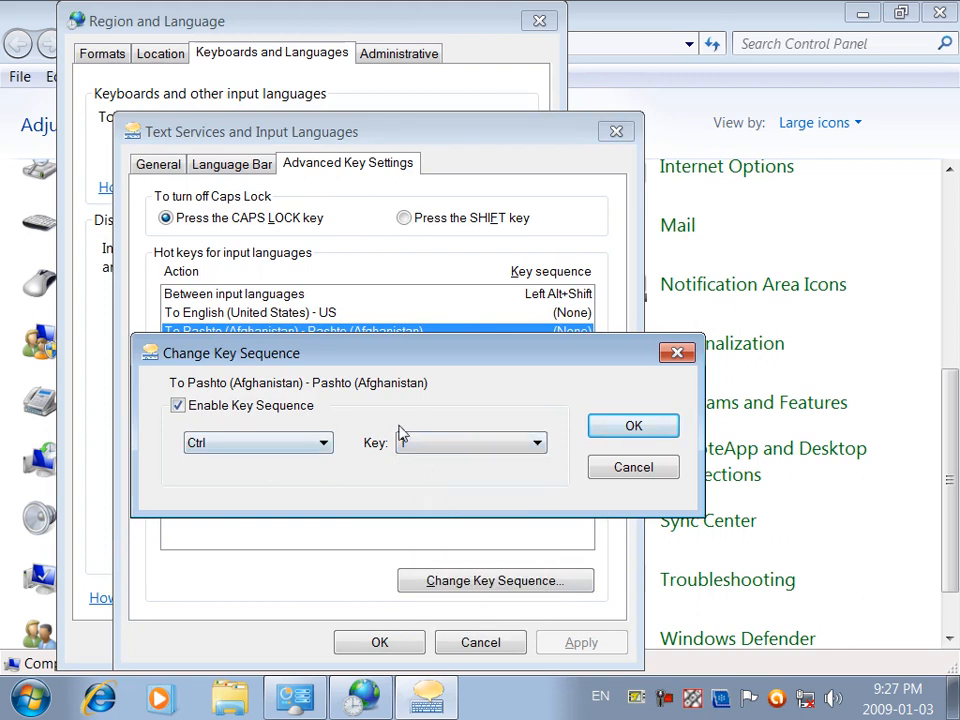
click(633, 427)
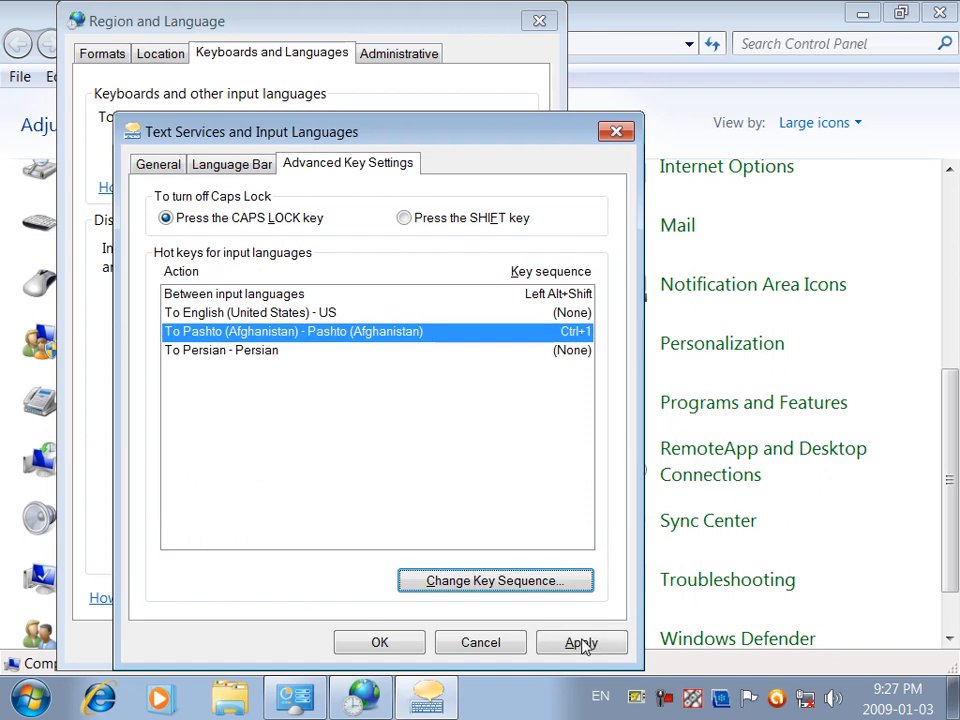
click(581, 642)
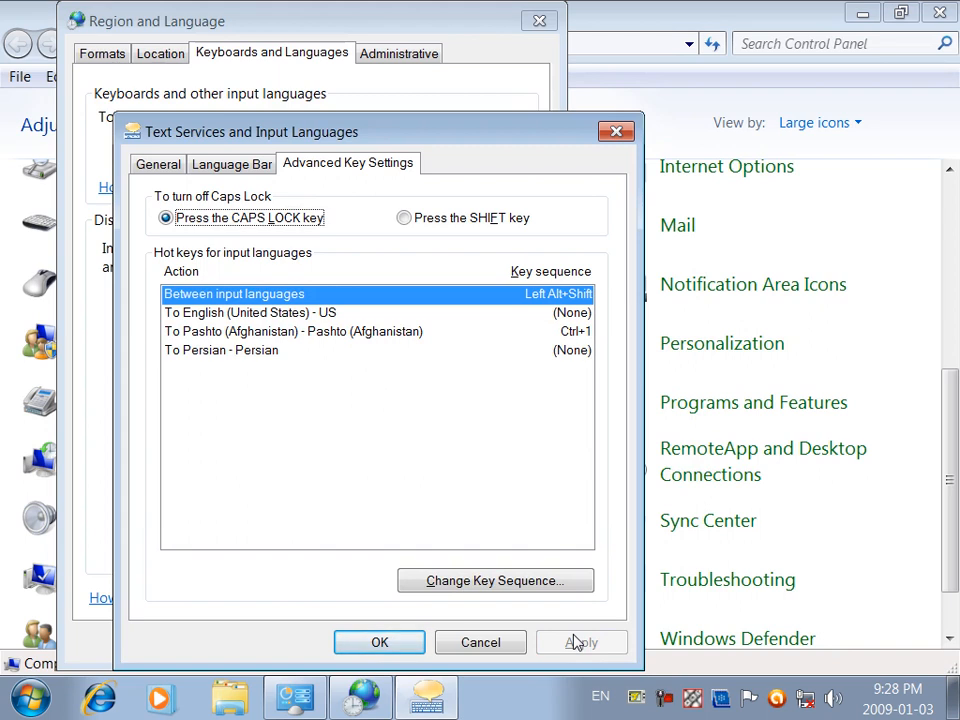
- Test the Ctrl+1 hot key by switching to Pashto in the Start menu search field and entering sample text
click(547, 336)
key(super)
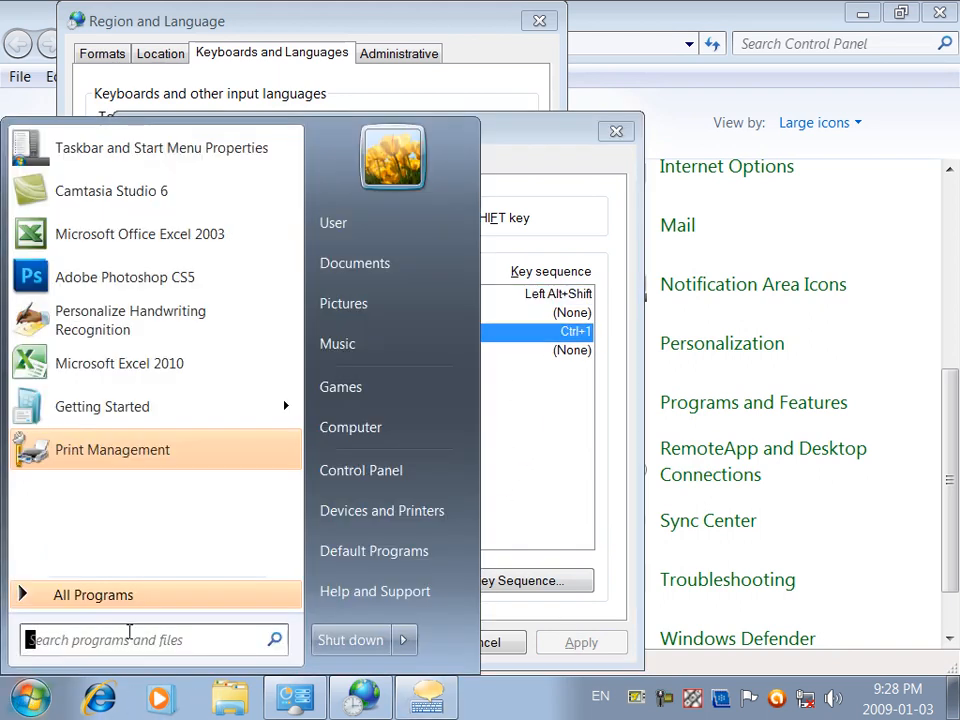
click(225, 634)
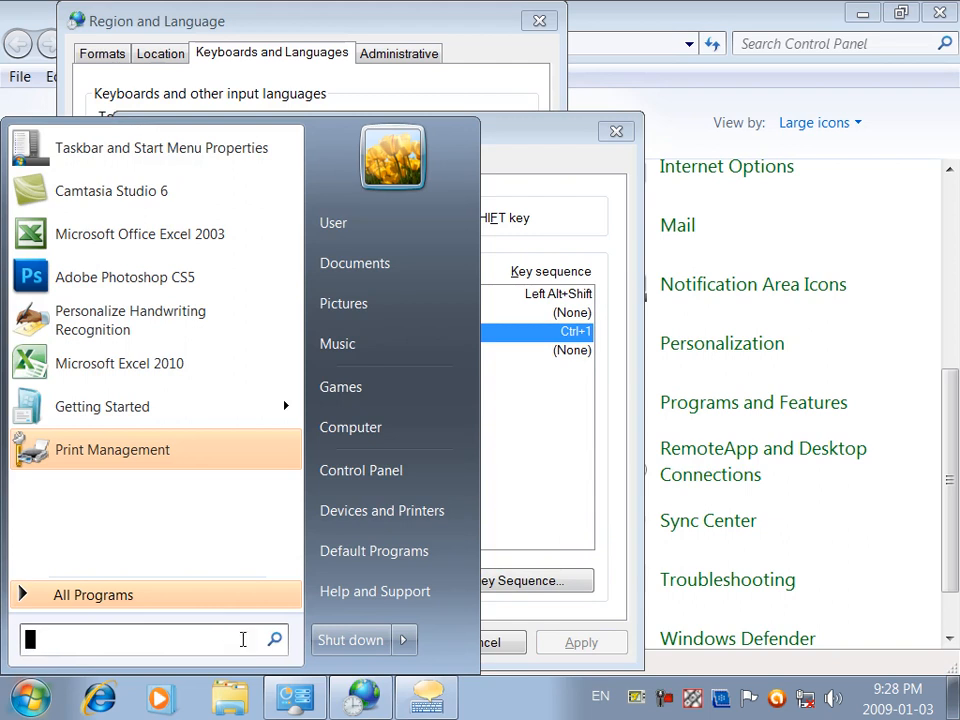
key(ctrl+1)
text(شسیشسی)
key(Escape)
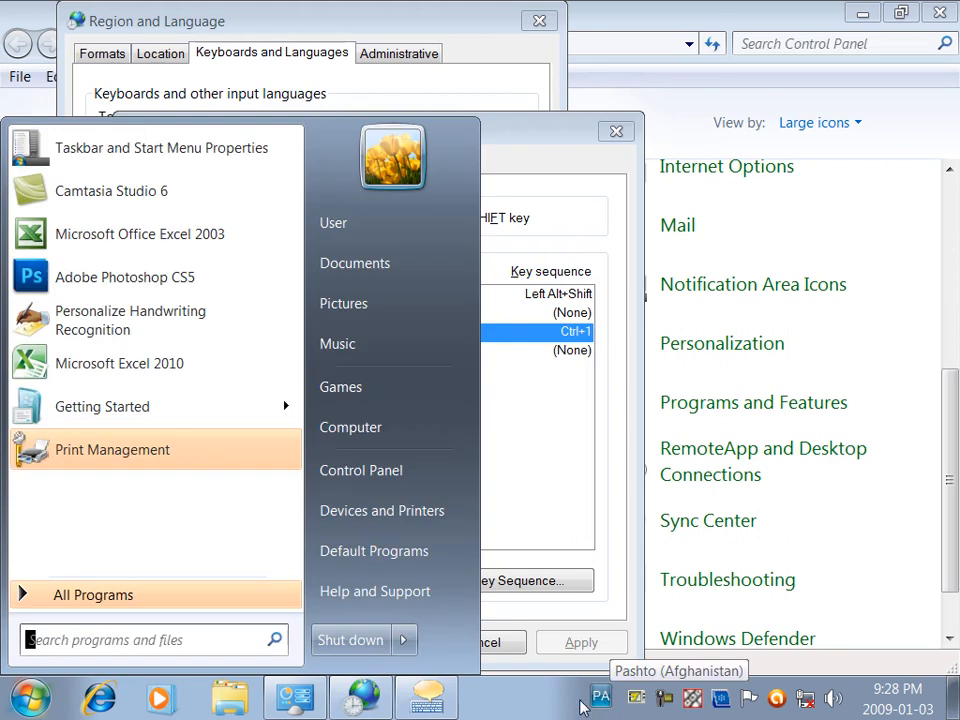
click(567, 367)
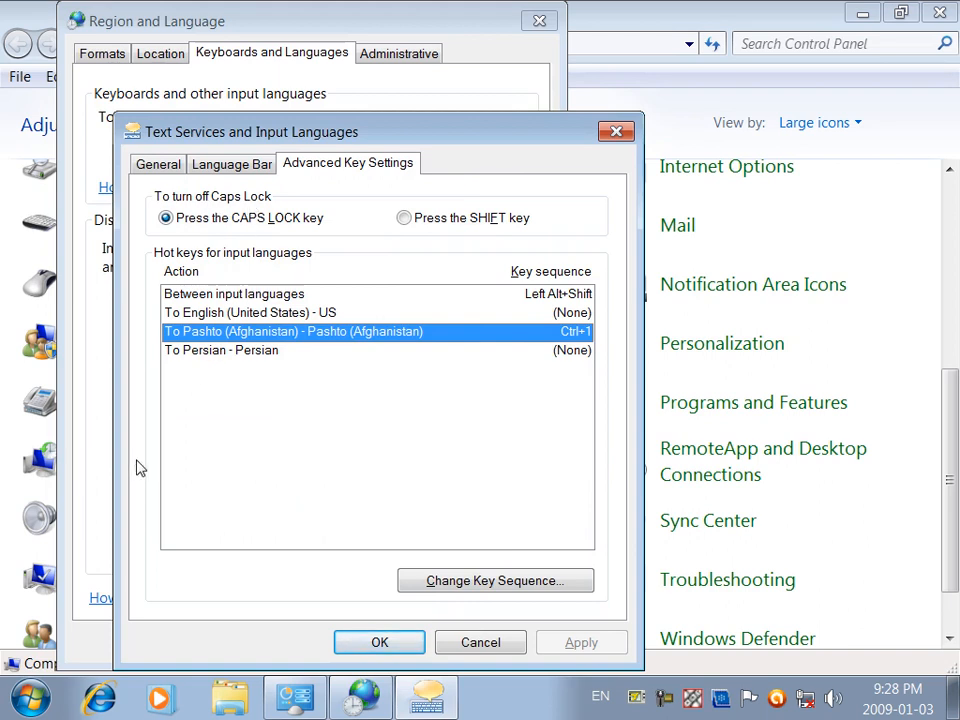
- Test the current Caps Lock behaviour by entering lowercase and uppercase sample text in the Run dialog
key(super+r)
text(sdafsadf)
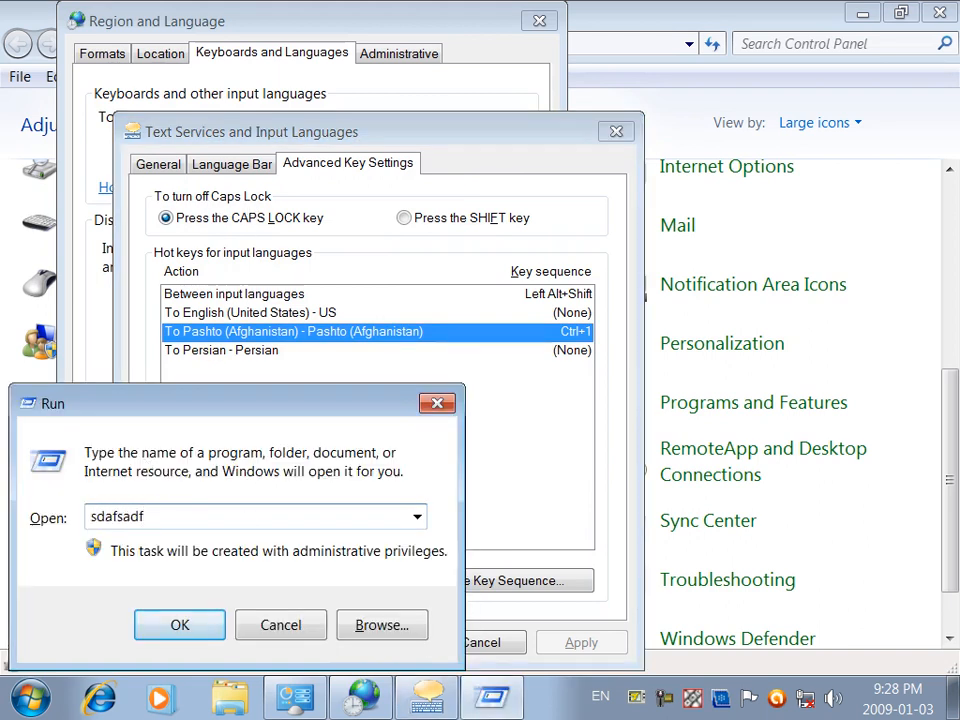
text(DFSFGDSFsdfgdsfgdfsg)
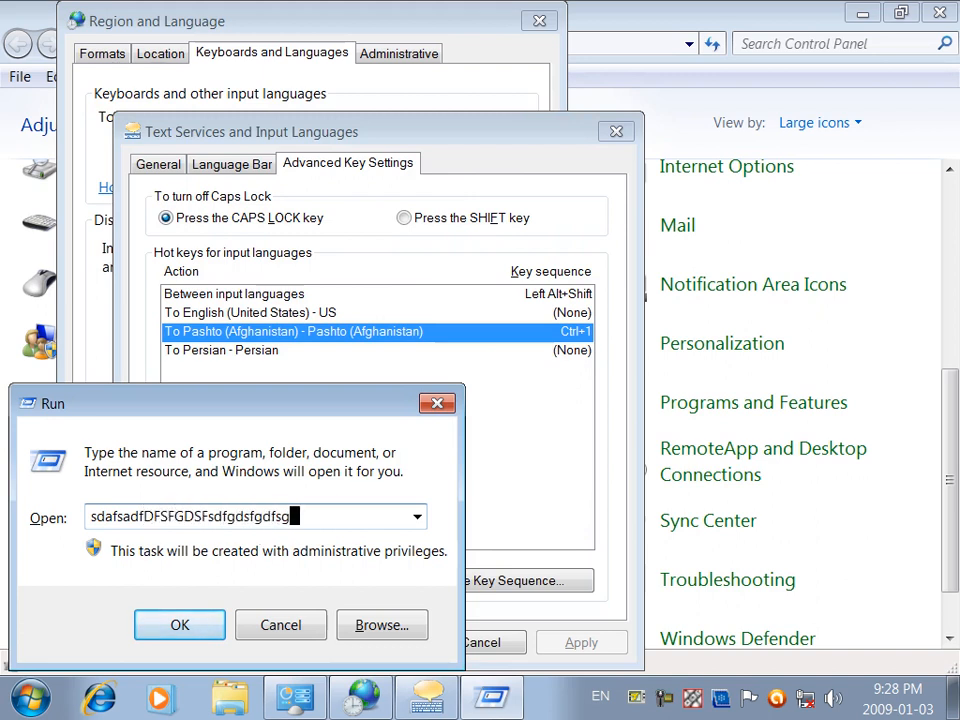
- Make the SHIFT key turn off Caps Lock, apply it, and test it with mixed-case sample text in the Run dialog
click(428, 221)
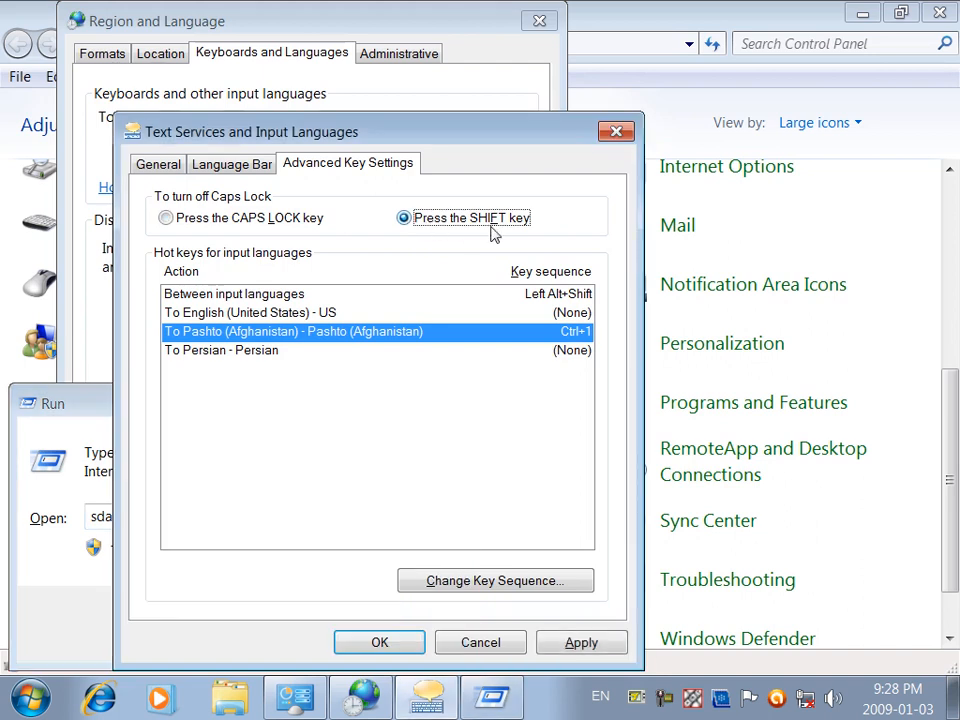
click(581, 642)
key(super)
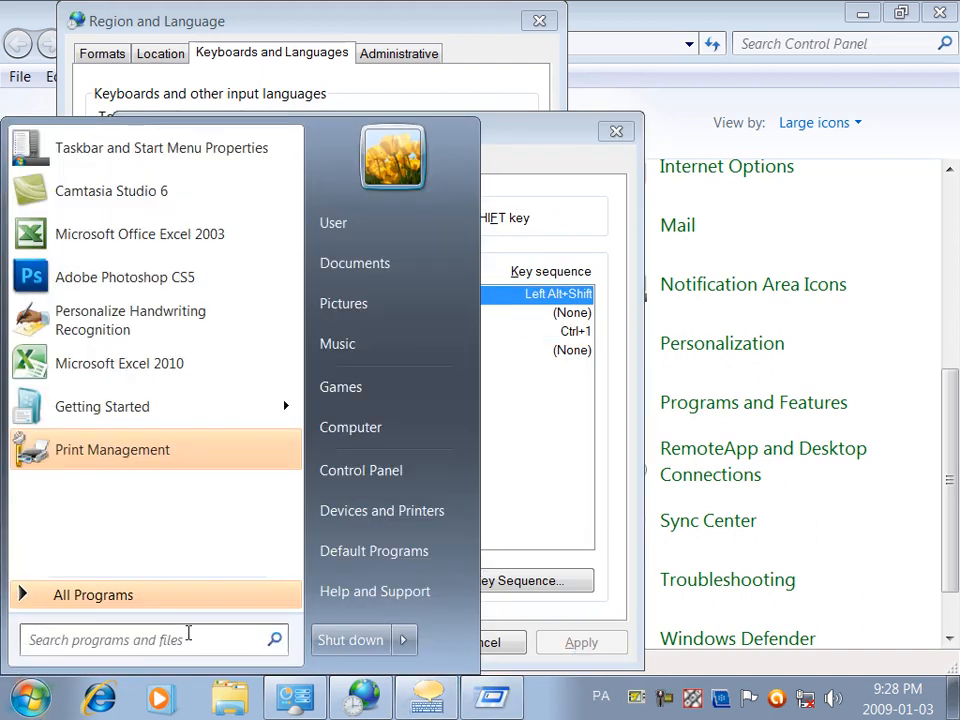
key(super+r)
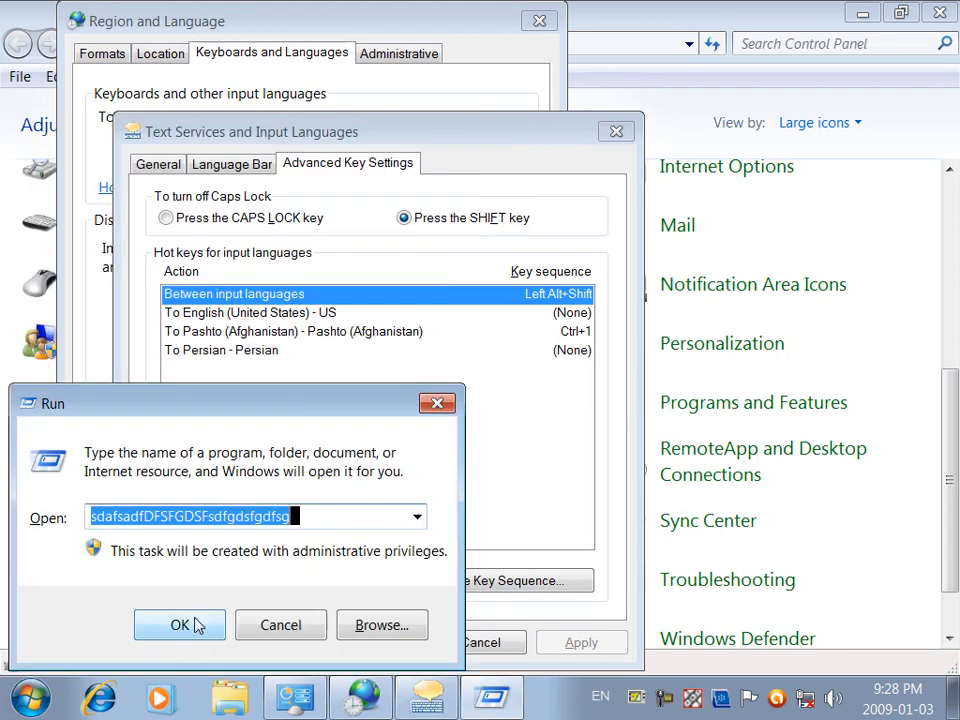
text(sdfsadfsadfas)
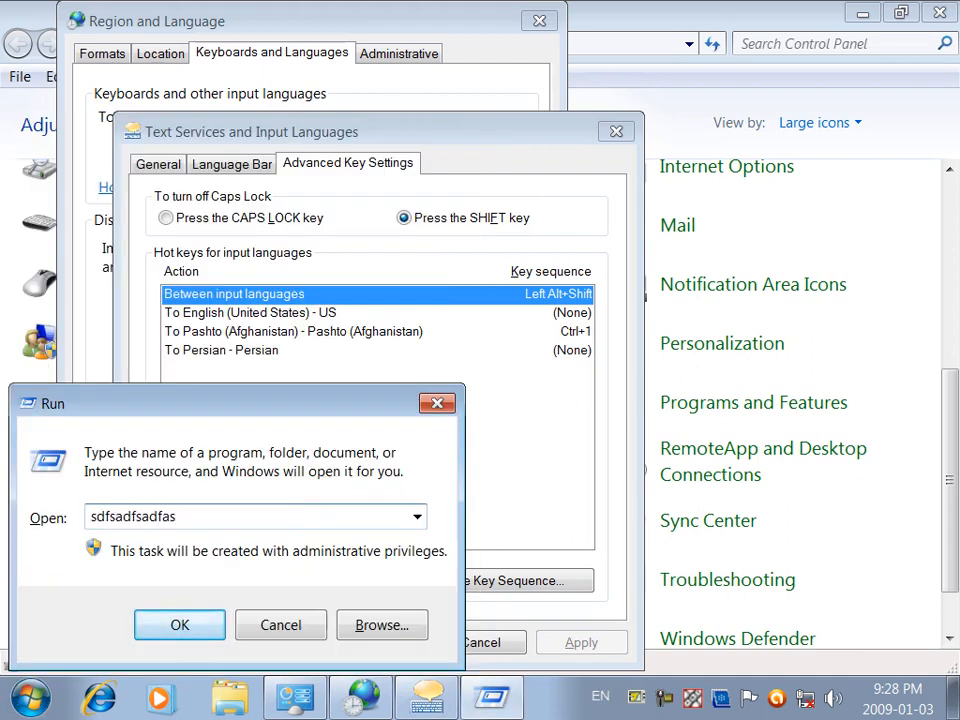
text(SDFGDFSGDSFGDSGDFSGDSDFSGSD)
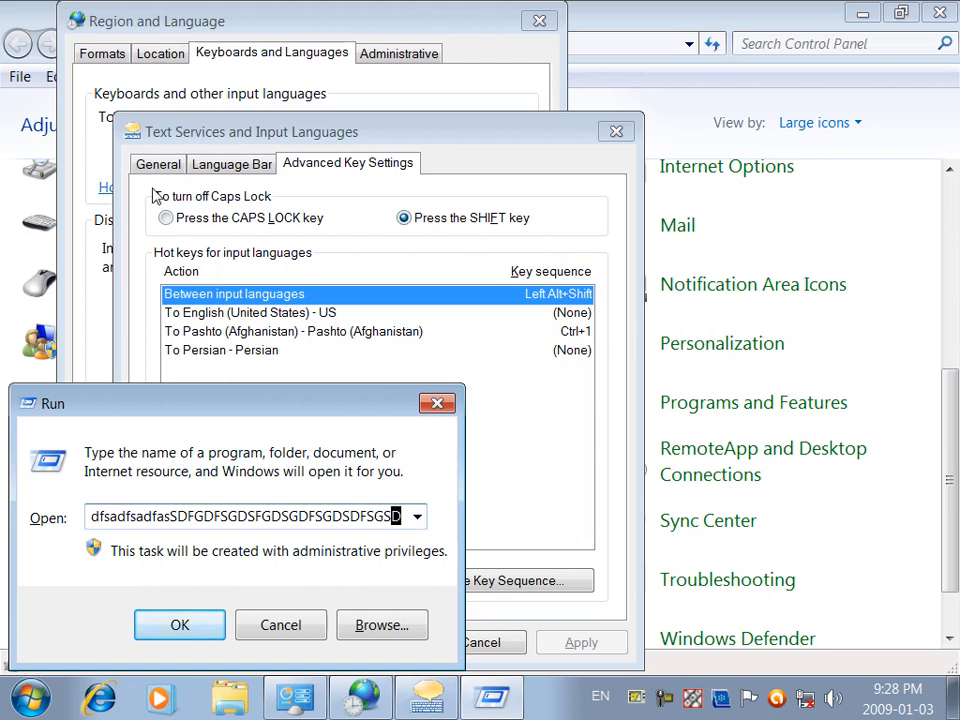
text(dfgdsfdsf)
key(Escape)
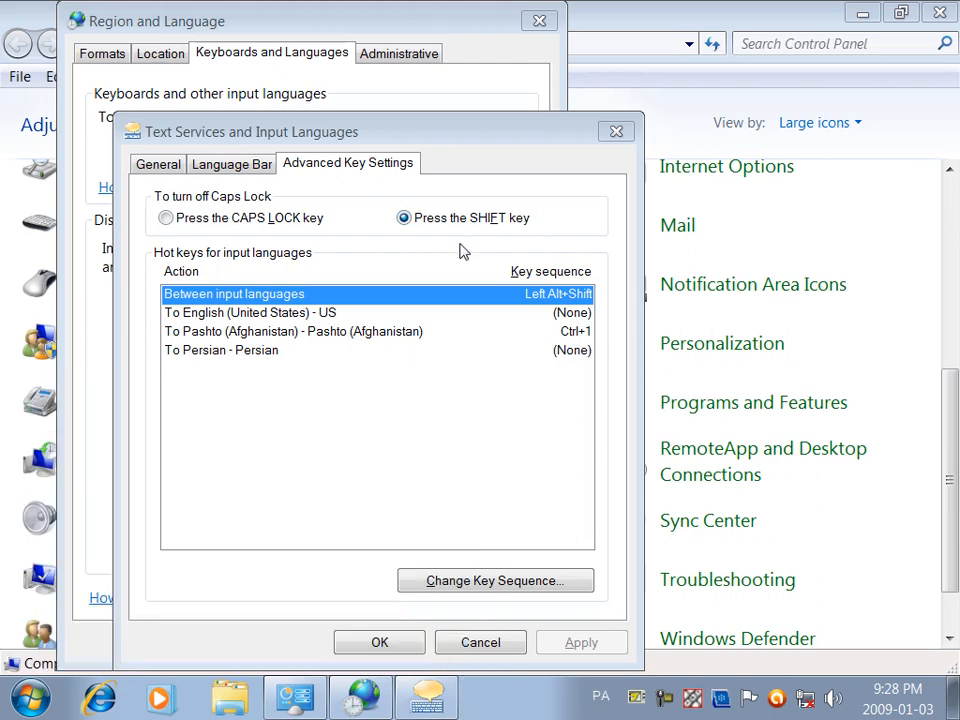
- Return to the general input language settings and confirm the Text Services and Input Languages dialog
click(255, 168)
click(172, 167)
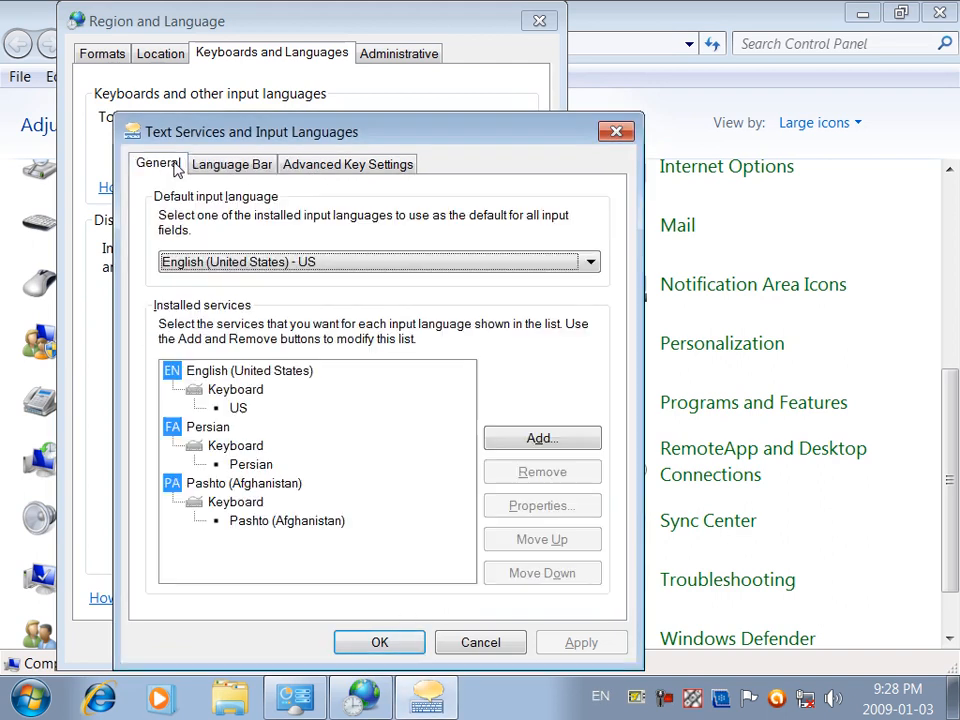
click(379, 640)
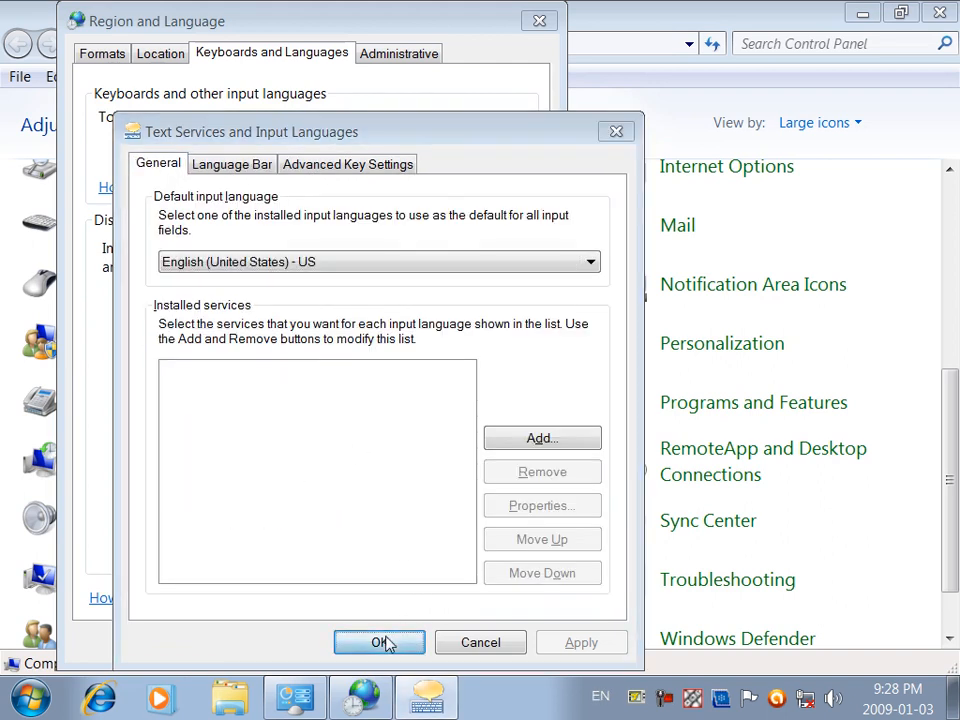
- View the administrative settings for the welcome screen and new user accounts, and close them without copying anything
click(383, 60)
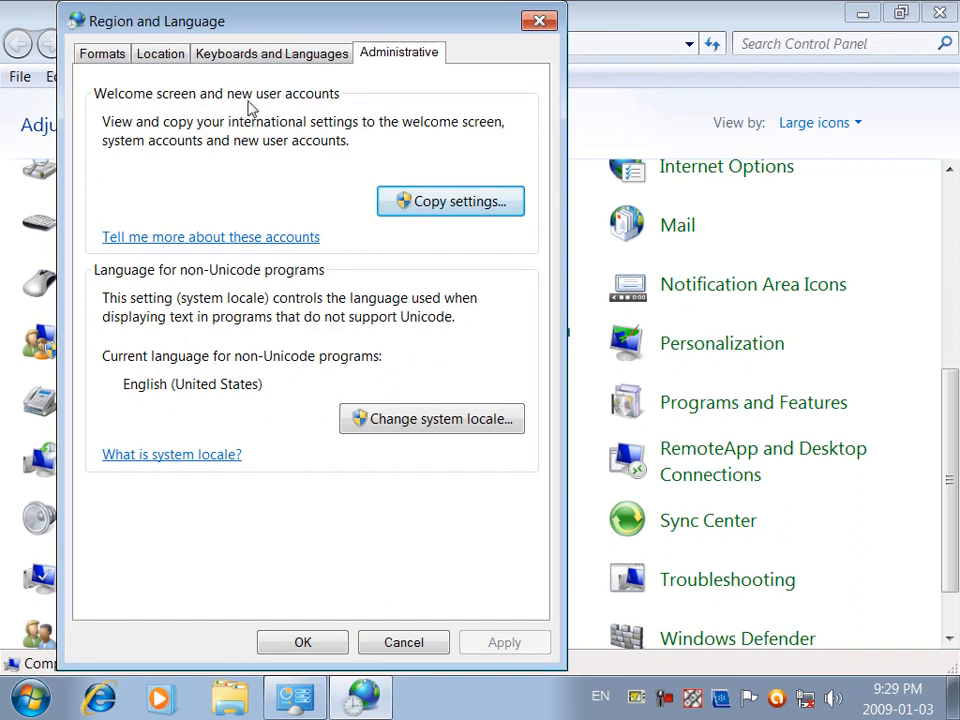
click(422, 203)
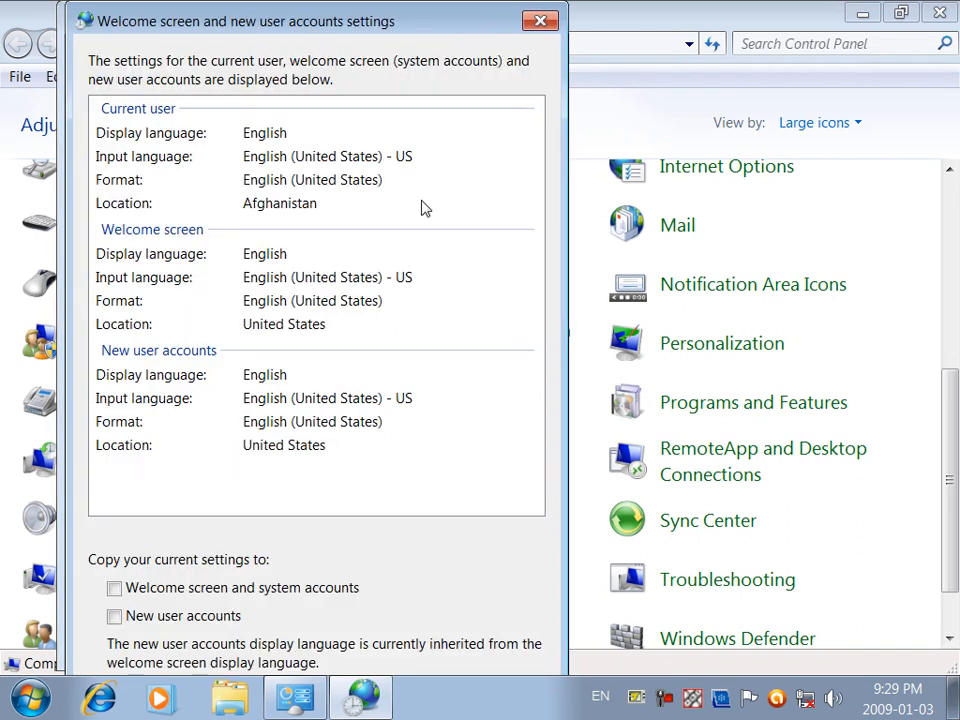
drag(329, 32, 355, 24)
key(Escape)
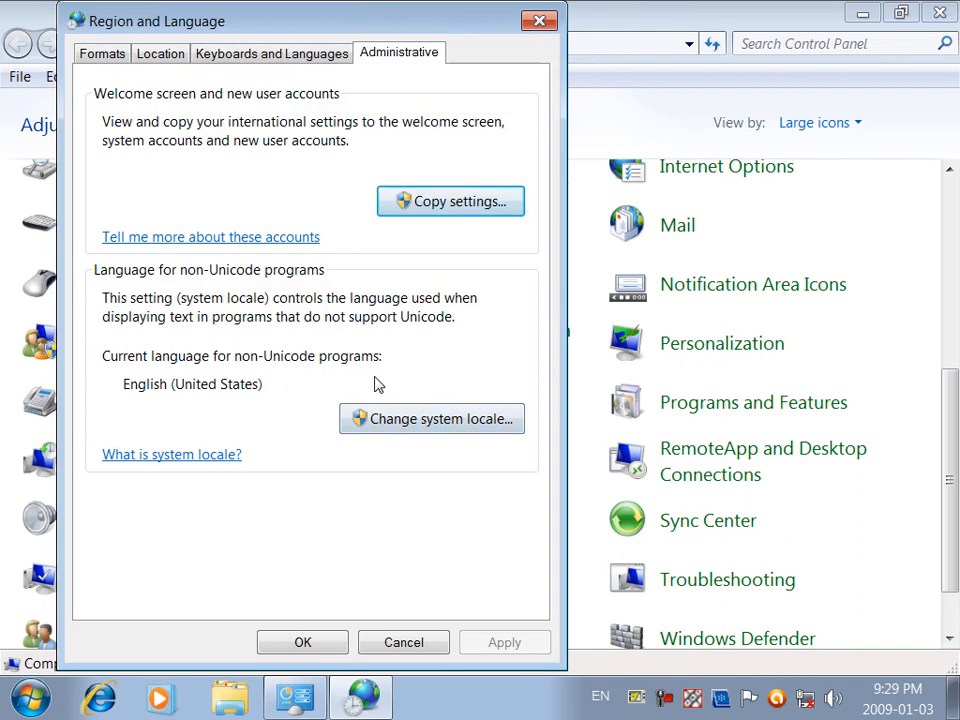
- Choose English (United States) as the system locale for non-Unicode programs and confirm the Region and Language settings
click(440, 421)
click(270, 199)
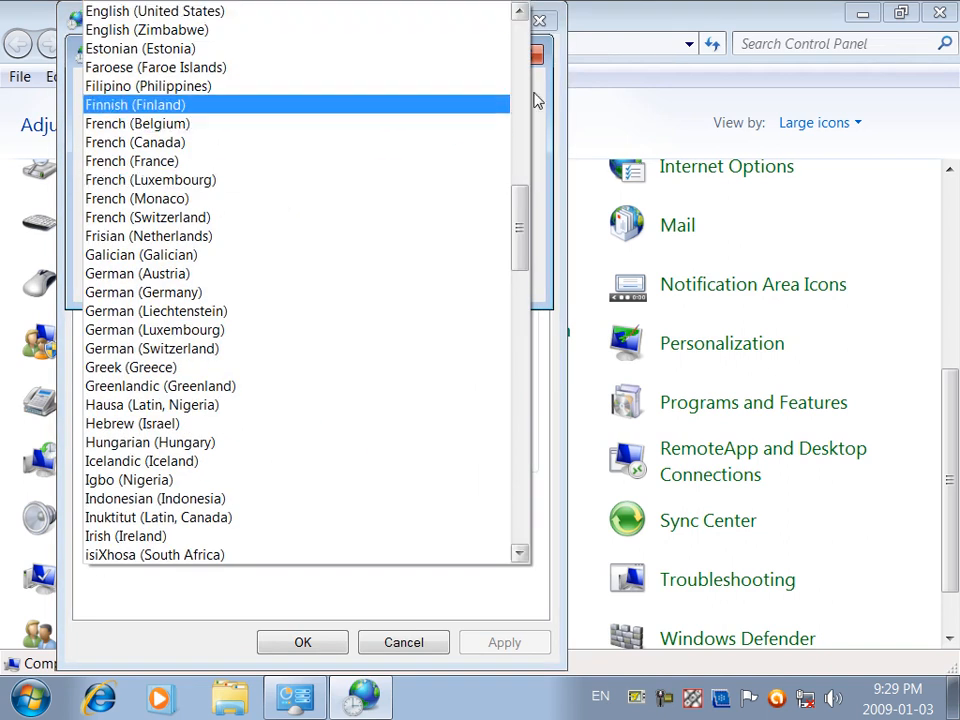
click(315, 13)
click(378, 270)
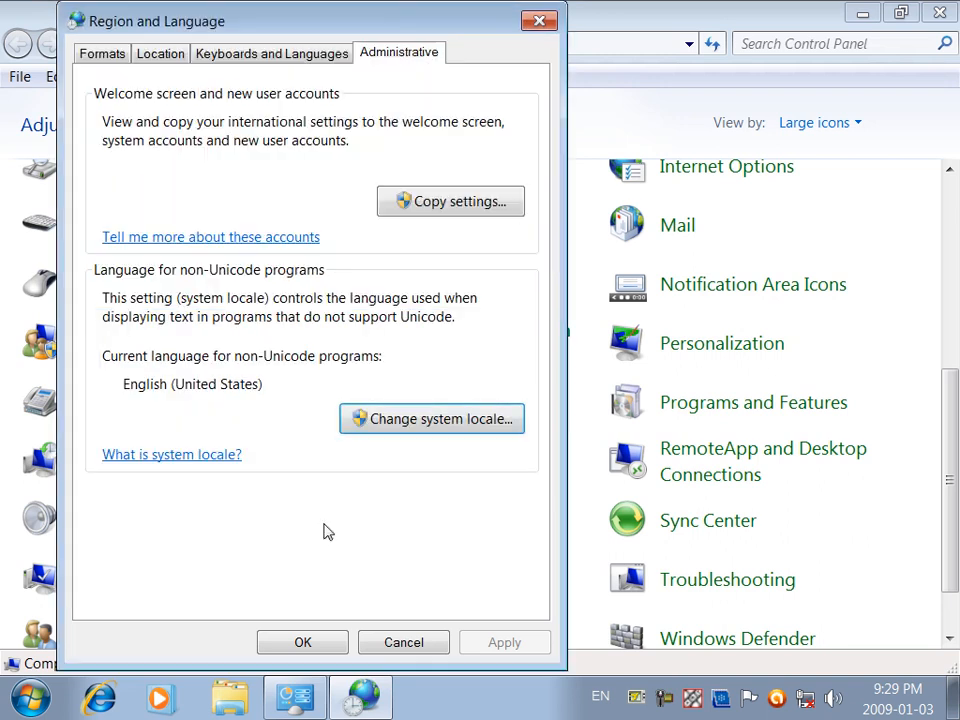
click(288, 643)
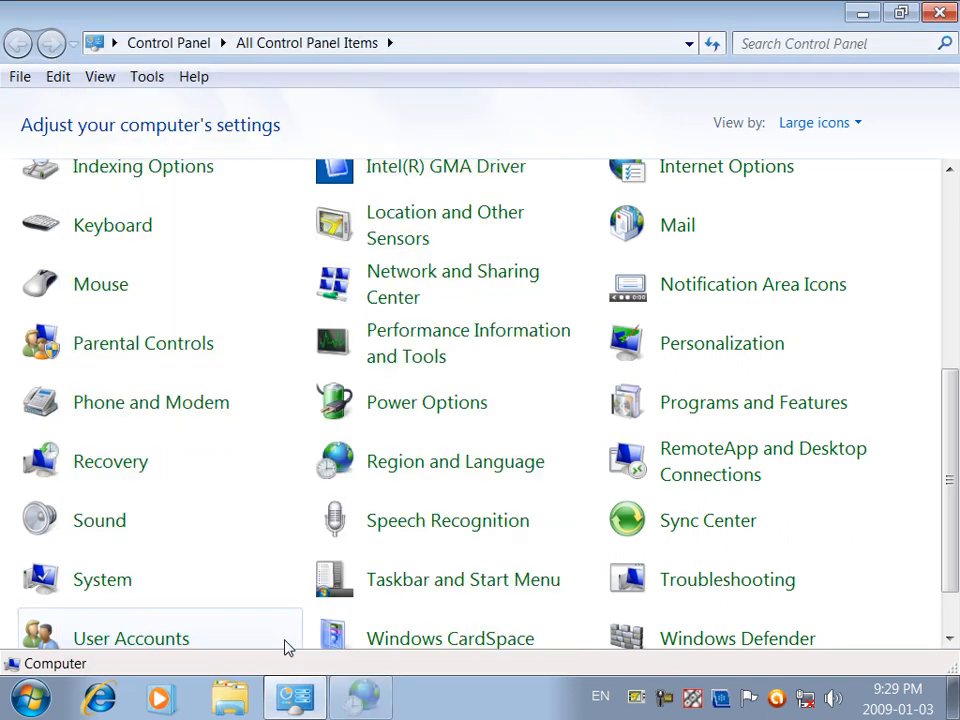
- Start Speech Recognition from Control Panel, minimize the window, and turn on listening from the desktop
drag(955, 415, 950, 450)
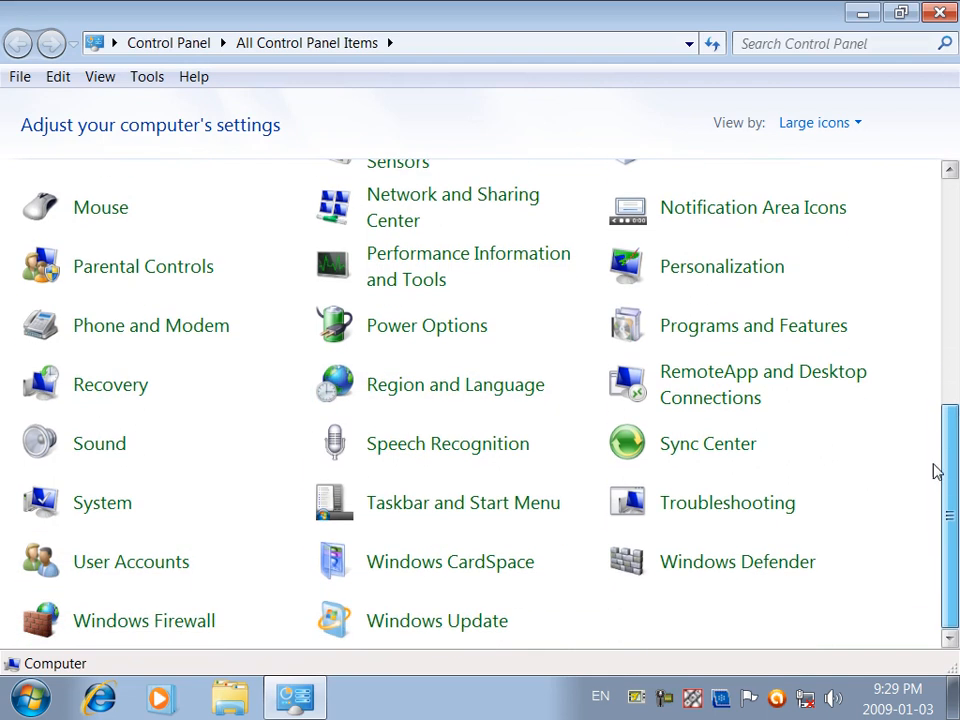
click(474, 453)
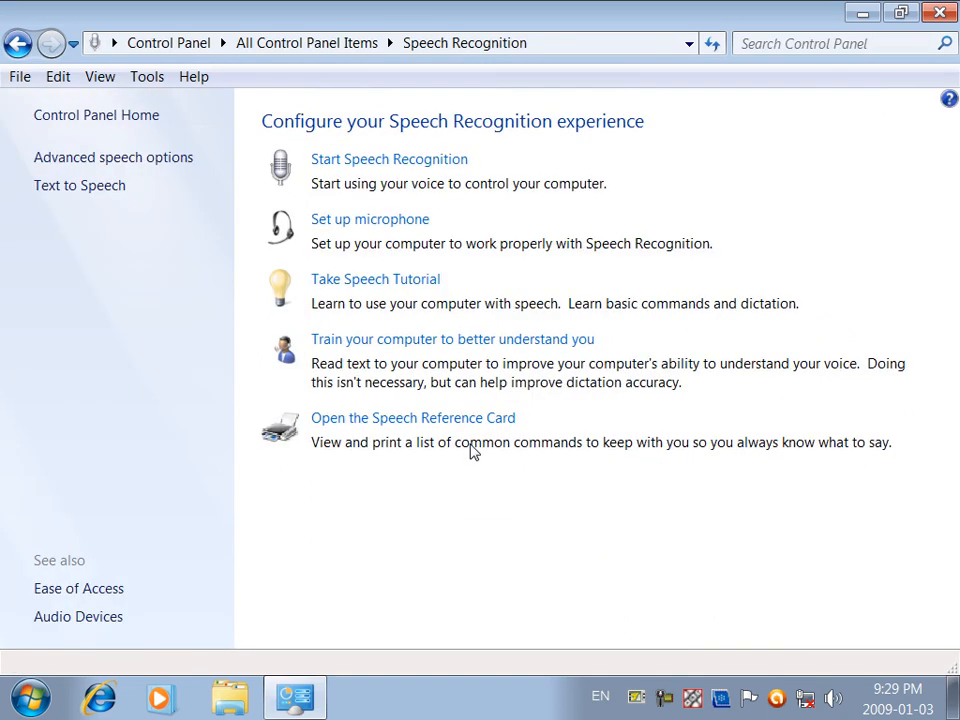
click(375, 163)
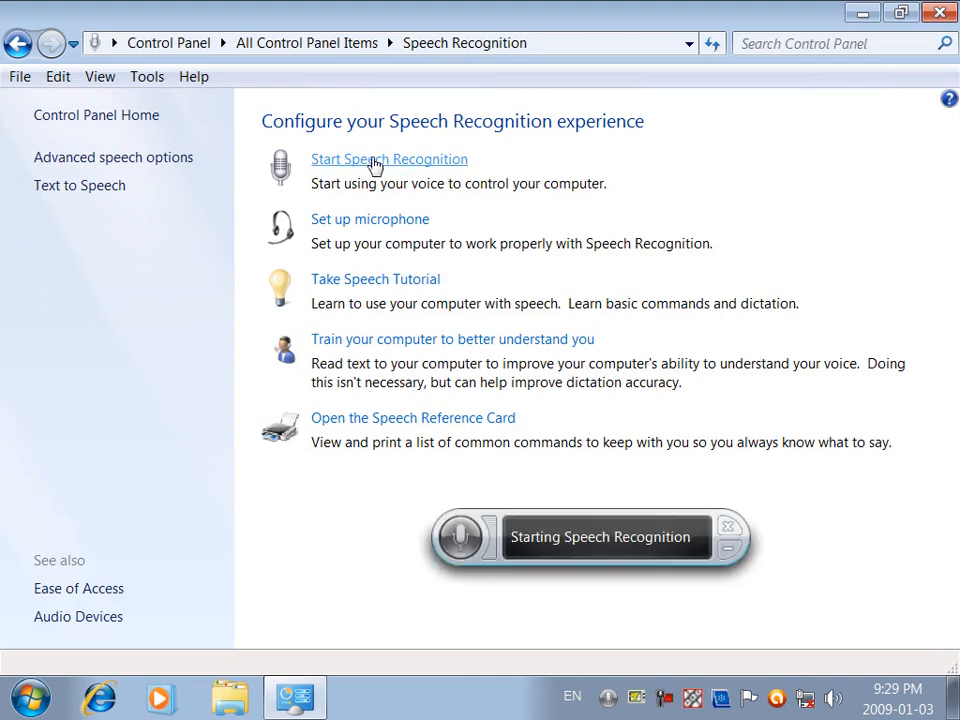
click(862, 14)
key(alt+shift)
click(468, 541)
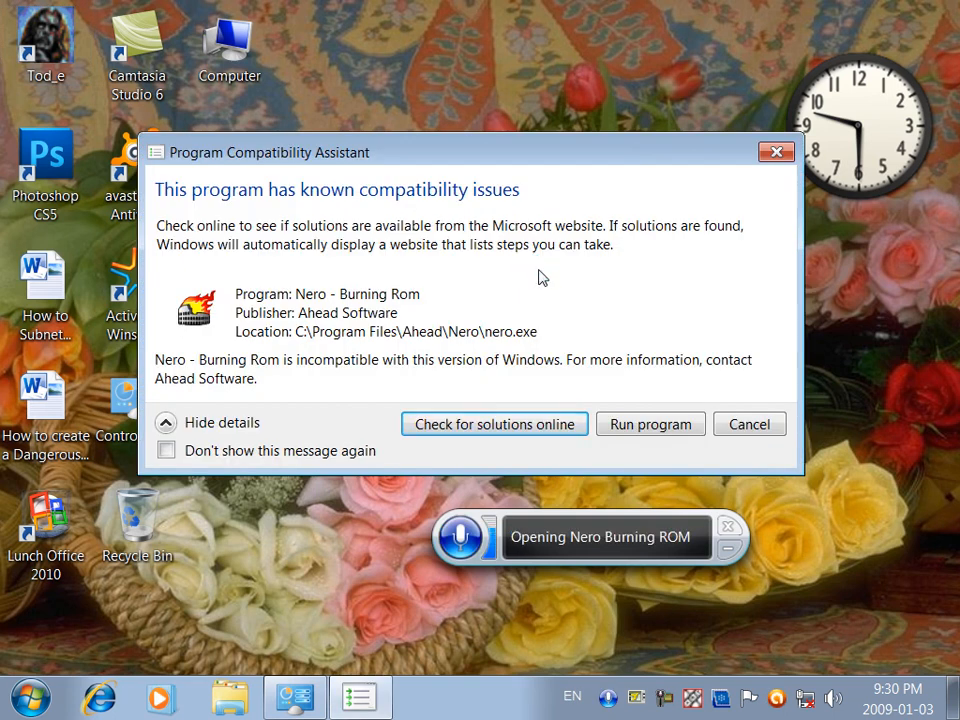
- Cancel the Nero compatibility dialog and close the voice-opened Handwriting Personalization and Computer windows
click(740, 424)
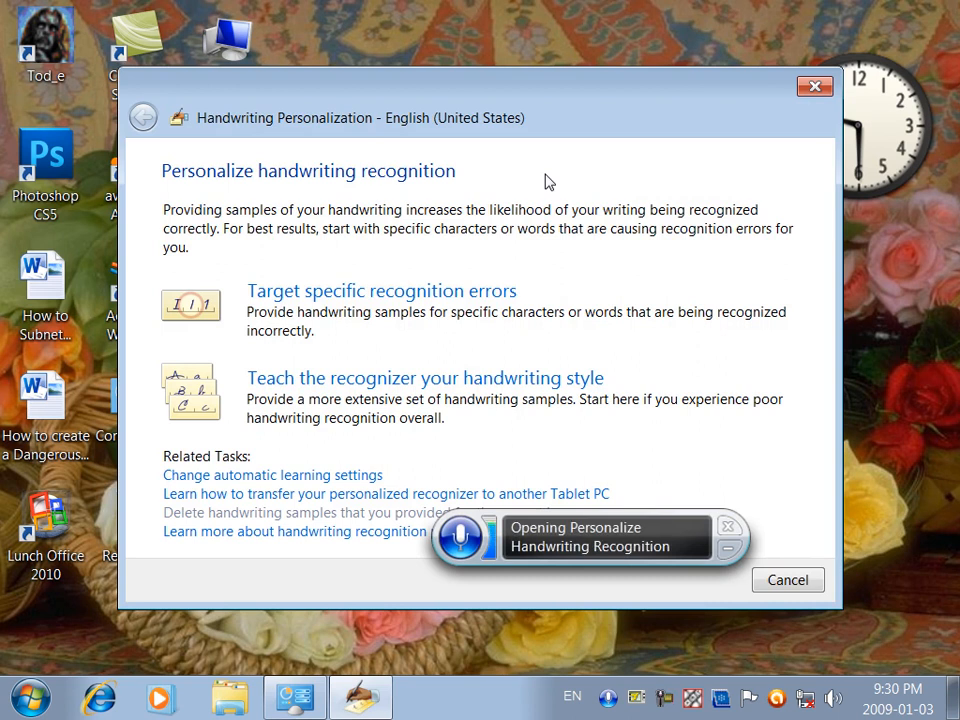
click(812, 86)
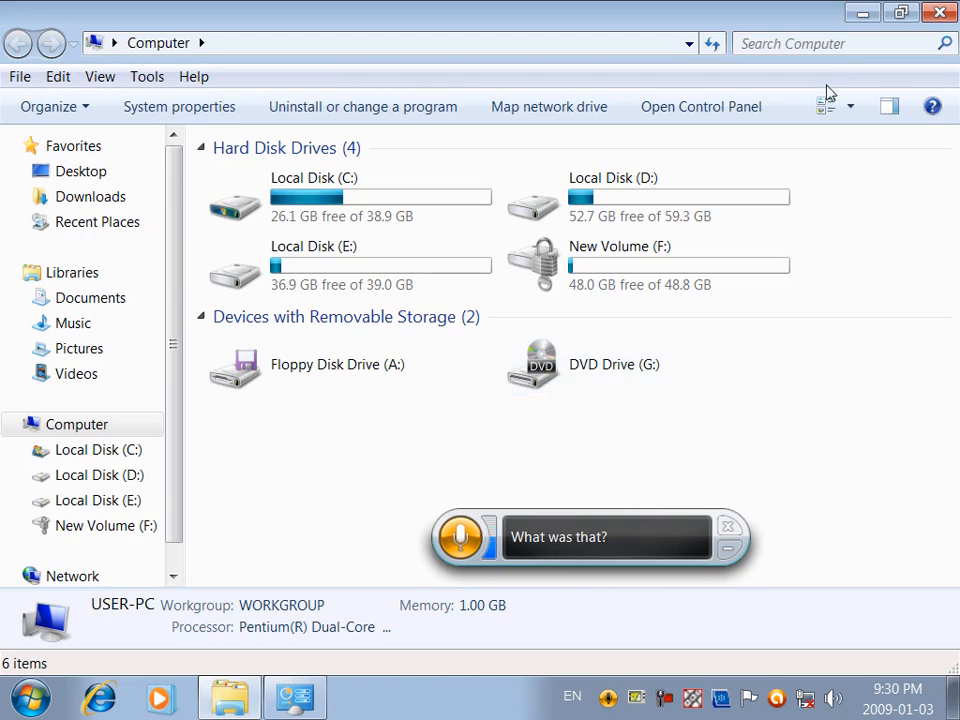
click(940, 12)
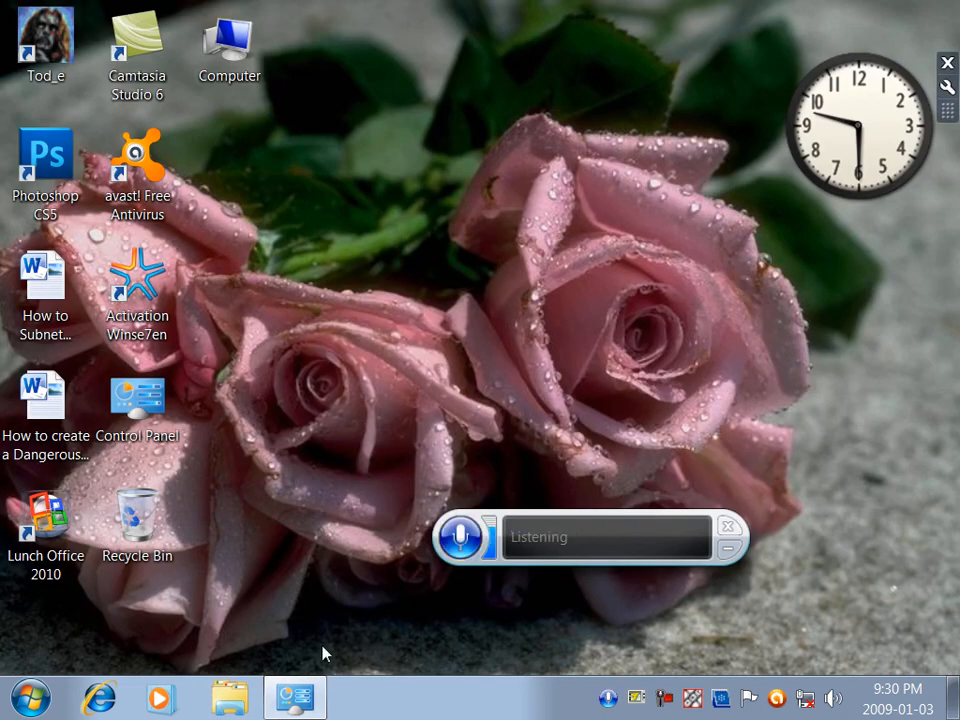
- Close the Speech Recognition listening bar and complete the microphone setup with Headset Microphone as the type
click(303, 696)
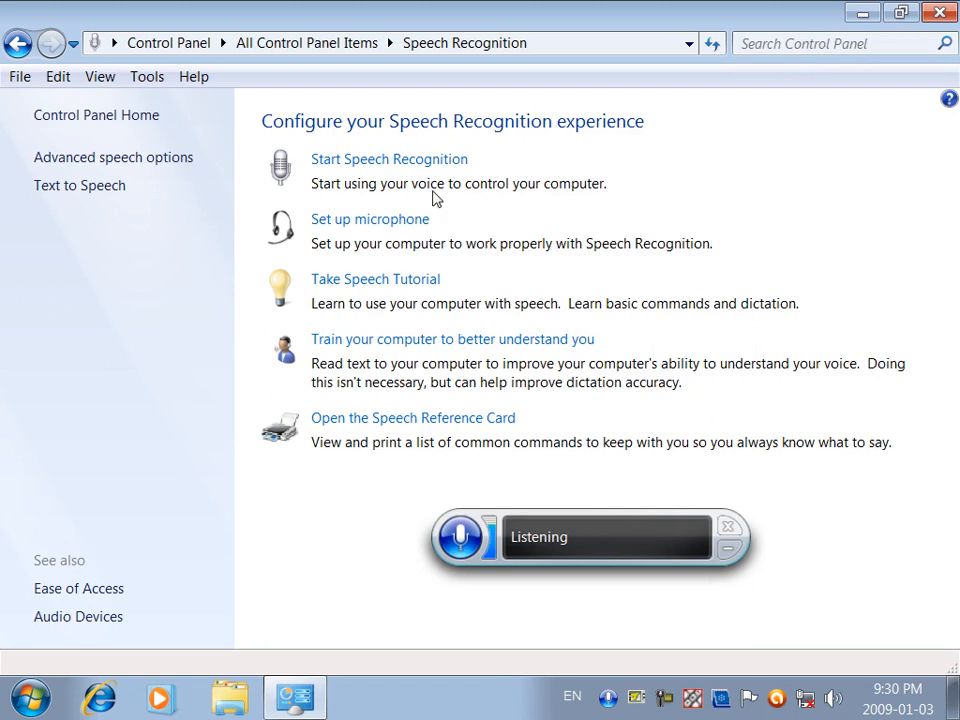
click(728, 527)
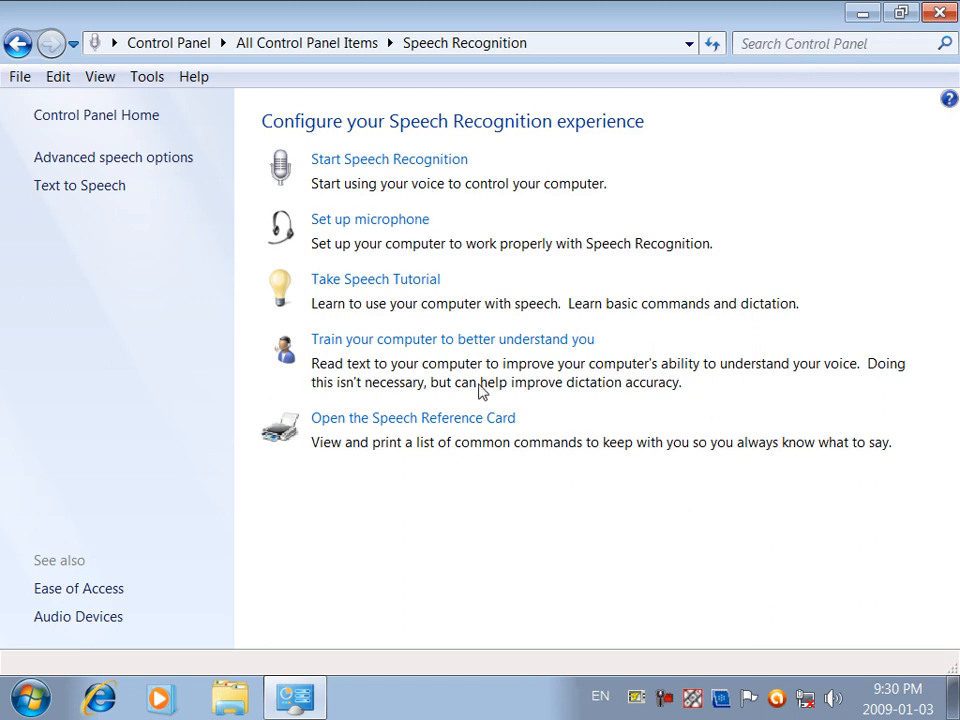
click(364, 225)
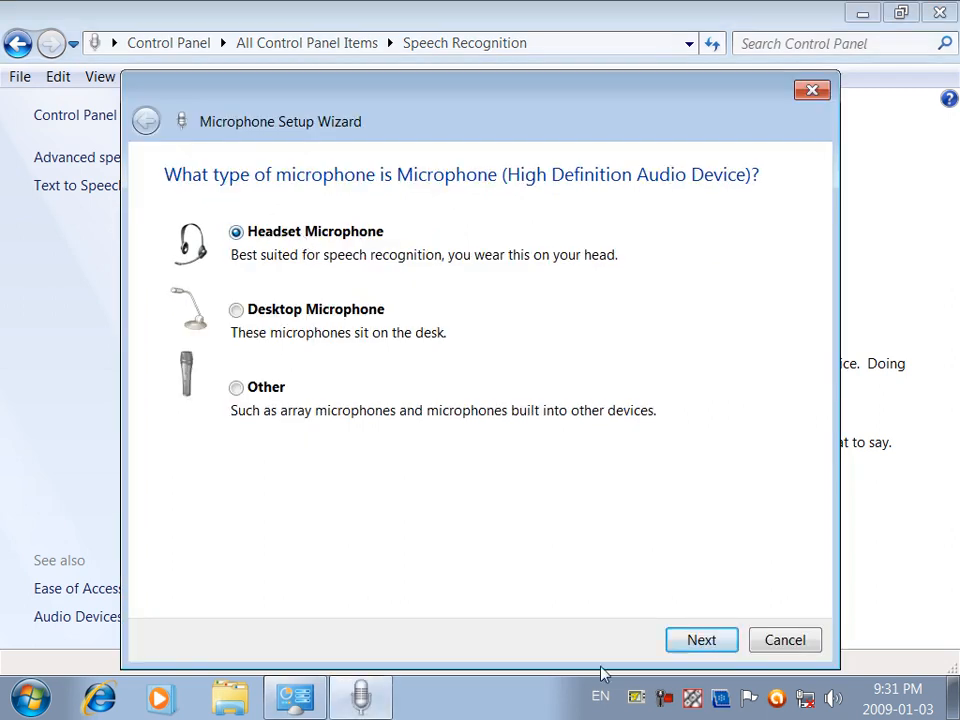
click(674, 644)
click(676, 642)
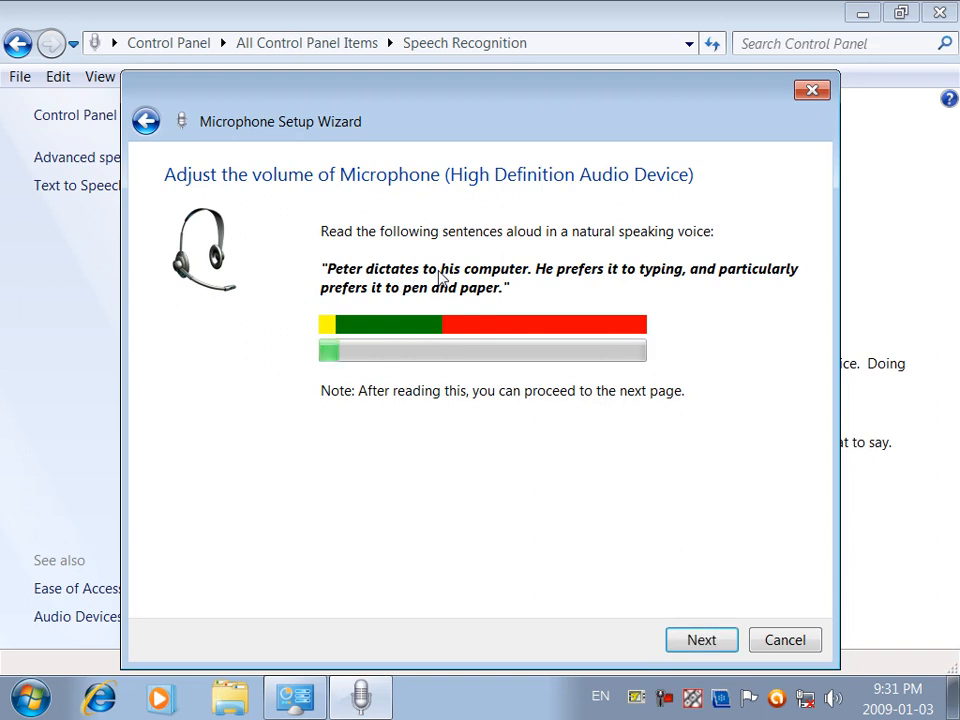
click(703, 640)
click(703, 640)
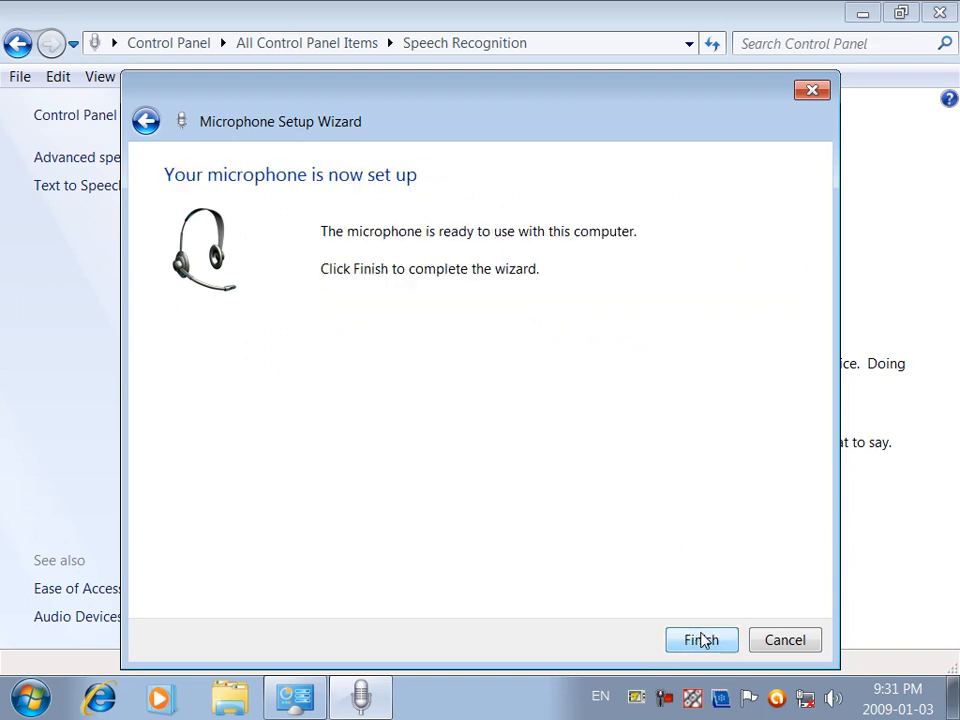
click(701, 640)
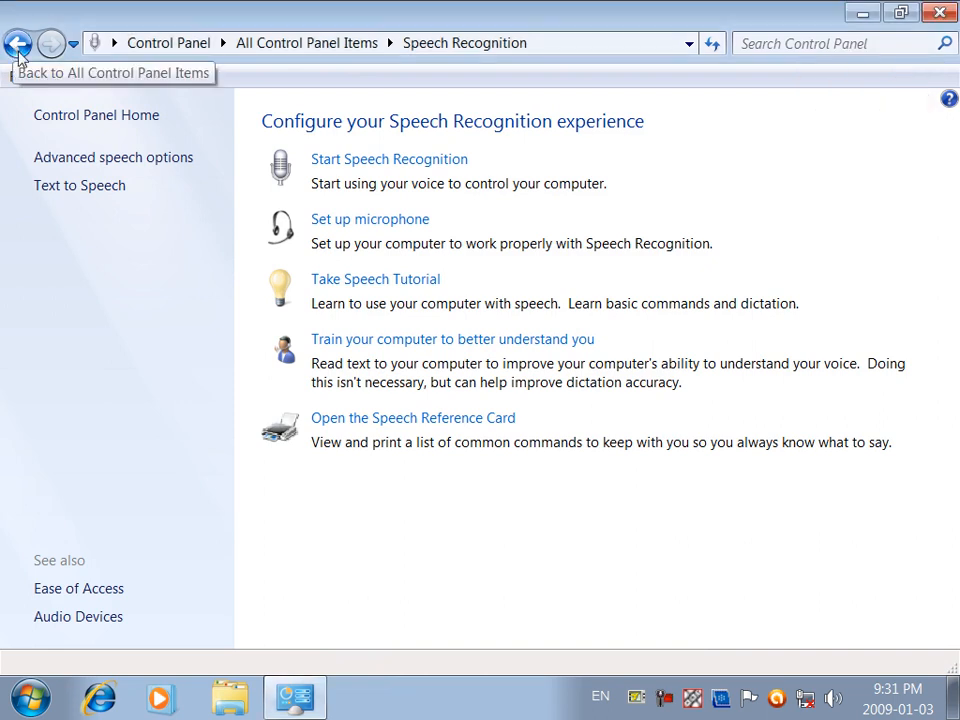
- Return to all Control Panel items, view the Sound playback devices, and cancel without changing anything
key(alt)
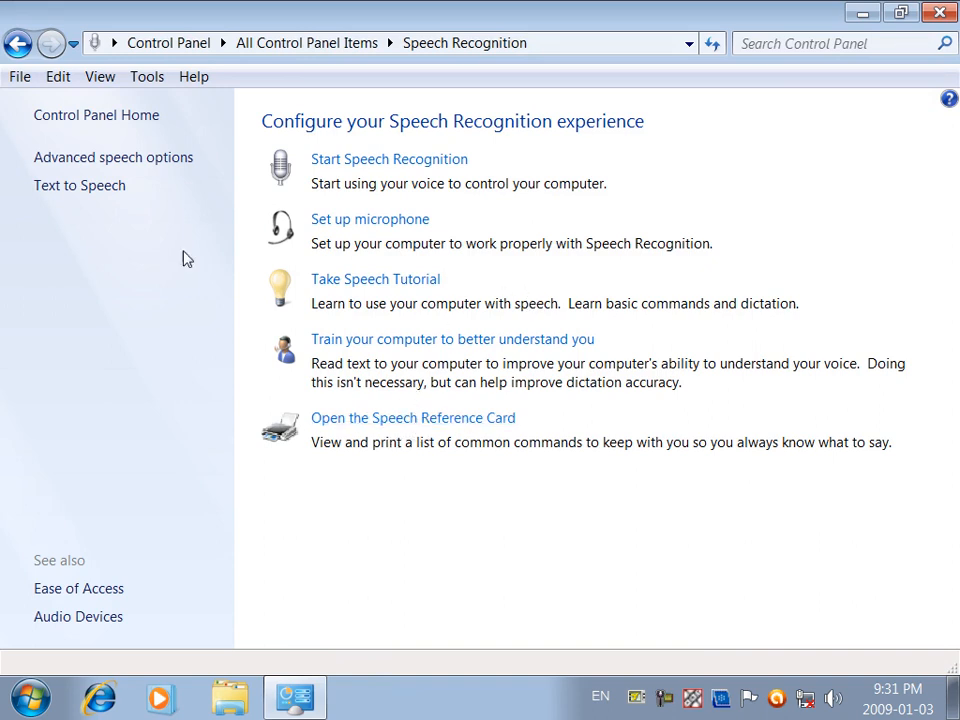
click(20, 43)
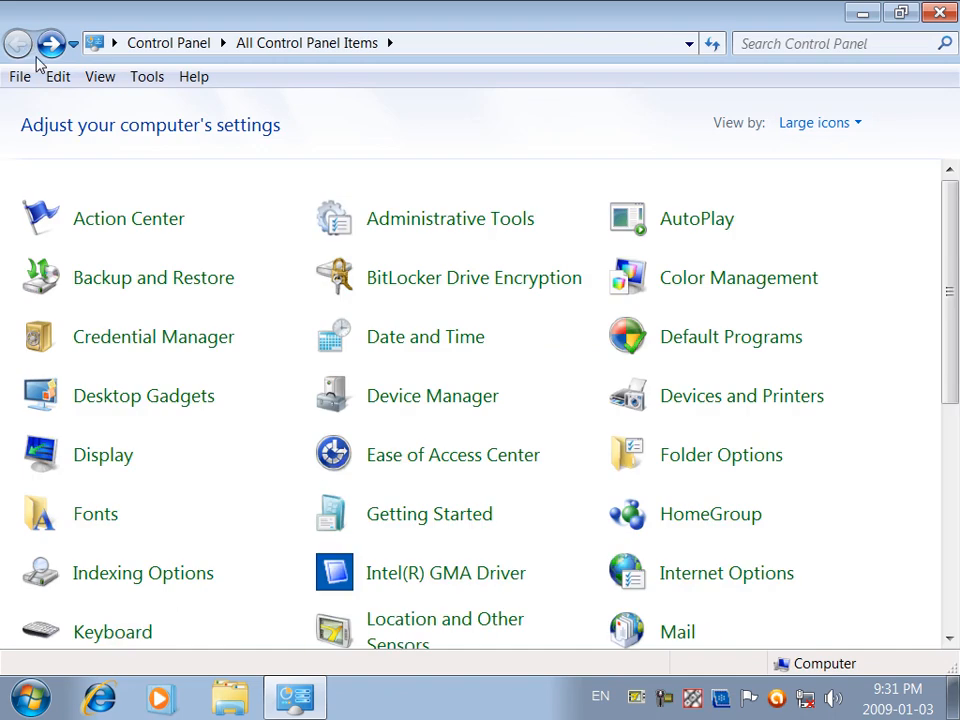
scroll(950, 480, down, 8)
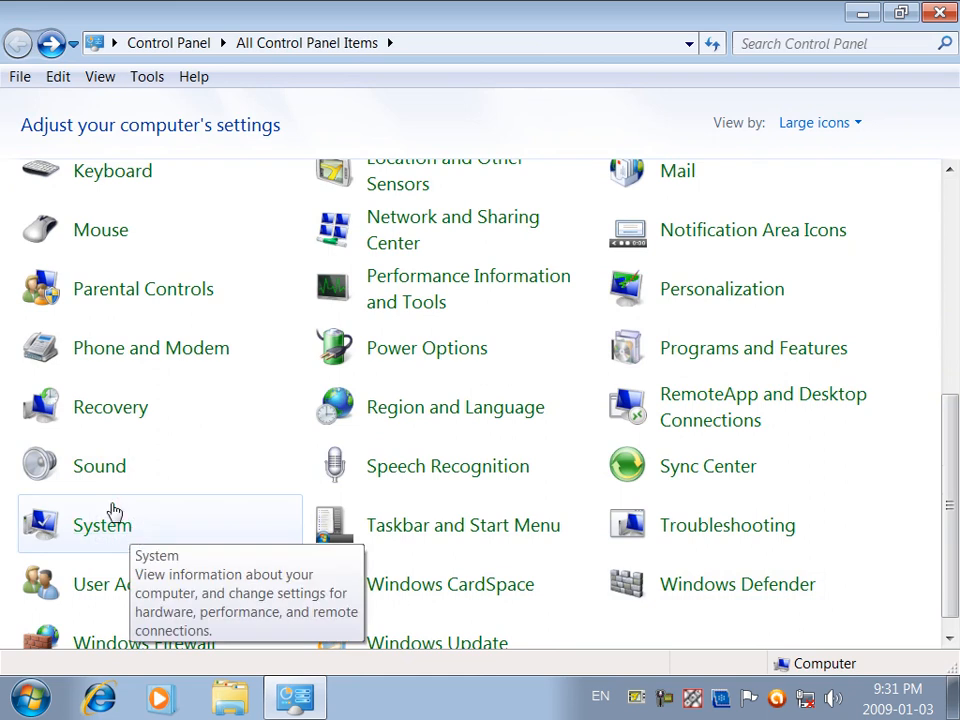
click(88, 467)
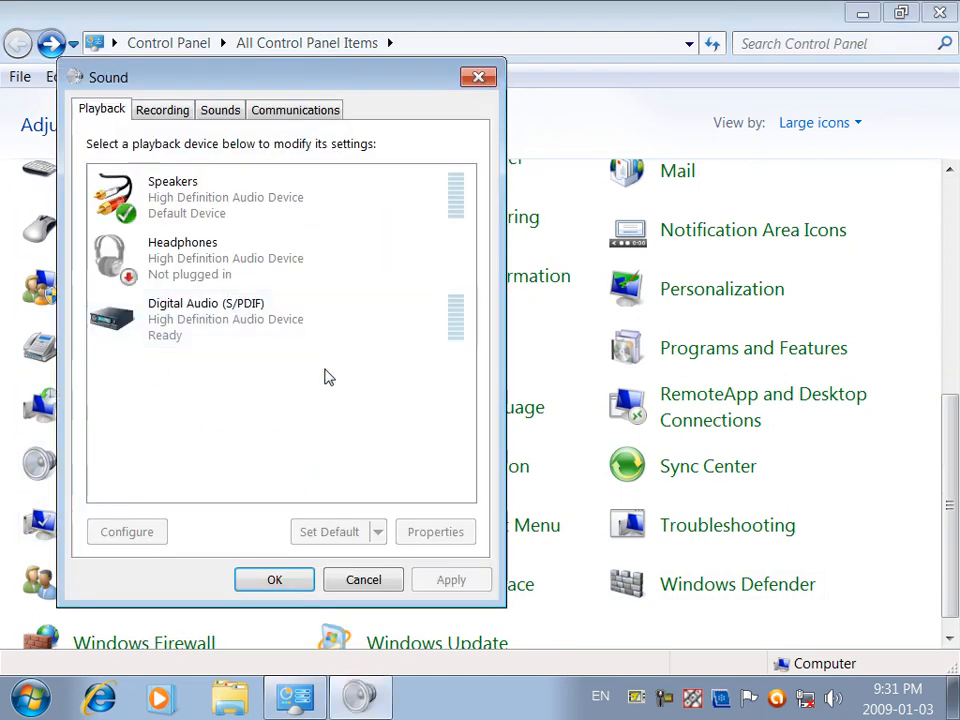
click(364, 579)
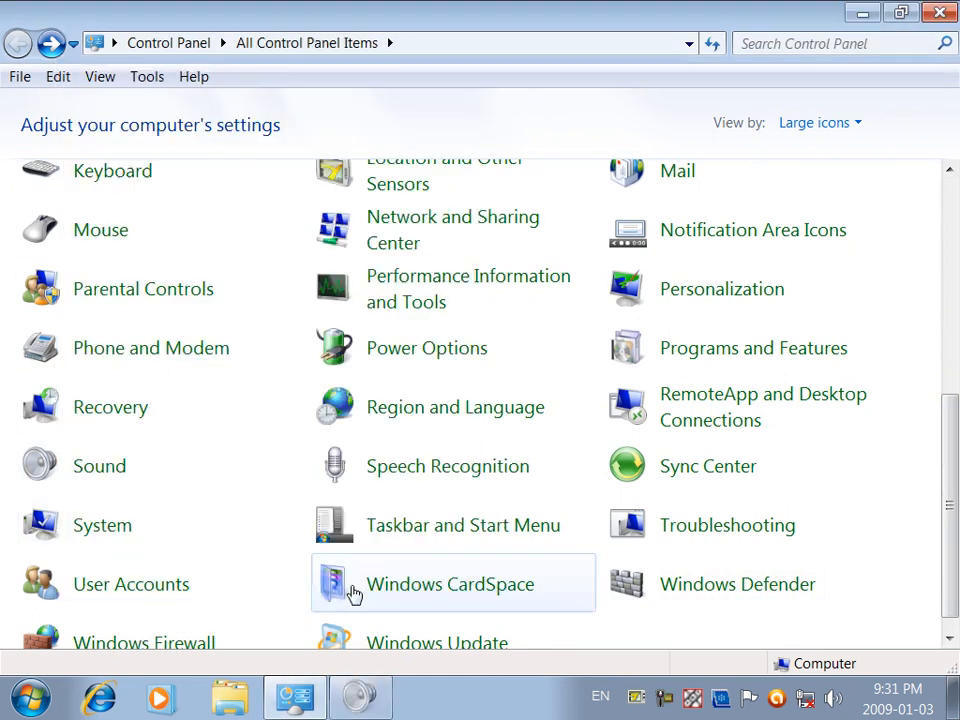
- Review the computer's basic system information down to the Windows activation section, and close the System window
click(95, 527)
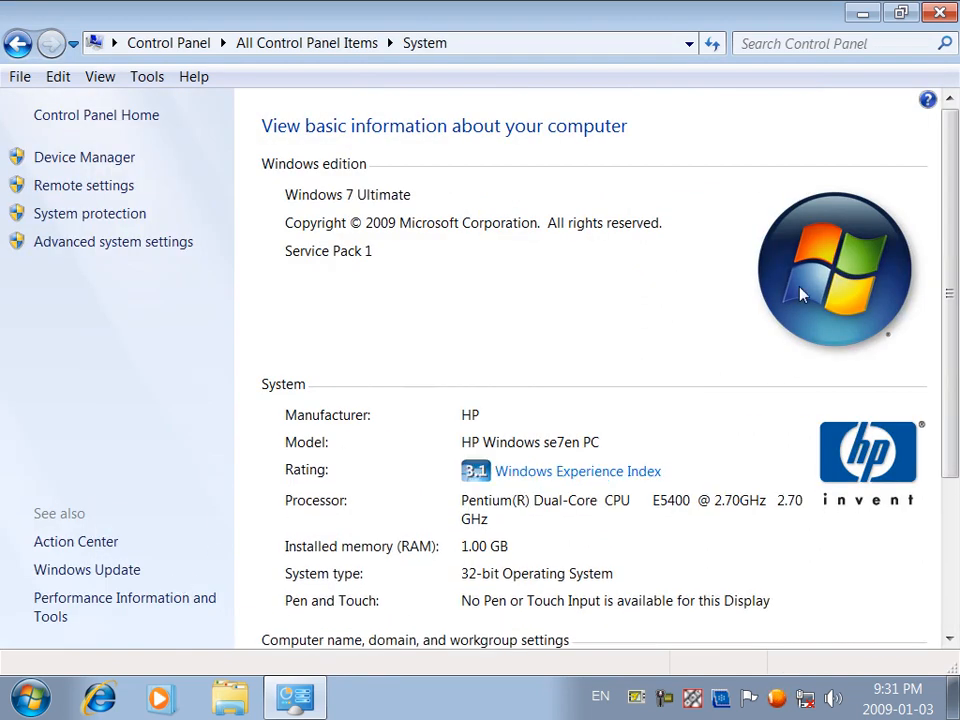
drag(951, 197, 955, 333)
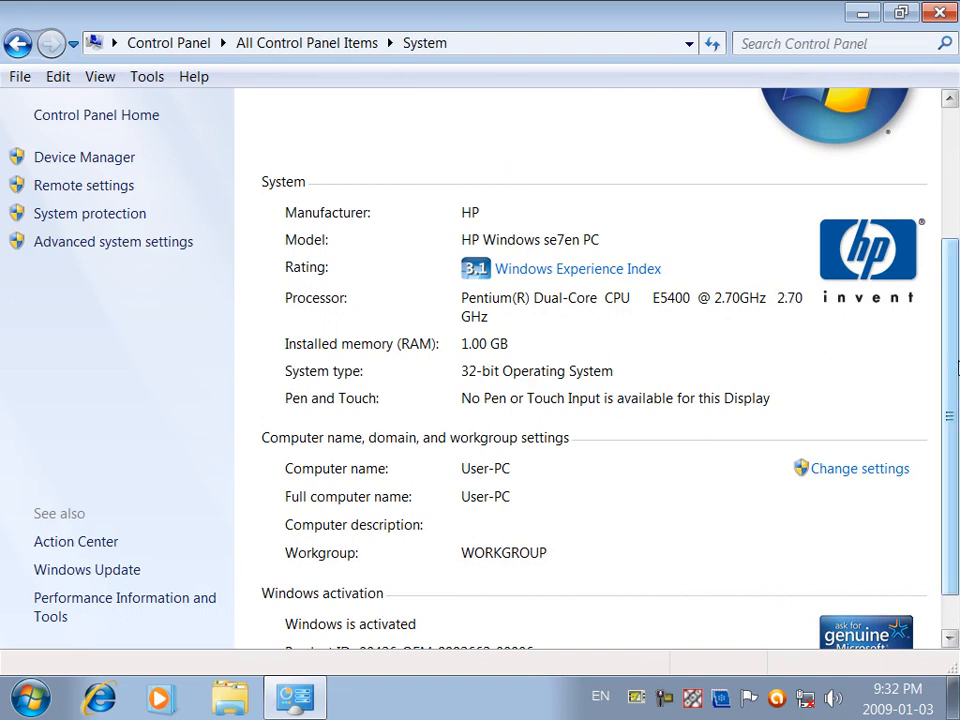
drag(953, 364, 946, 411)
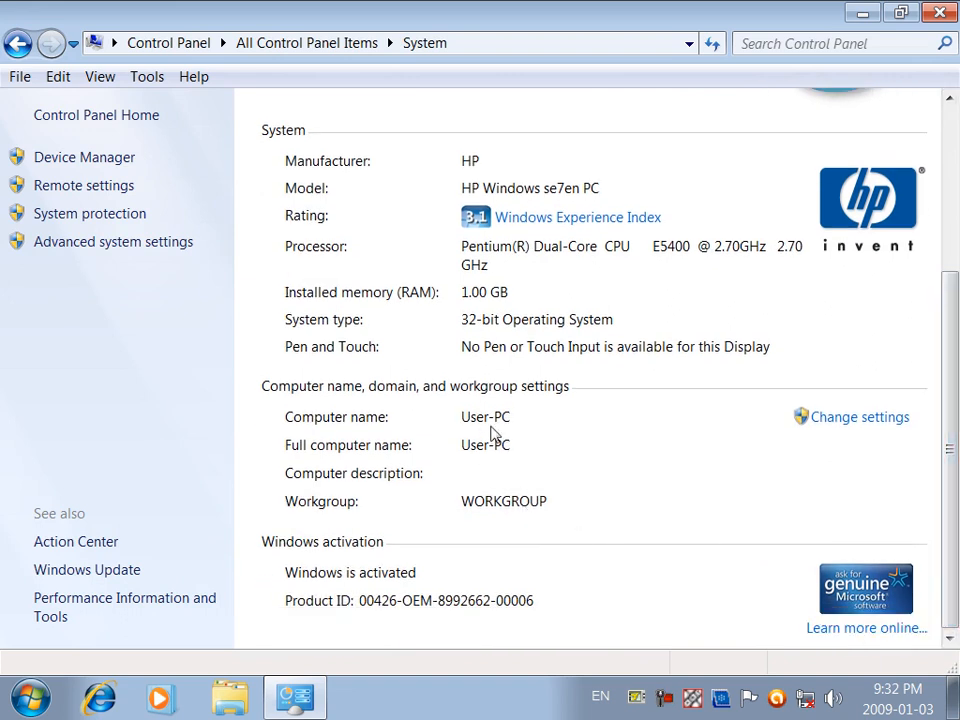
click(938, 12)
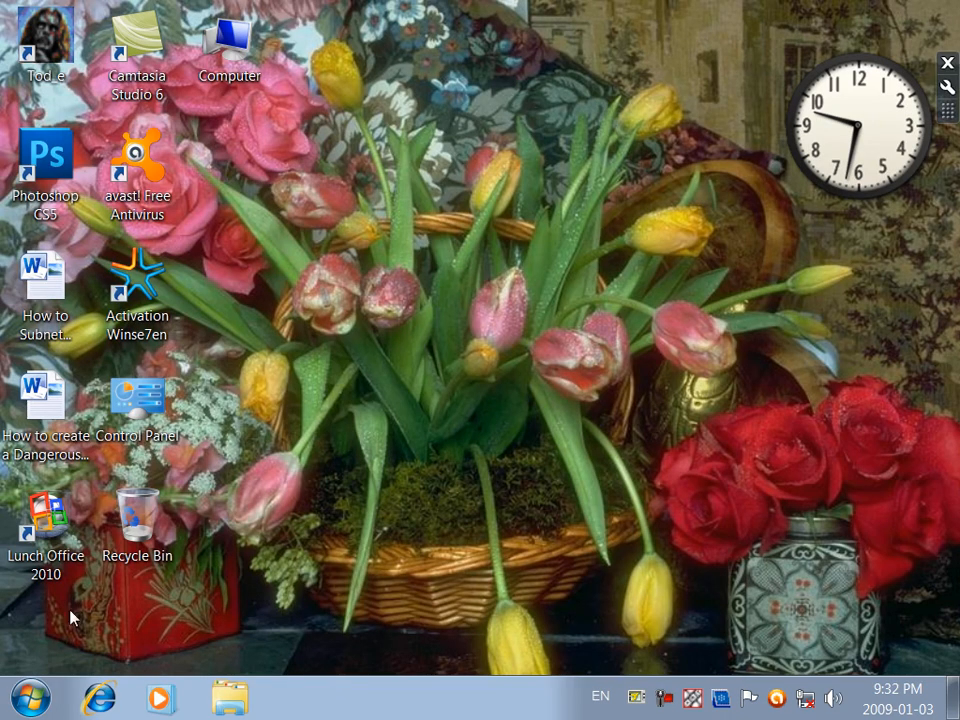
- Reopen Control Panel and open Troubleshooting to look over its troubleshooter categories
key(super)
key(alt+shift)
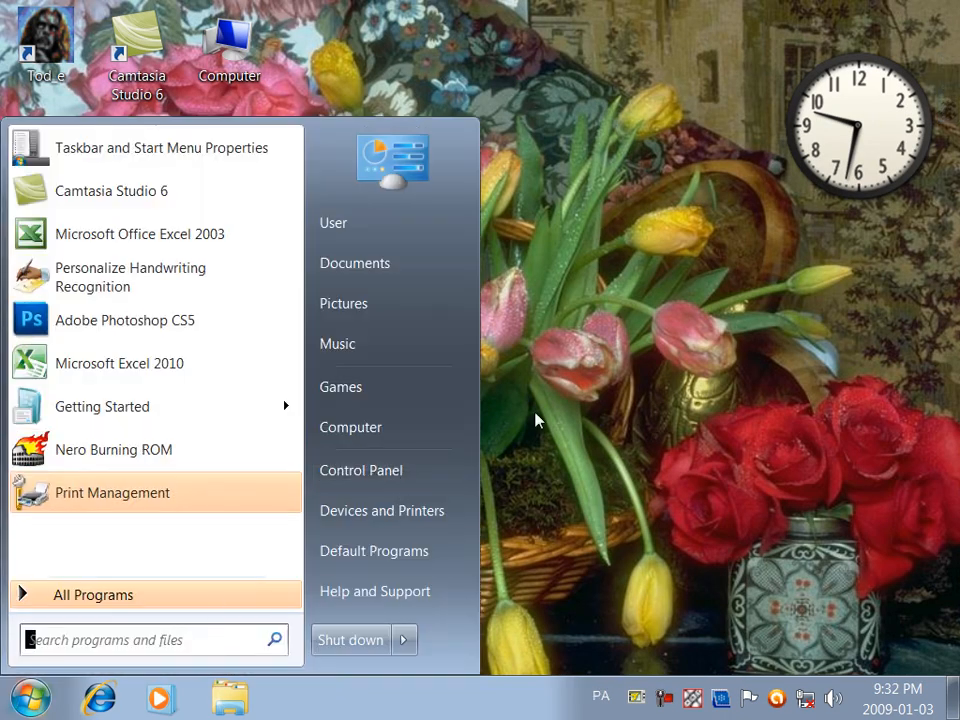
click(361, 470)
drag(950, 317, 950, 562)
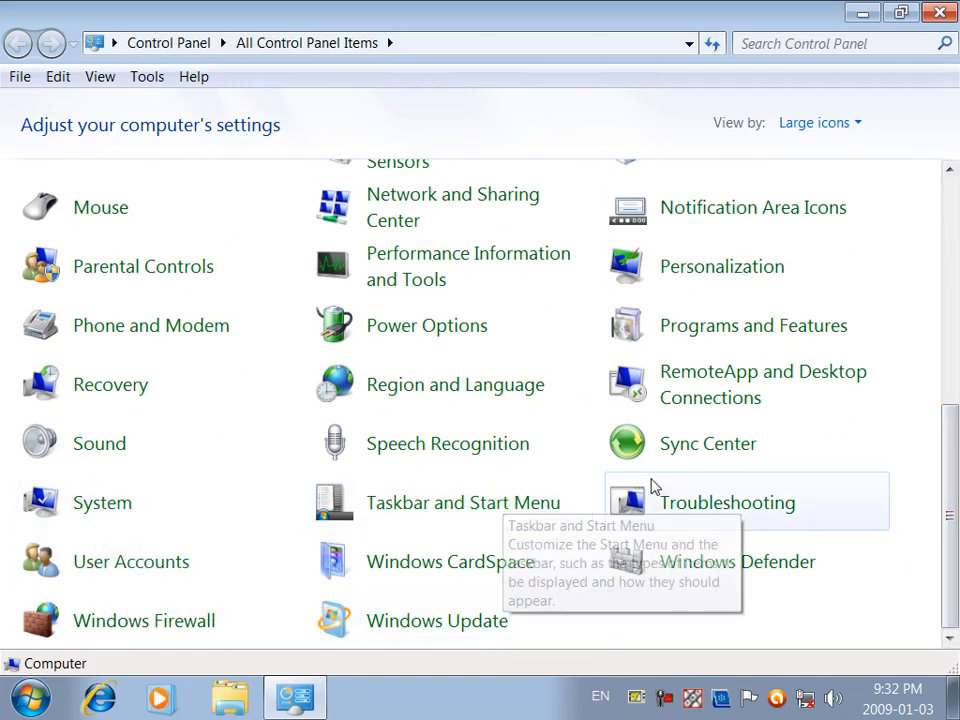
click(697, 507)
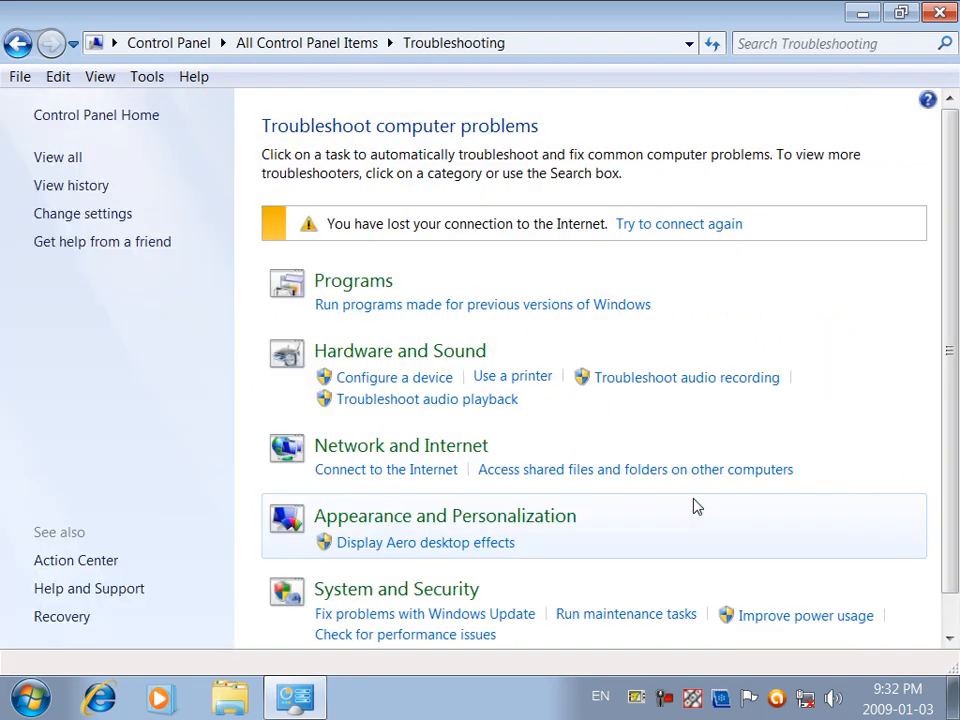
scroll(912, 312, down, 2)
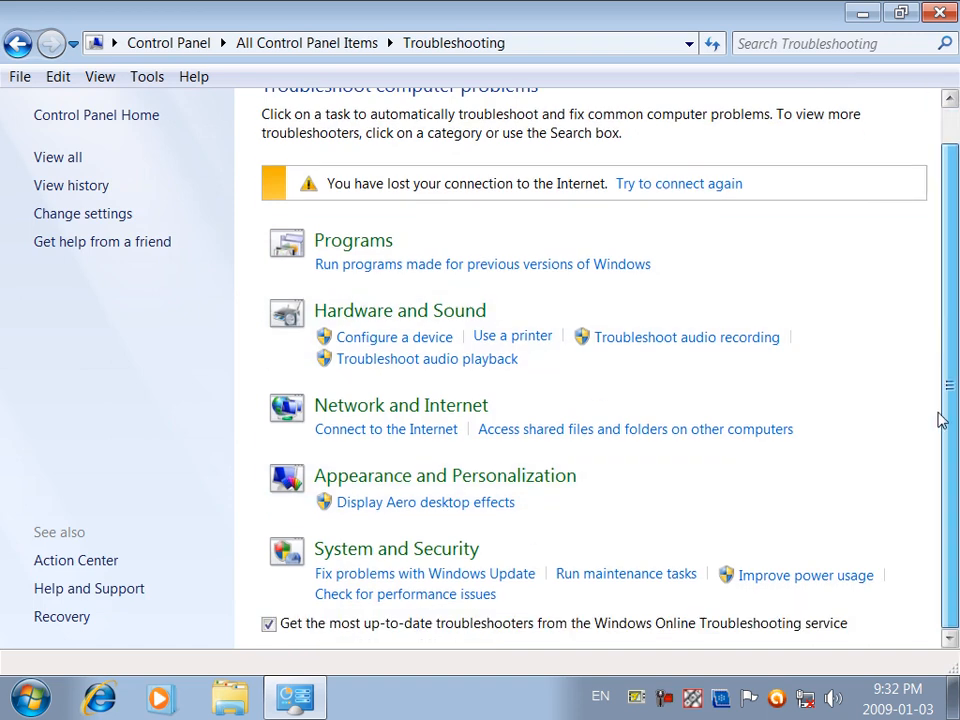
scroll(935, 392, up, 2)
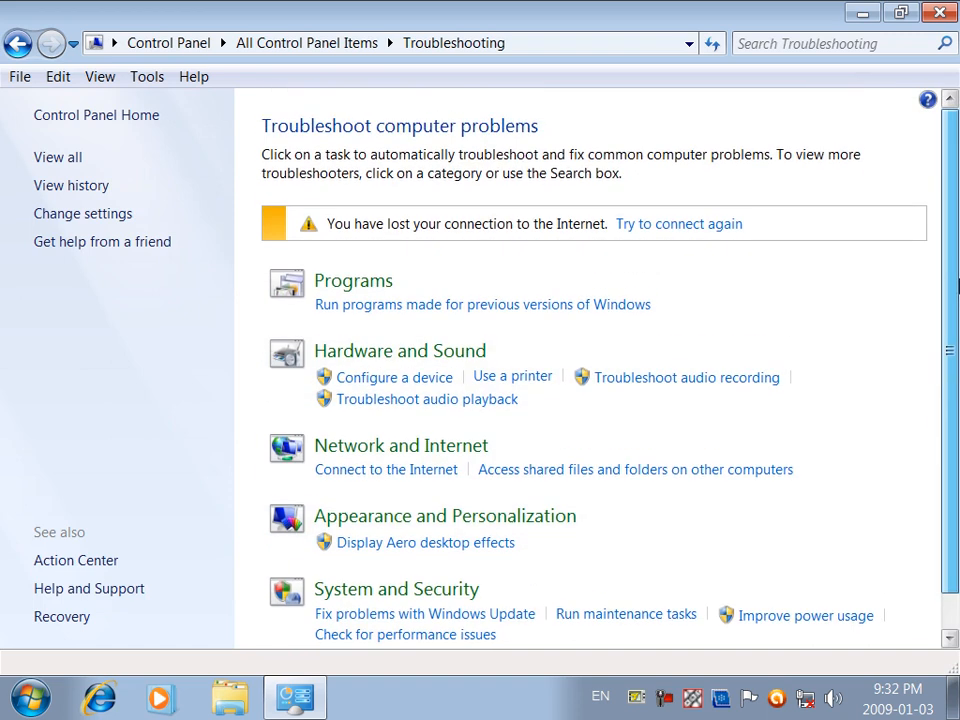
- Run the troubleshooter for programs made for previous Windows versions and select Deep Freeze Full as the problem program
click(405, 305)
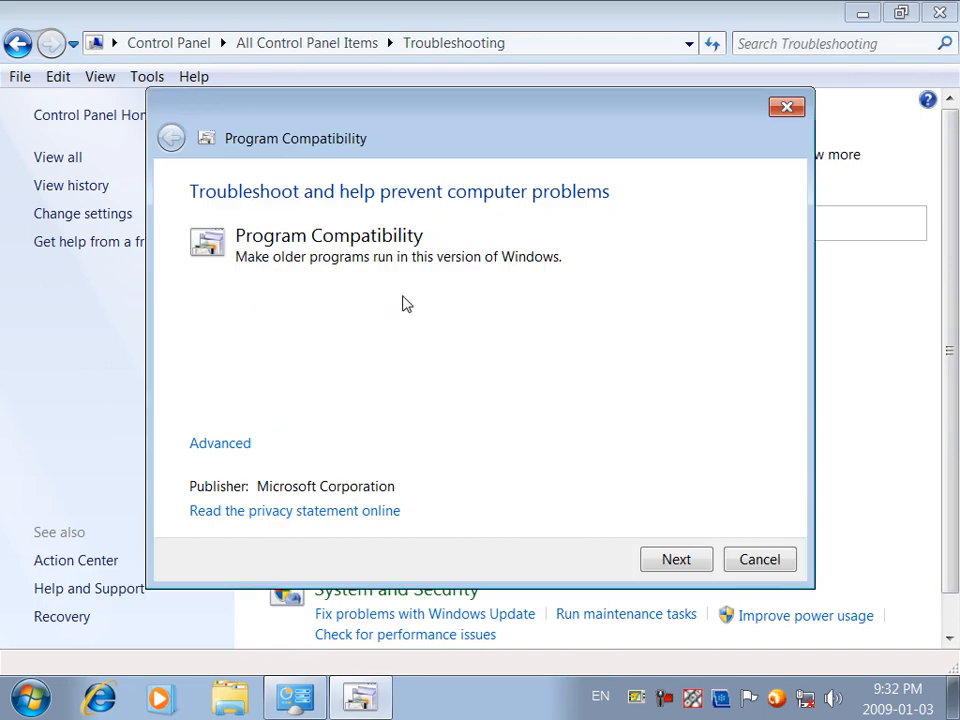
click(667, 557)
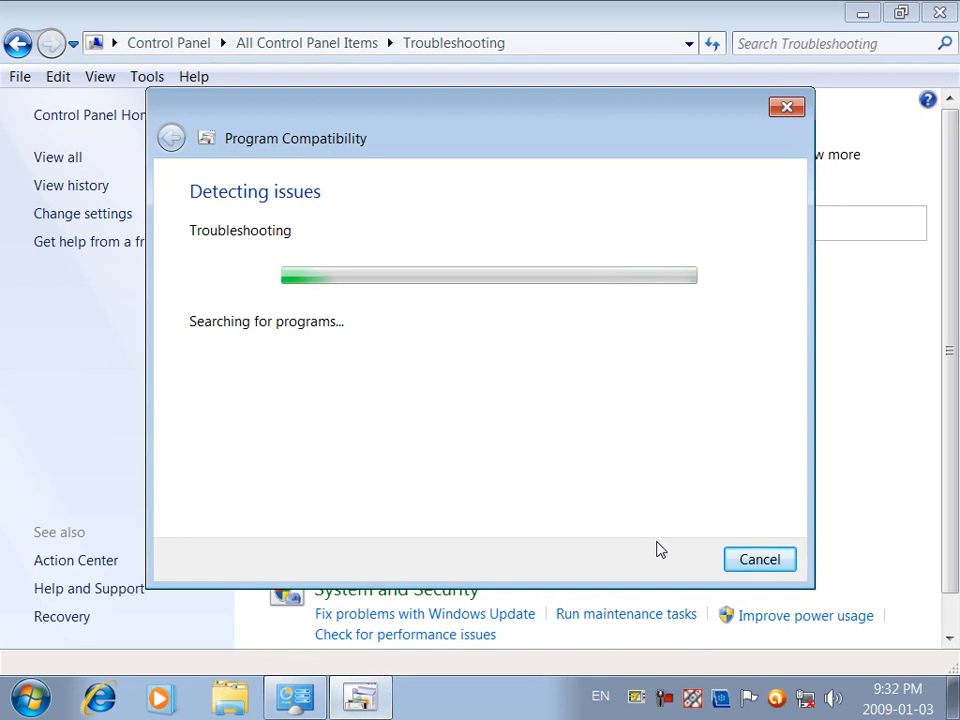
drag(783, 307, 810, 309)
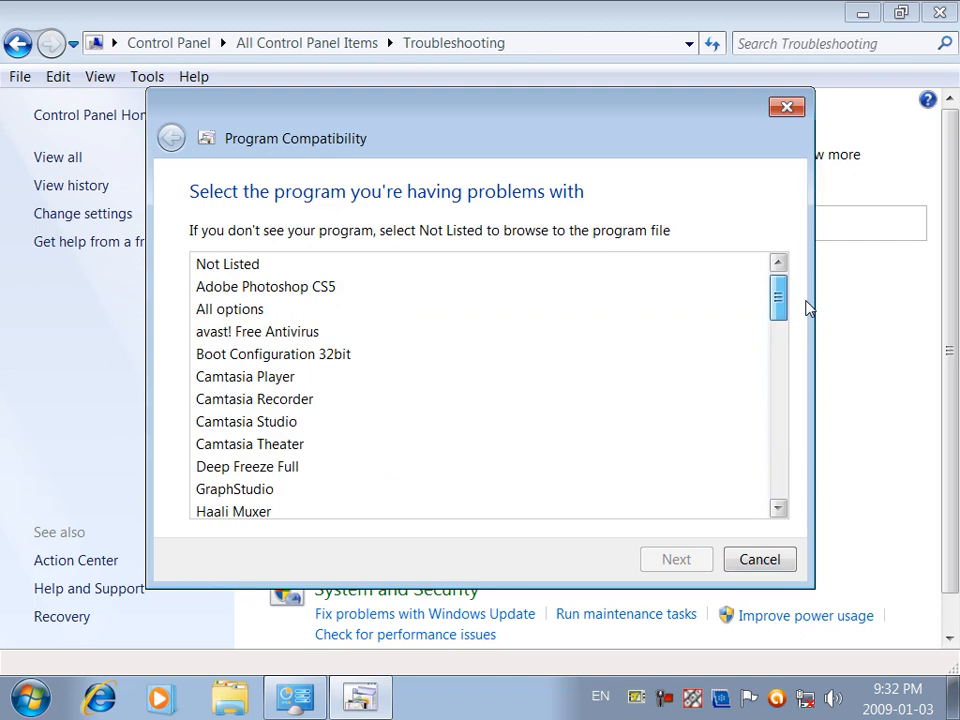
click(540, 292)
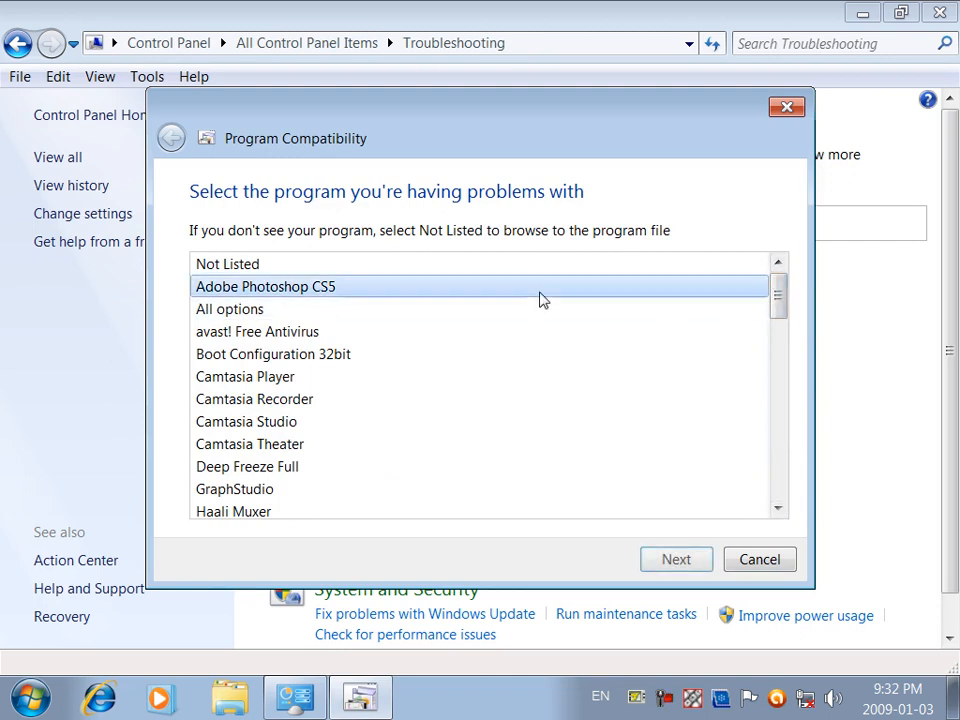
click(364, 403)
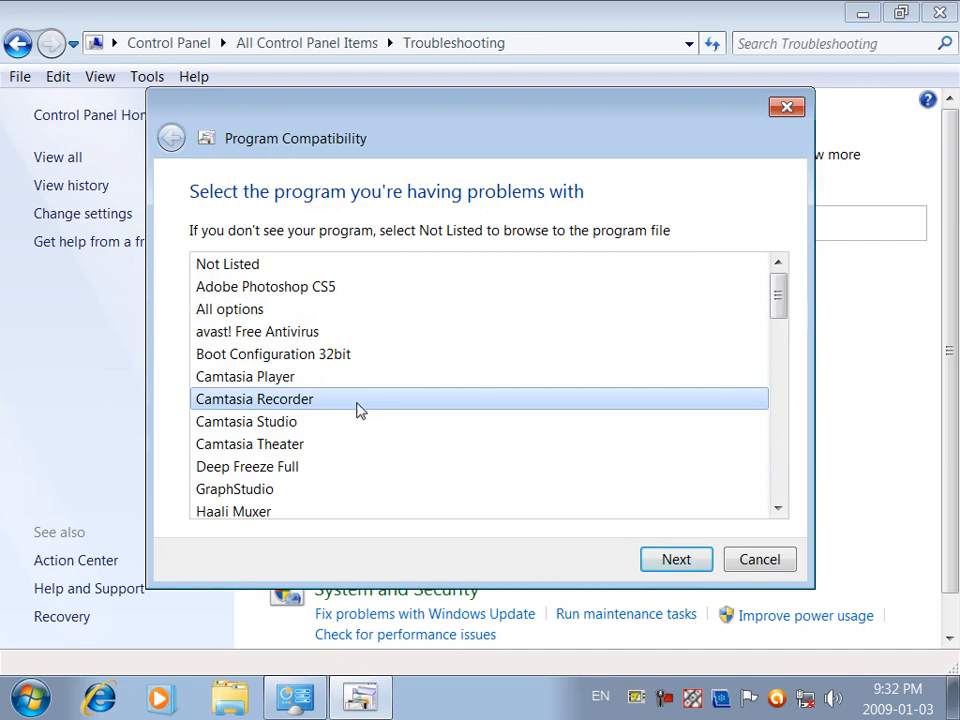
click(306, 468)
click(674, 564)
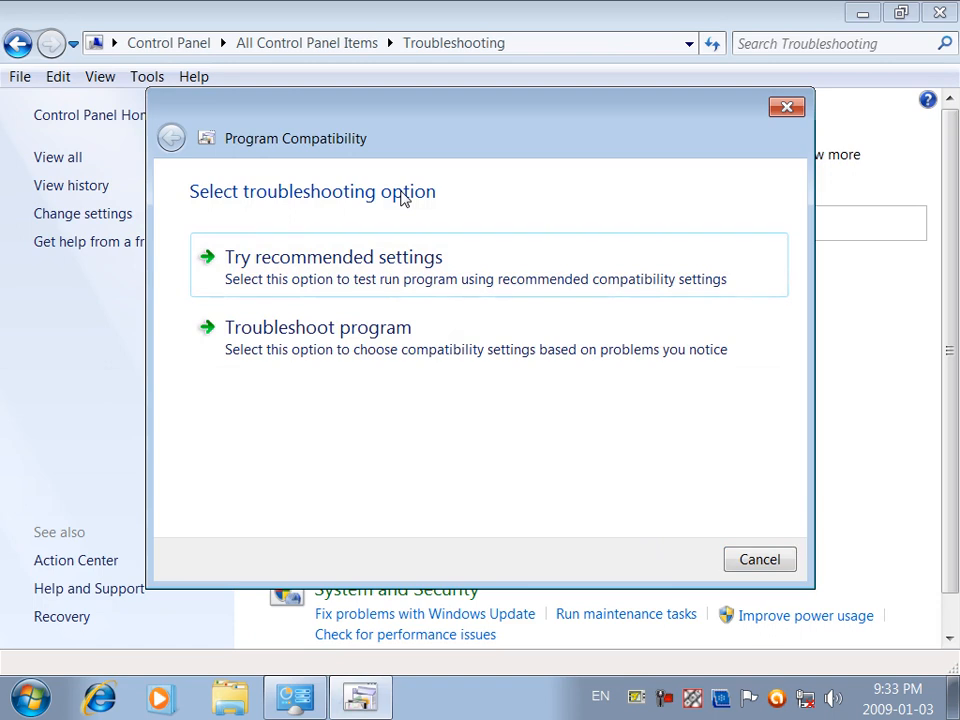
- Troubleshoot the program as one that worked in earlier Windows versions and apply the Windows 2000 compatibility mode
click(276, 337)
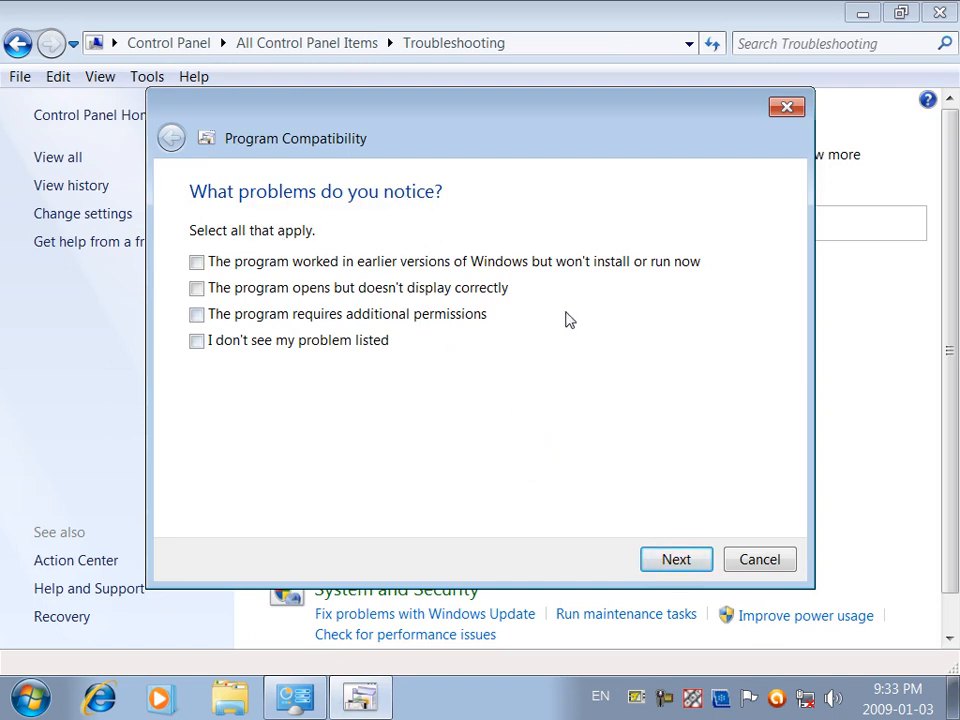
click(228, 323)
click(338, 316)
click(311, 270)
click(652, 562)
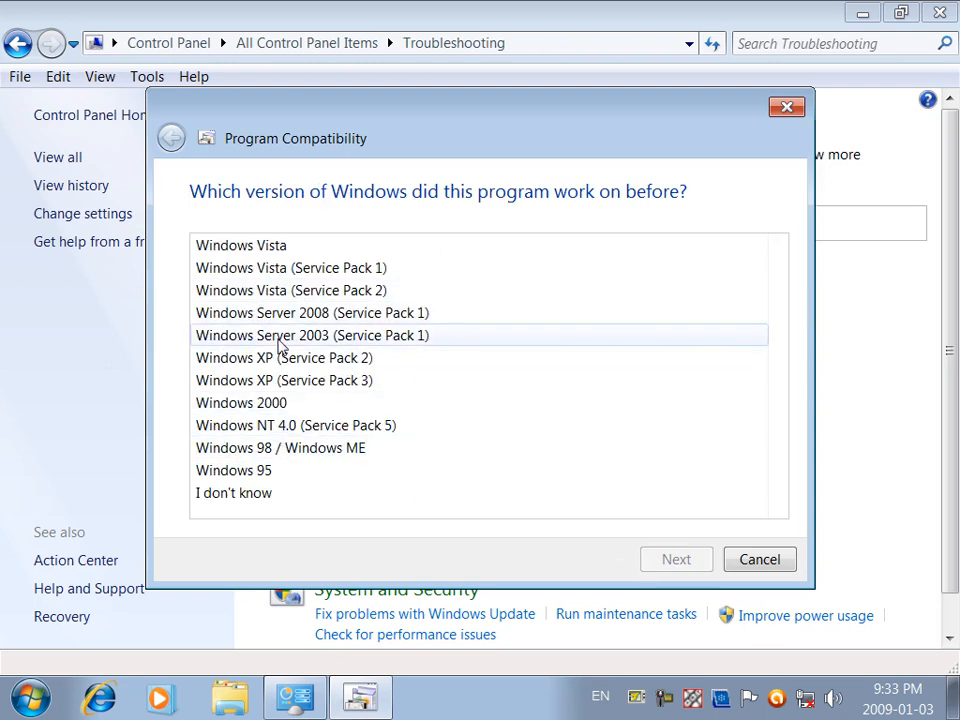
click(305, 408)
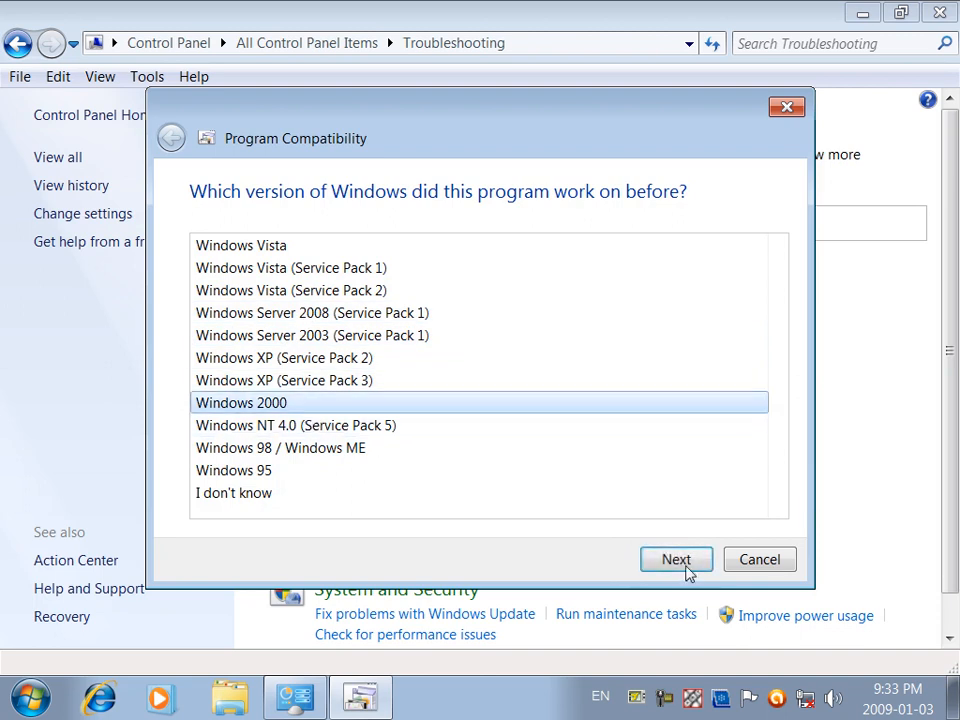
click(686, 567)
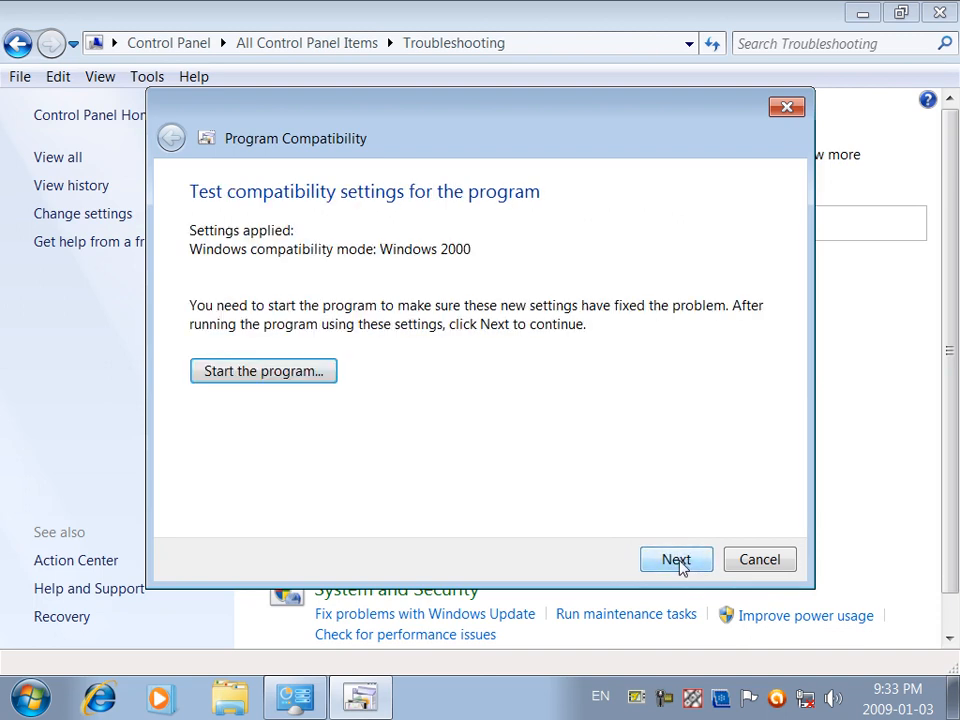
- Test-start the program in the avast! sandbox, cancel the Program Compatibility troubleshooter, and close the DeepFreeze window
click(664, 567)
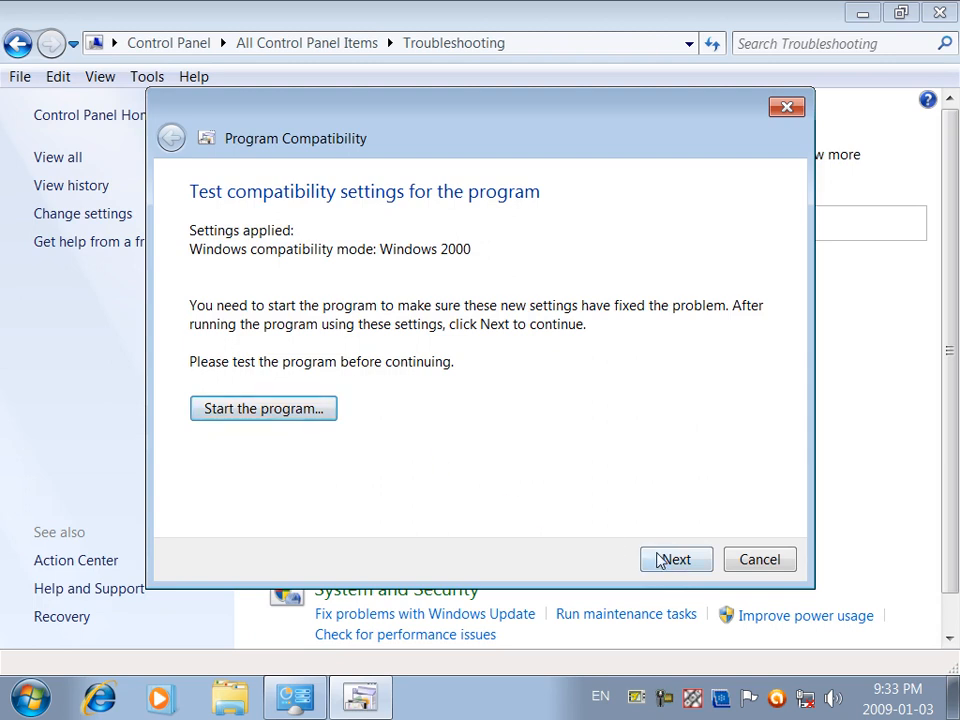
click(258, 410)
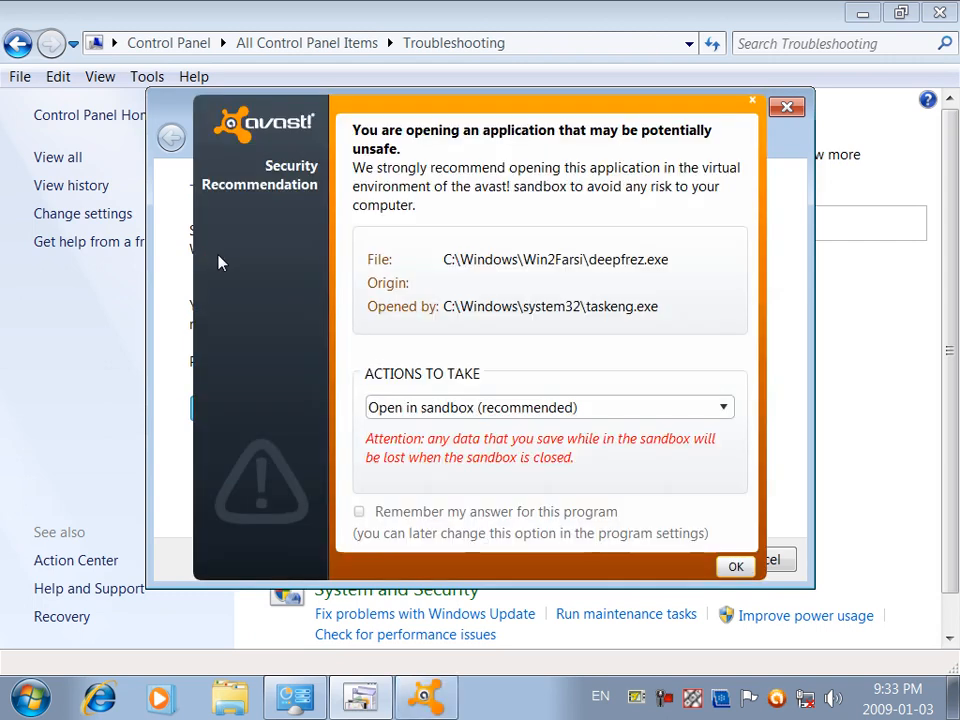
click(735, 566)
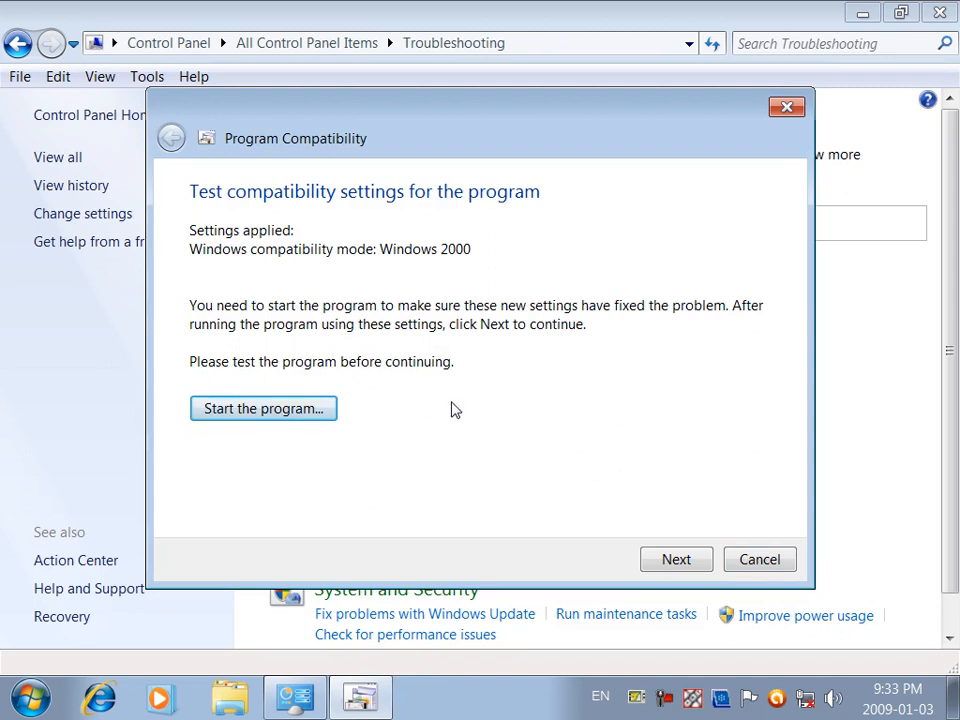
click(748, 561)
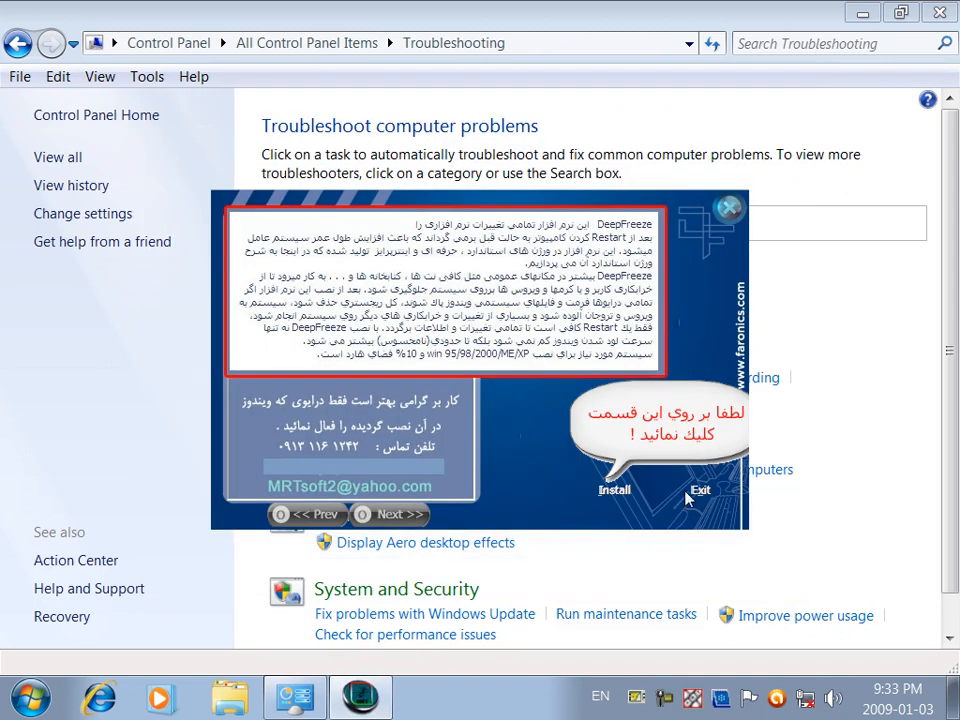
click(728, 207)
drag(952, 335, 952, 352)
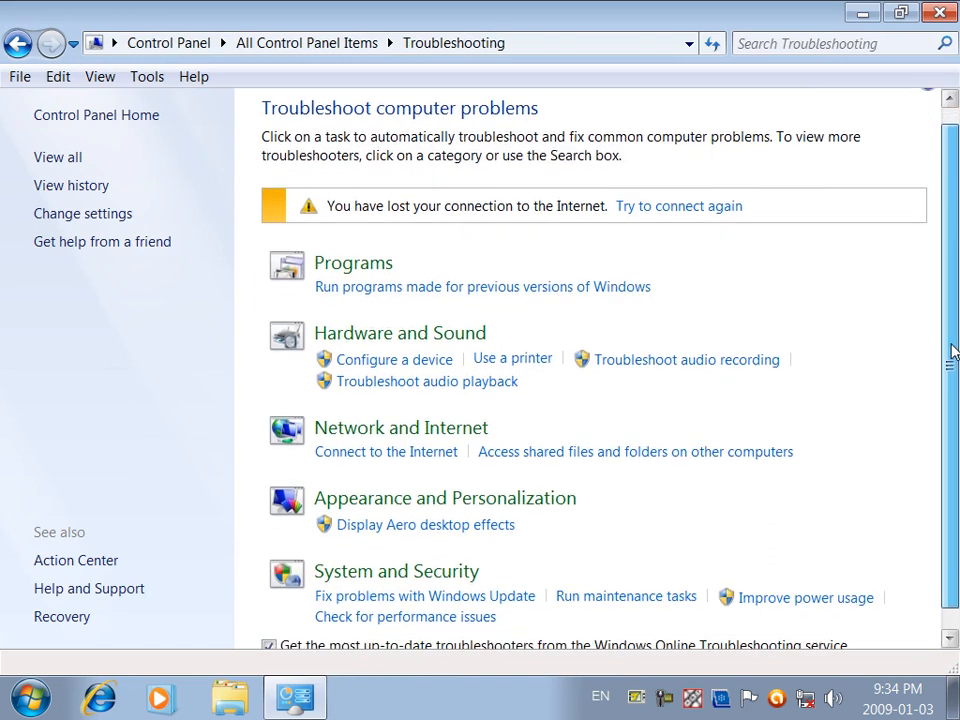
- Run the printer troubleshooter on the HP 910 printer and close it when the diagnosis ends
click(506, 352)
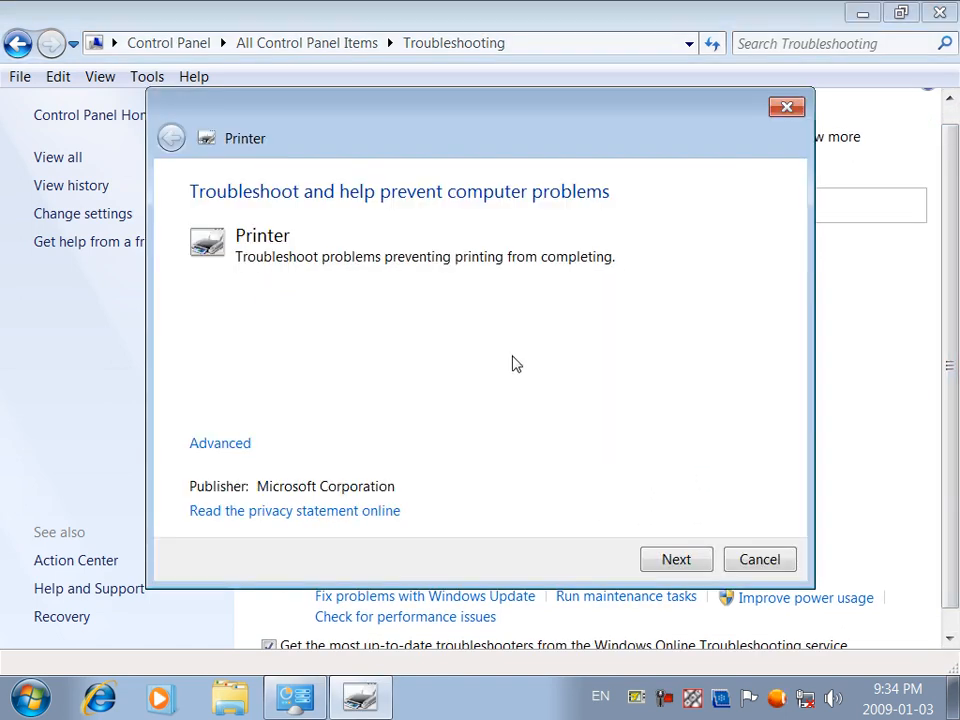
click(658, 565)
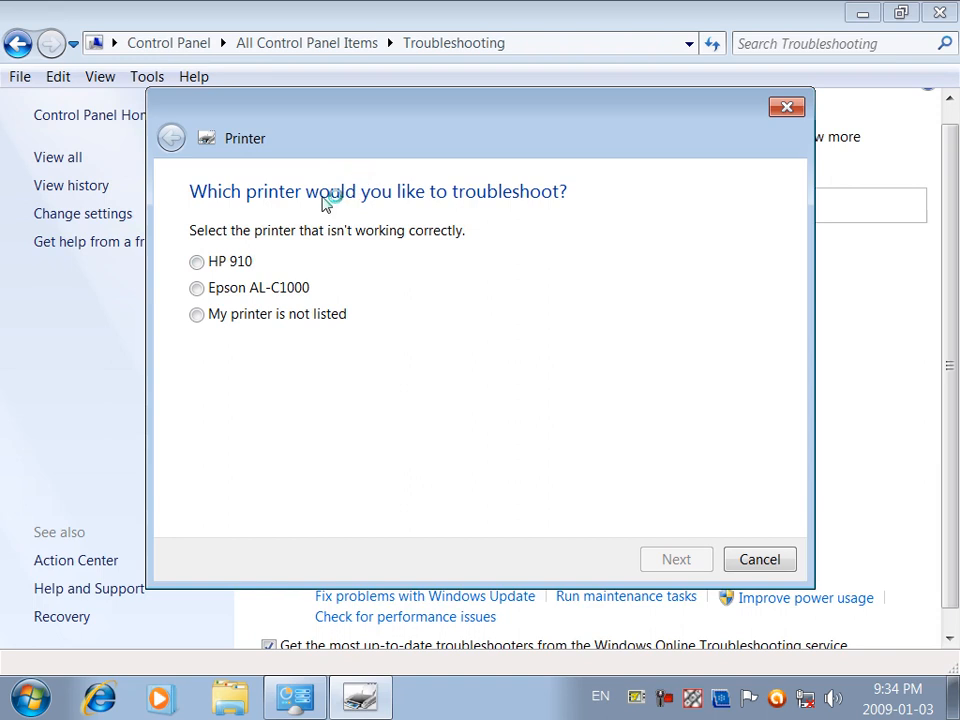
click(230, 270)
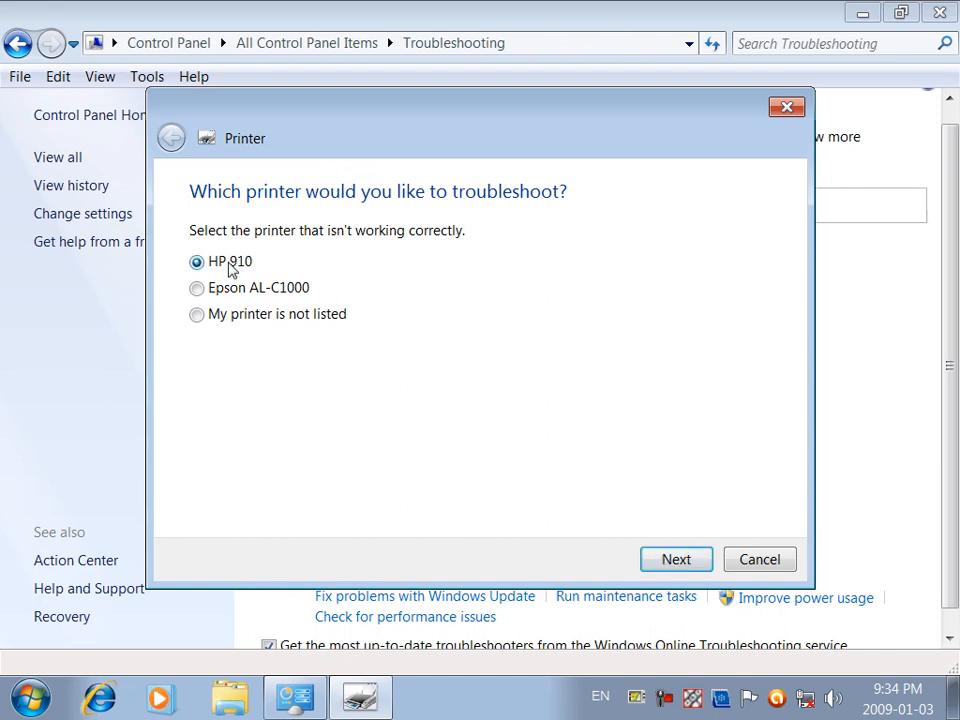
click(672, 567)
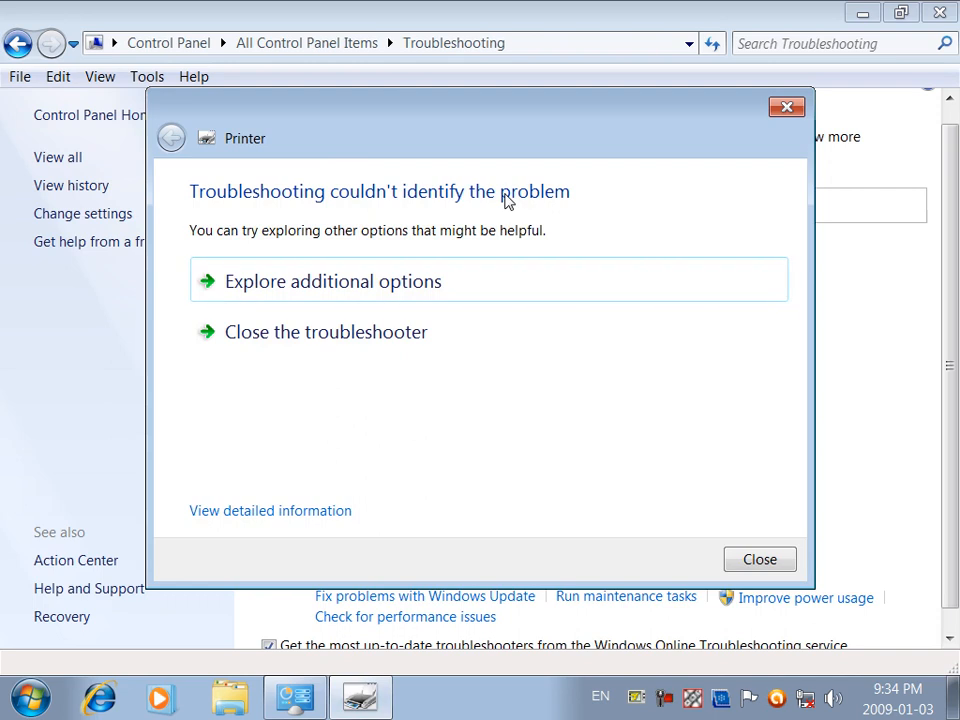
click(740, 558)
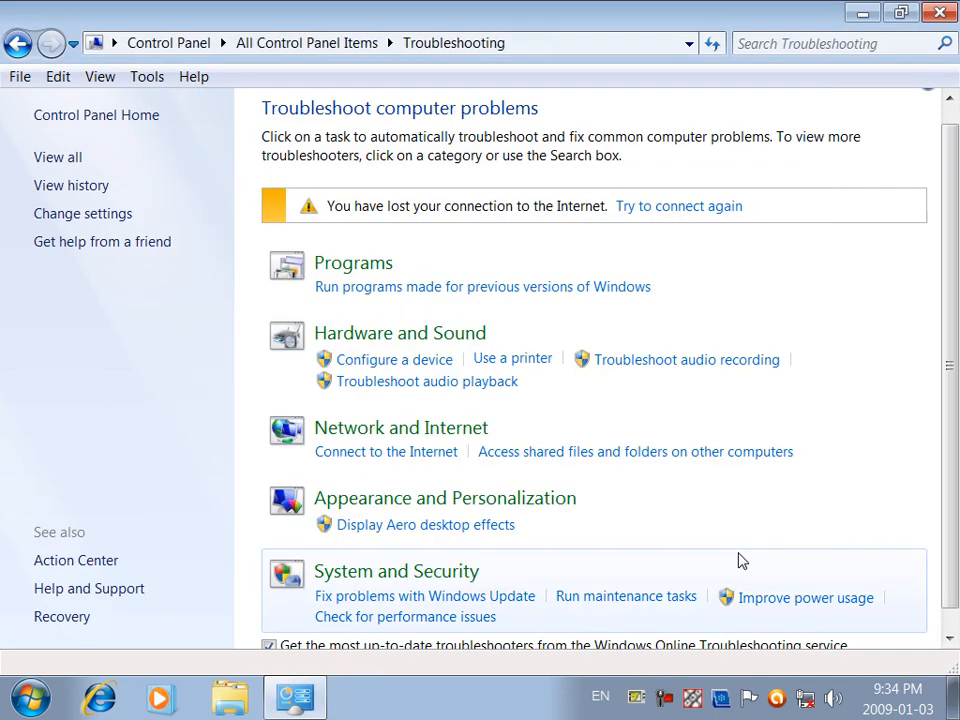
- Return to the list of all Control Panel items and look over its last entries
click(17, 43)
click(955, 484)
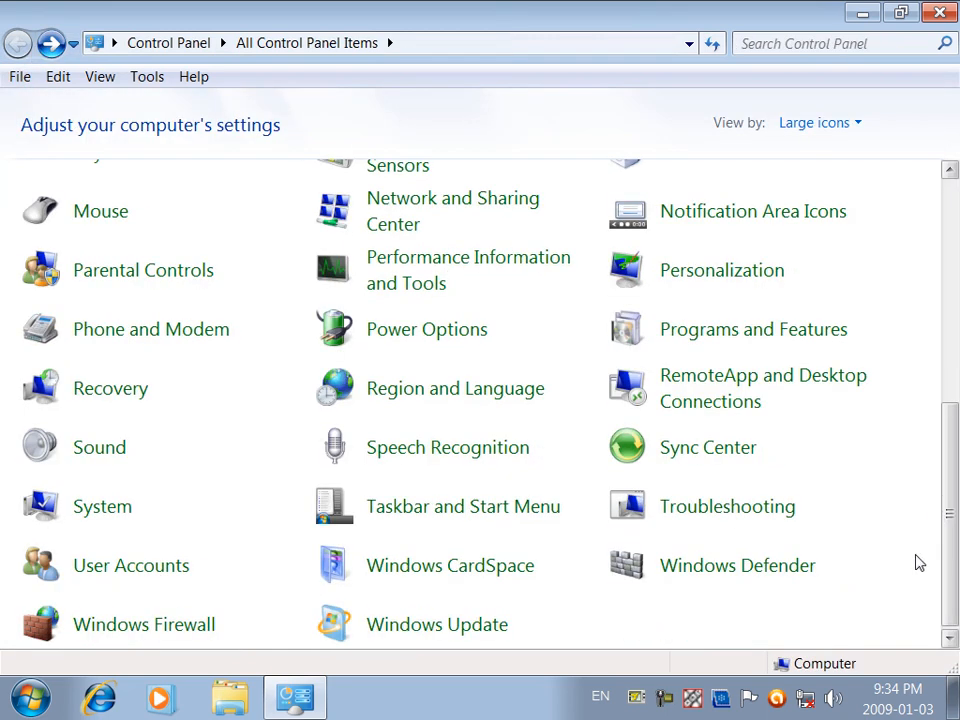